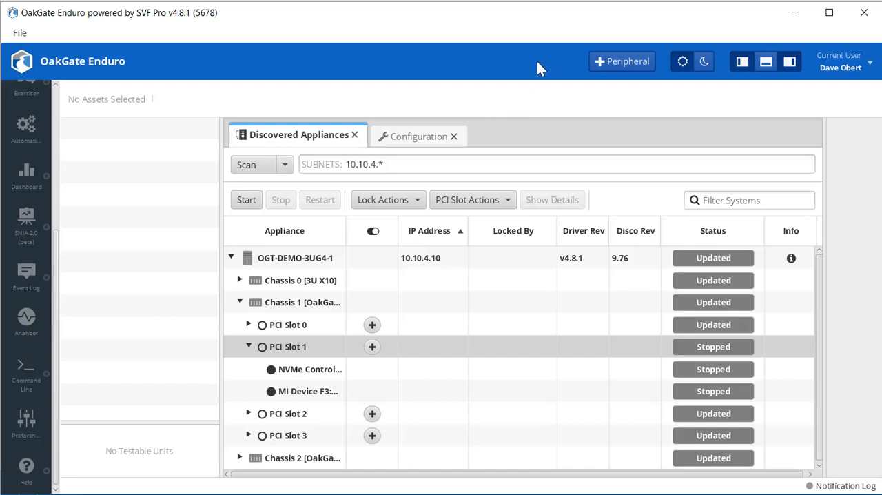
Start a new peripheral connection and choose OGT-DEMO-3UG4-1 as the OakGate appliance.
{"action": "left_click", "coordinate": [617, 61]}
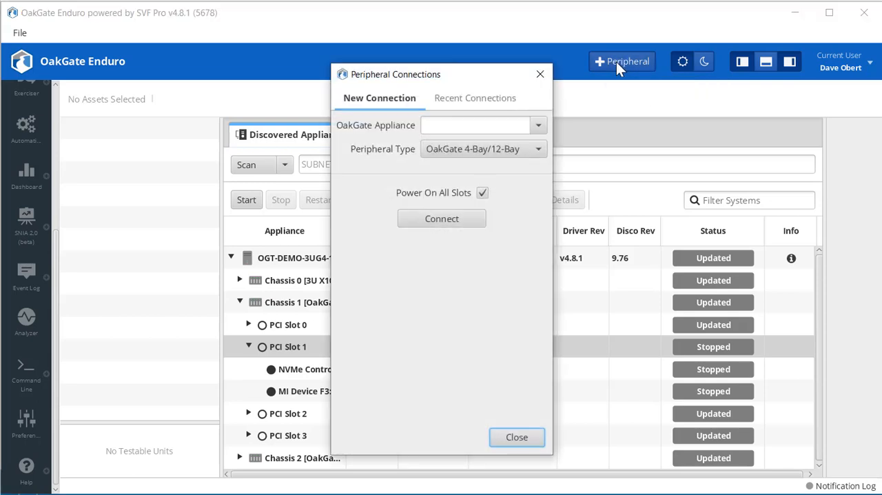
{"action": "left_click_drag", "start_coordinate": [483, 71], "coordinate": [543, 82]}
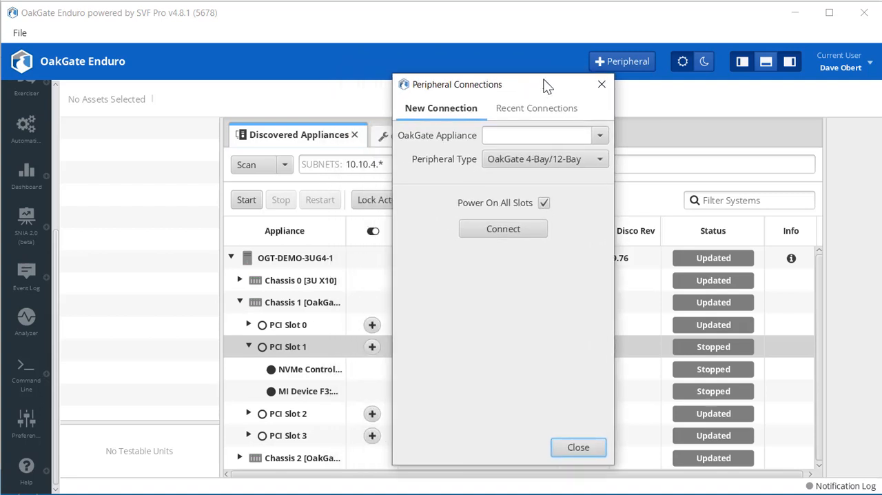
{"action": "left_click", "coordinate": [600, 136]}
{"action": "left_click", "coordinate": [556, 153]}
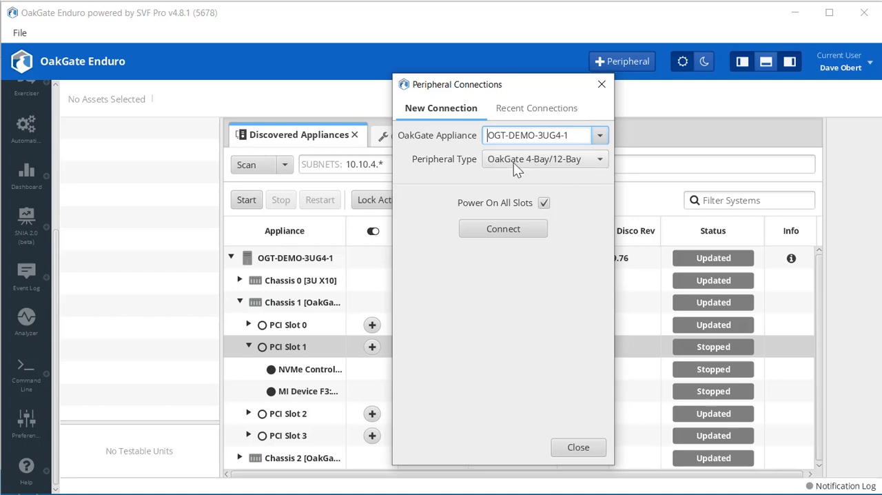
Set the peripheral type to Daichu and view its chamber models, keeping the model Unspecified.
{"action": "left_click", "coordinate": [598, 160]}
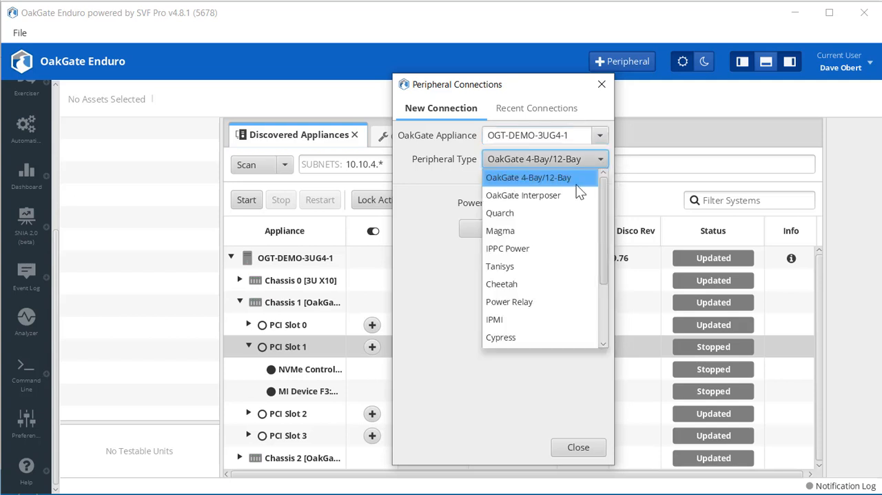
{"action": "scroll", "coordinate": [561, 195], "scroll_direction": "down", "scroll_amount": 2}
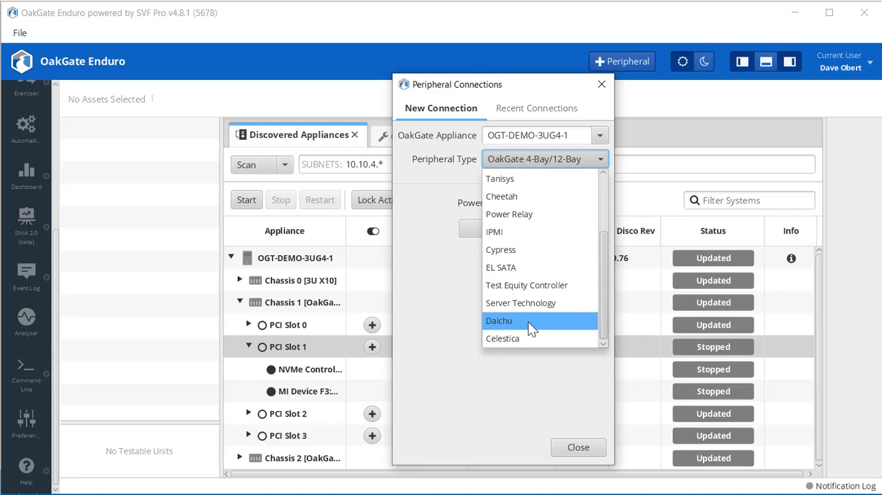
{"action": "left_click", "coordinate": [528, 321]}
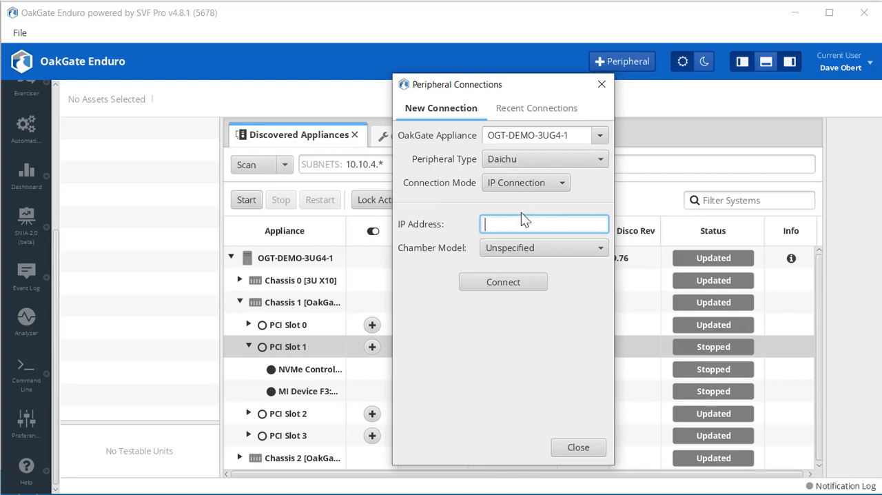
{"action": "left_click_drag", "start_coordinate": [532, 84], "coordinate": [686, 95]}
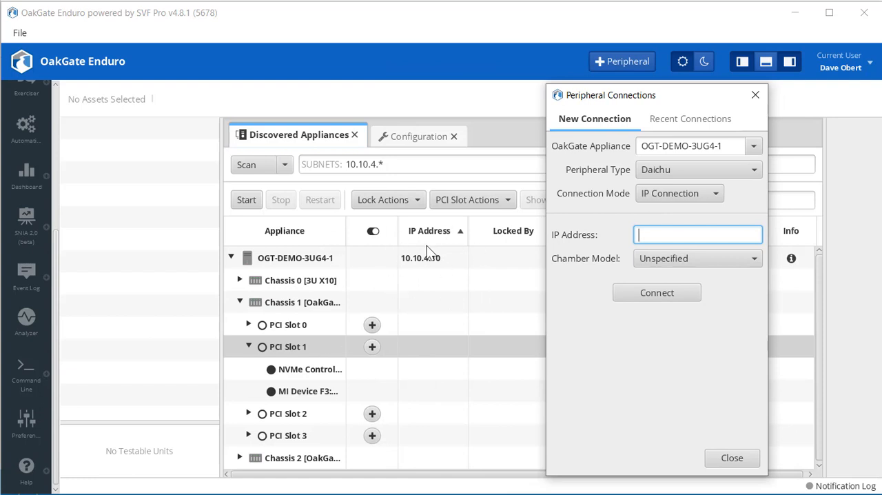
{"action": "left_click", "coordinate": [754, 260]}
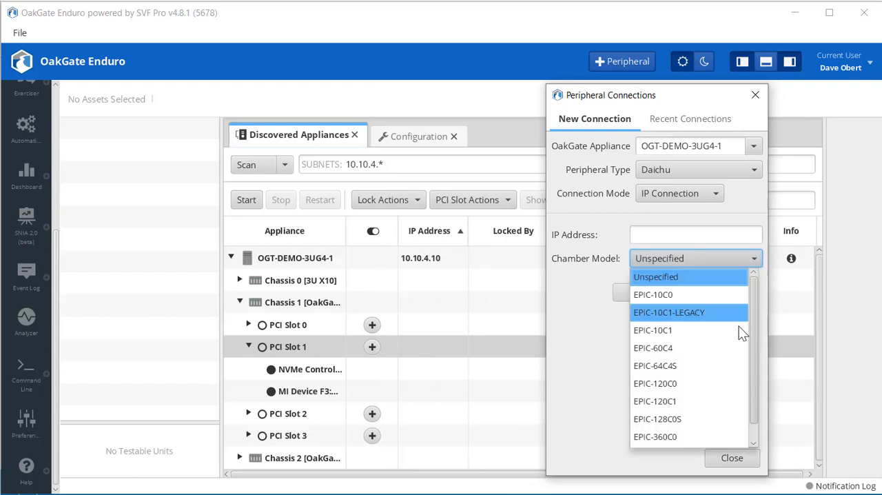
{"action": "left_click", "coordinate": [728, 275]}
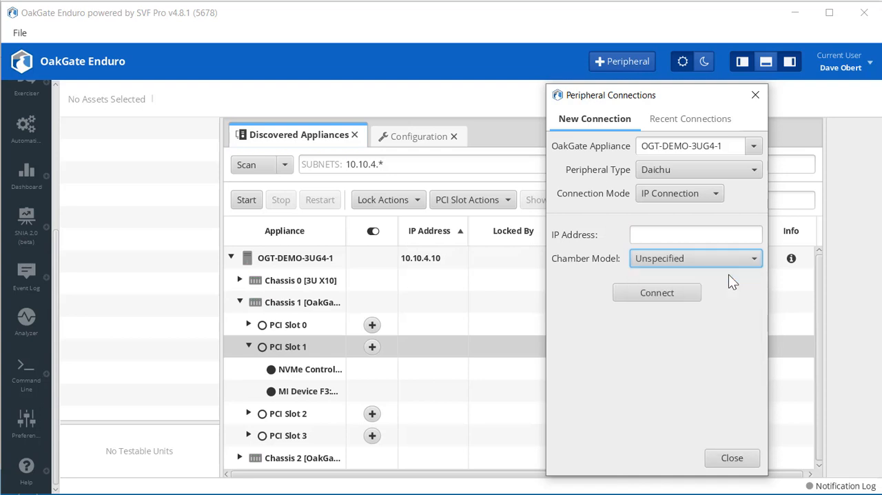
Set the peripheral type to OakGate 4-Bay/12-Bay, connect it with Power On All Slots enabled, and close the connection dialog.
{"action": "left_click", "coordinate": [756, 145]}
{"action": "left_click", "coordinate": [755, 146]}
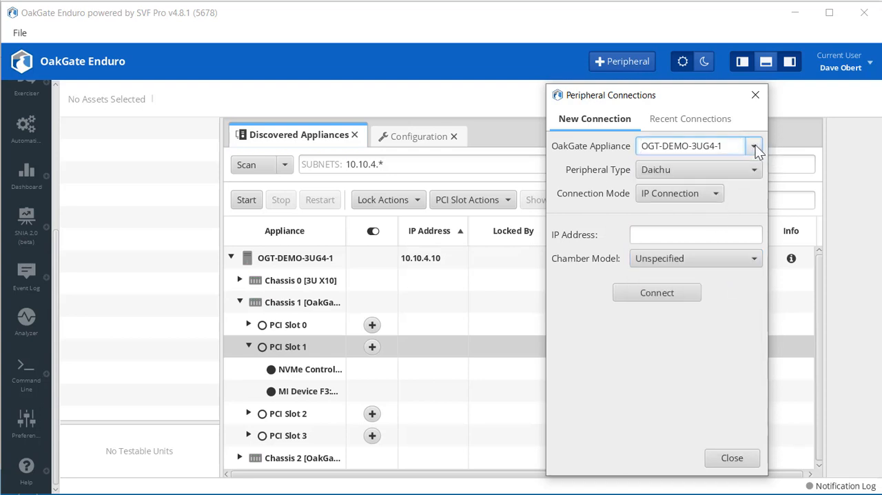
{"action": "left_click", "coordinate": [757, 168]}
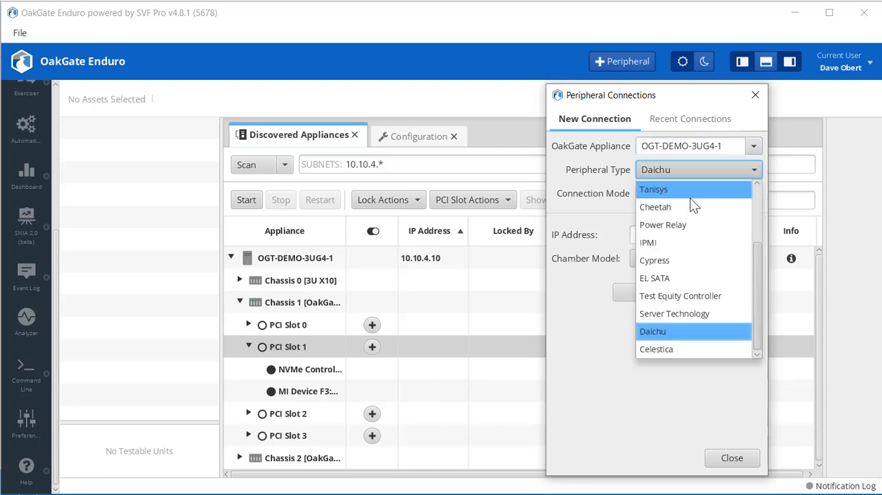
{"action": "left_click", "coordinate": [739, 260]}
{"action": "left_click_drag", "start_coordinate": [757, 281], "coordinate": [754, 198]}
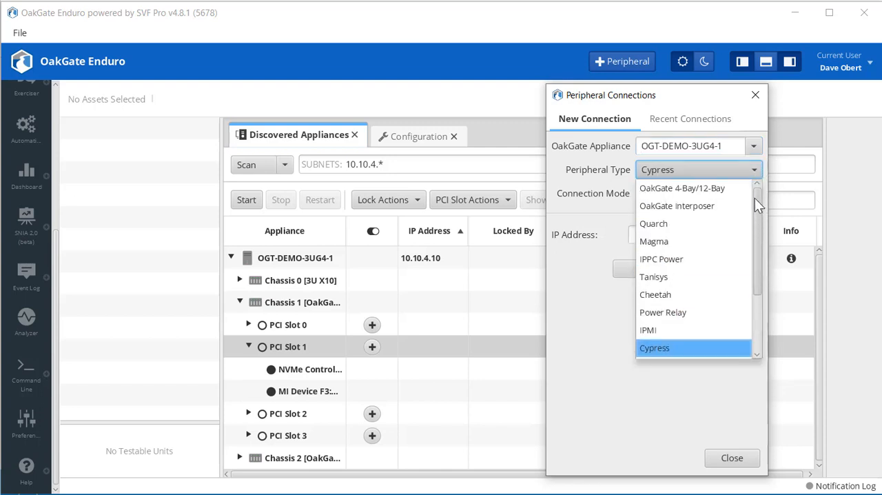
{"action": "left_click", "coordinate": [712, 189]}
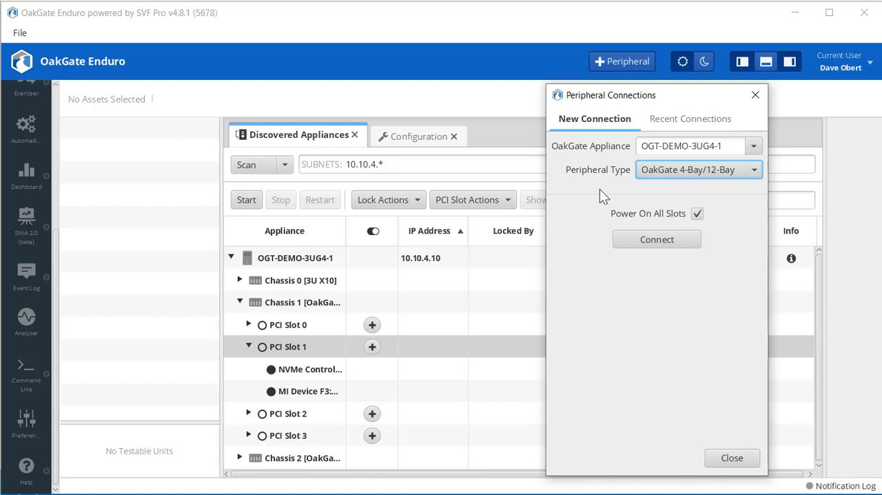
{"action": "left_click", "coordinate": [662, 238]}
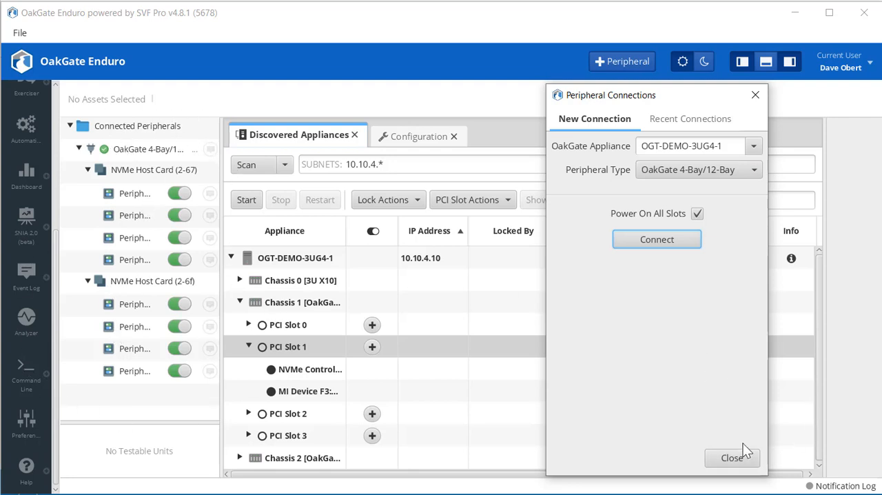
{"action": "left_click", "coordinate": [732, 458]}
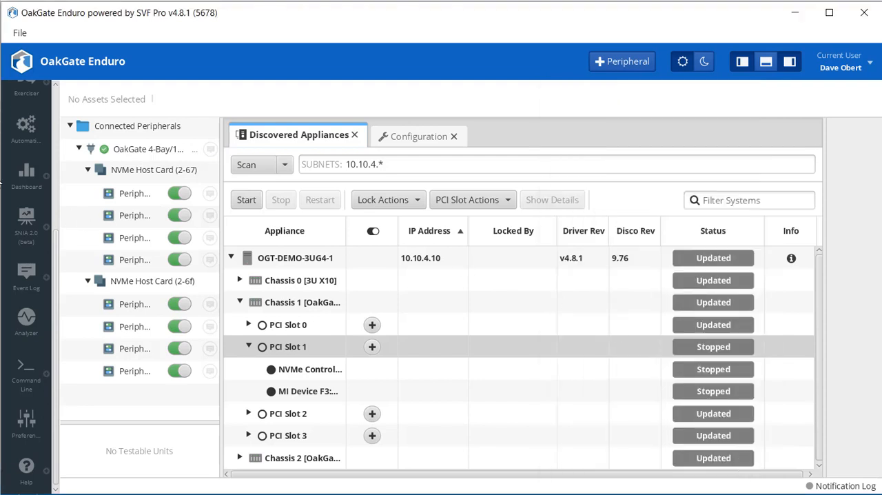
Show the power measurement graph of the first peripheral module under NVMe Host Card (2-67).
{"action": "left_click", "coordinate": [137, 197]}
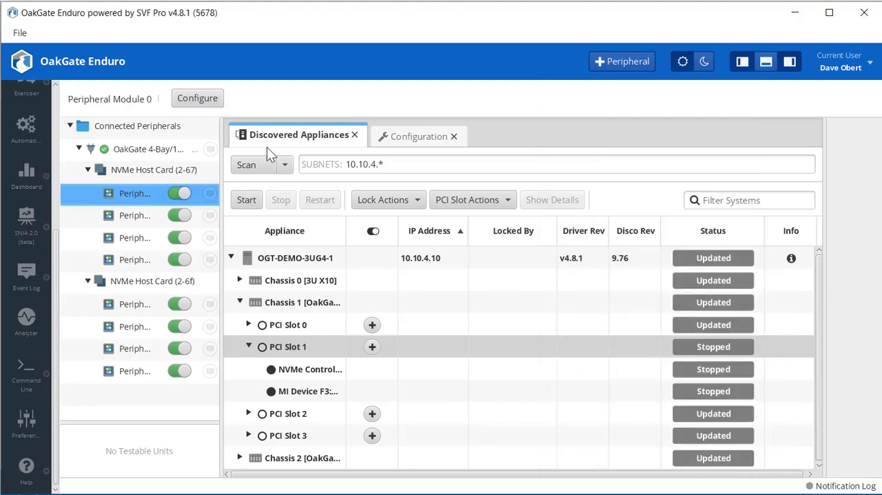
{"action": "left_click", "coordinate": [412, 136]}
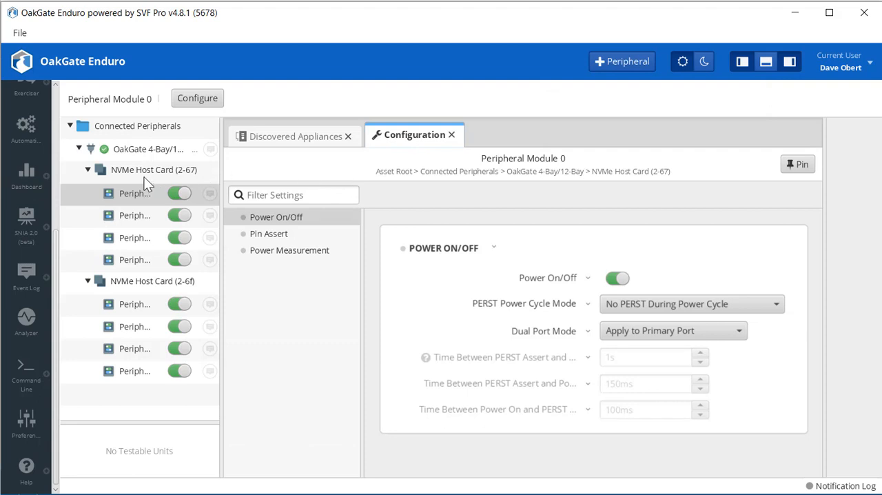
{"action": "left_click", "coordinate": [298, 252]}
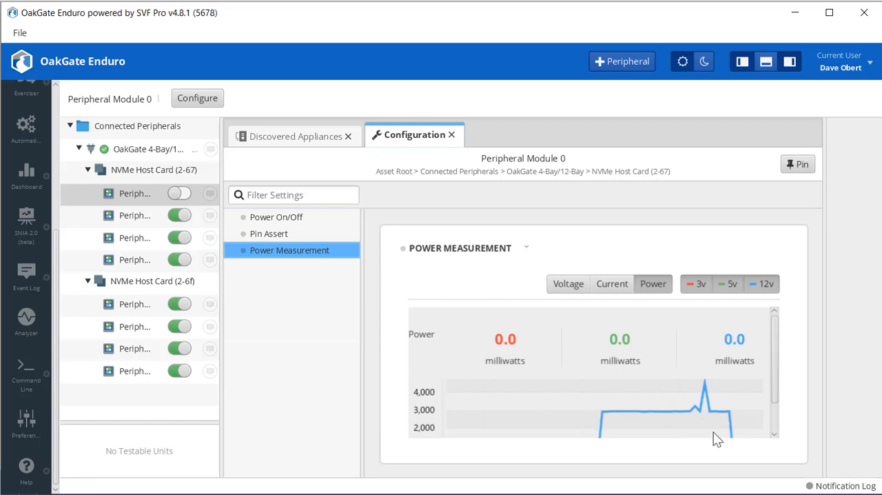
Review Peripheral Module 0's Pin Assert and Power On/Off settings, and switch the module on while viewing its power measurement.
{"action": "left_click", "coordinate": [275, 236]}
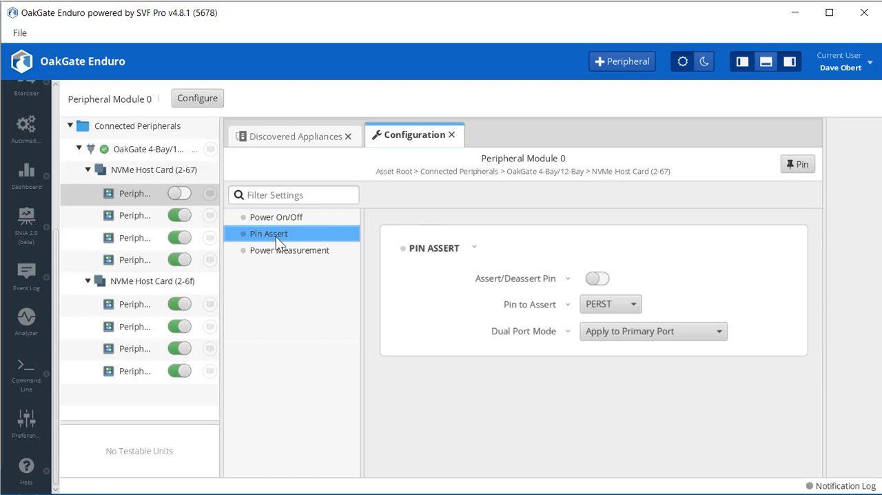
{"action": "left_click", "coordinate": [284, 216]}
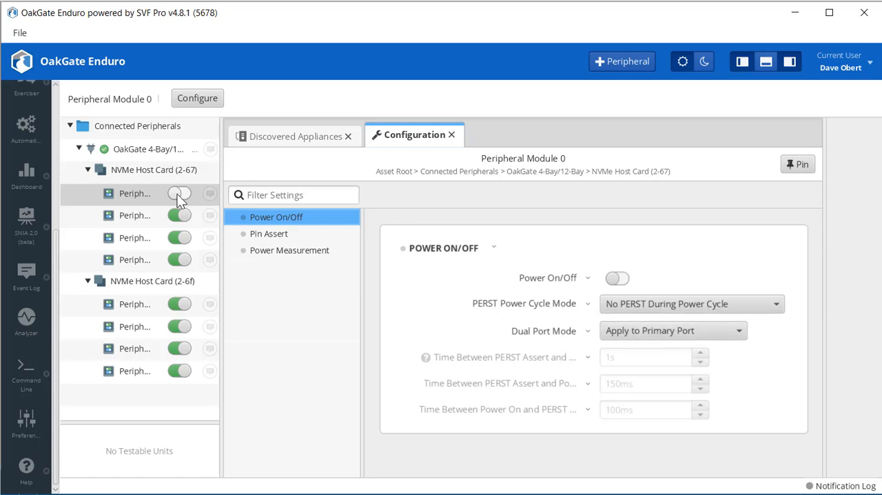
{"action": "left_click", "coordinate": [313, 251]}
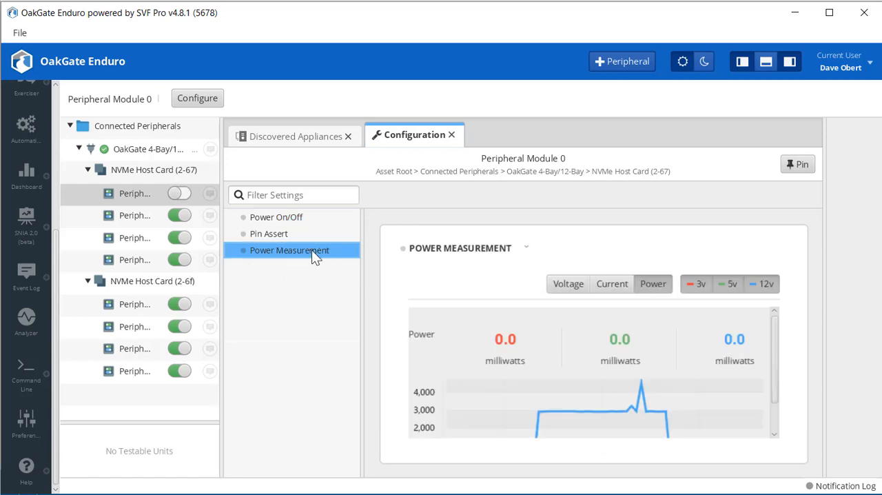
{"action": "left_click", "coordinate": [178, 194]}
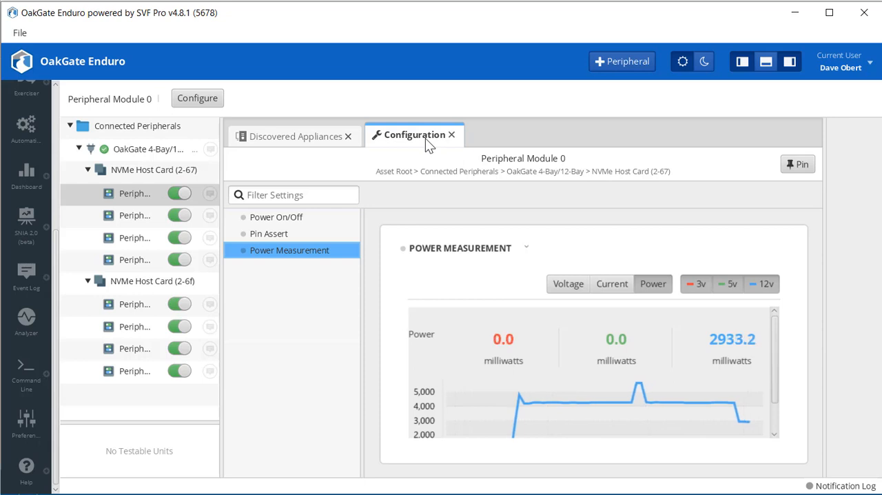
Open the Exerciser preferences and show the Data Validation Settings.
{"action": "left_click", "coordinate": [25, 421]}
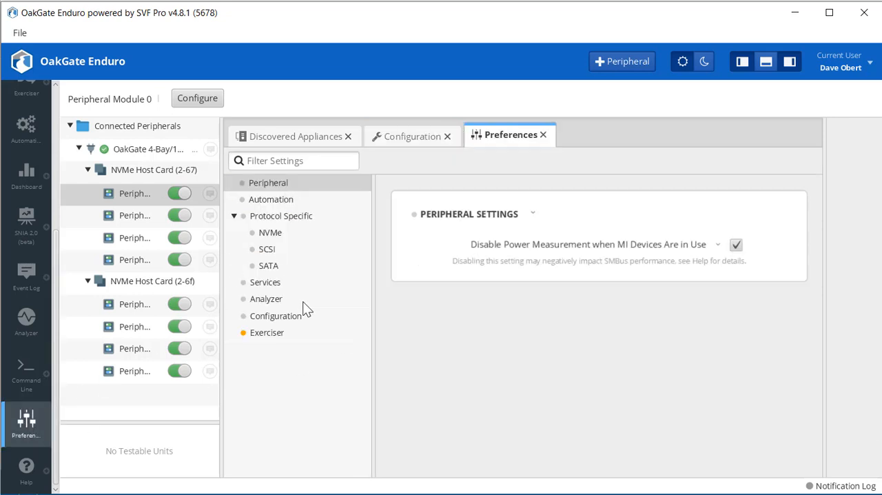
{"action": "left_click", "coordinate": [268, 334]}
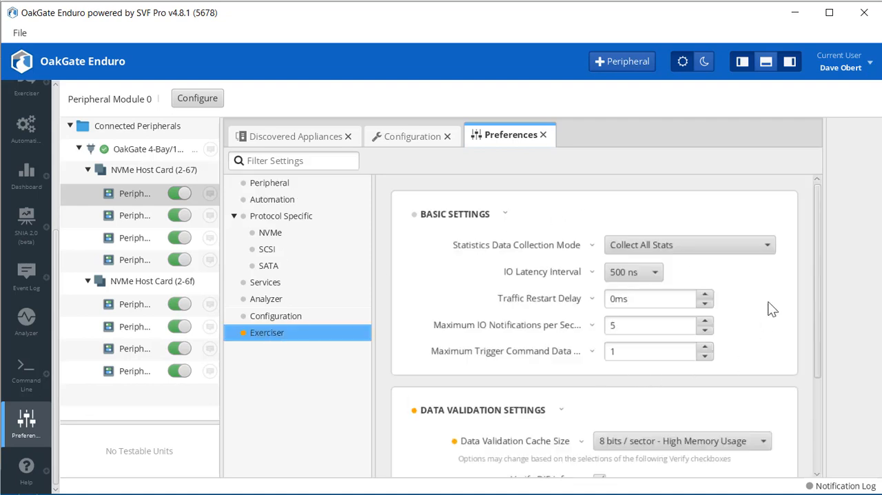
{"action": "left_click_drag", "start_coordinate": [817, 290], "coordinate": [812, 382]}
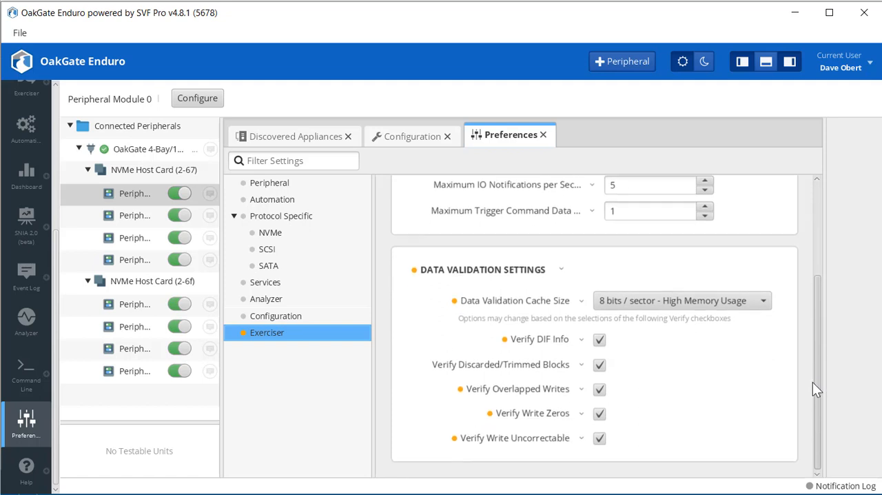
Disable all five Verify options in the Data Validation Settings and view the available cache sizes without changing the selection.
{"action": "left_click", "coordinate": [598, 339]}
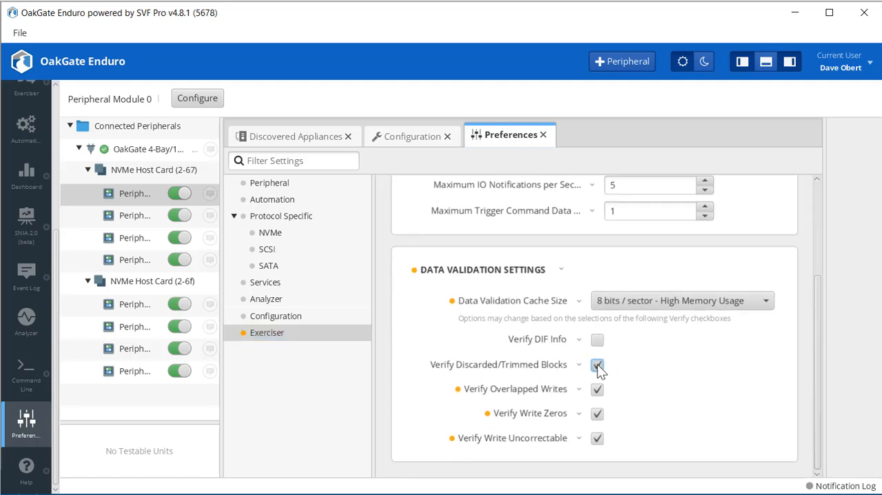
{"action": "left_click", "coordinate": [598, 365]}
{"action": "left_click", "coordinate": [598, 389]}
{"action": "left_click", "coordinate": [598, 413]}
{"action": "left_click", "coordinate": [598, 438]}
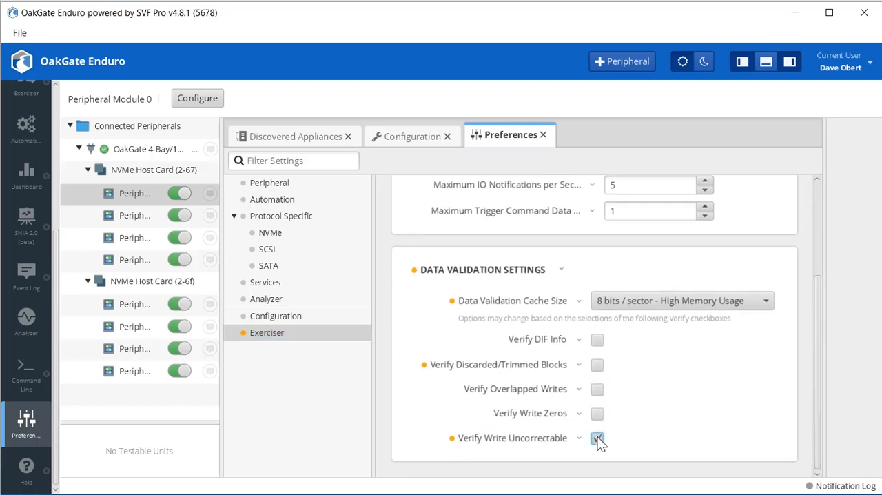
{"action": "left_click", "coordinate": [766, 303]}
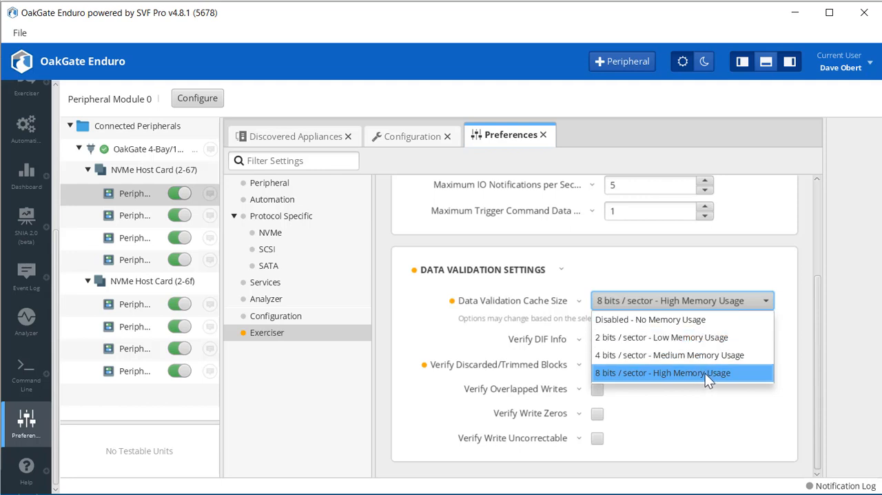
{"action": "left_click", "coordinate": [696, 419]}
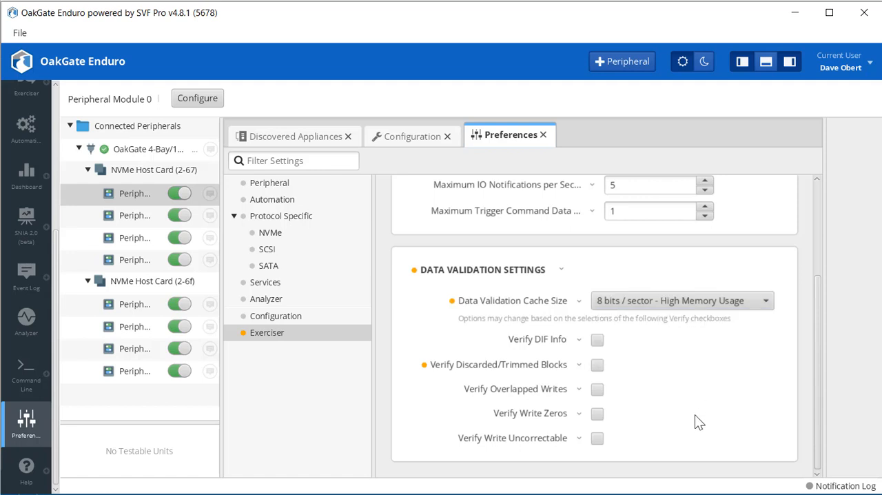
Enable Verify Discarded/Trimmed Blocks and Verify DIF Info, and set the Data Validation Cache Size to 4 bits / sector - Medium Memory Usage.
{"action": "left_click", "coordinate": [597, 365]}
{"action": "left_click", "coordinate": [598, 340]}
{"action": "left_click", "coordinate": [769, 300]}
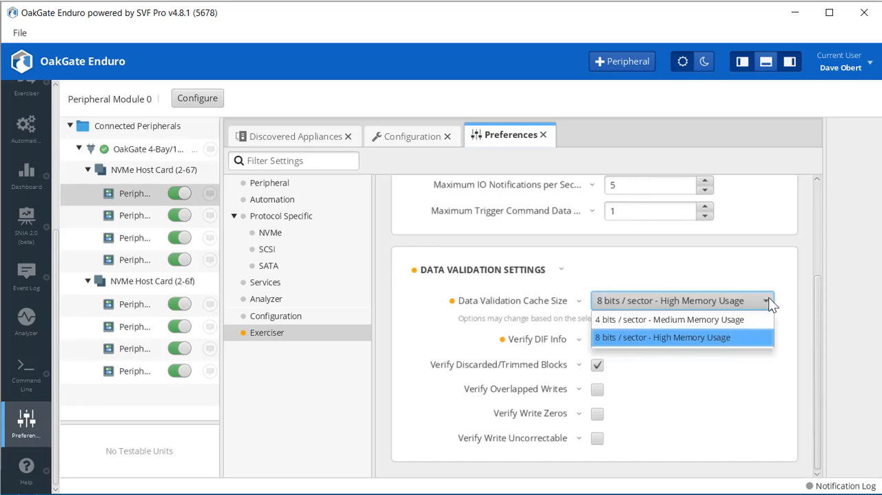
{"action": "left_click", "coordinate": [719, 322]}
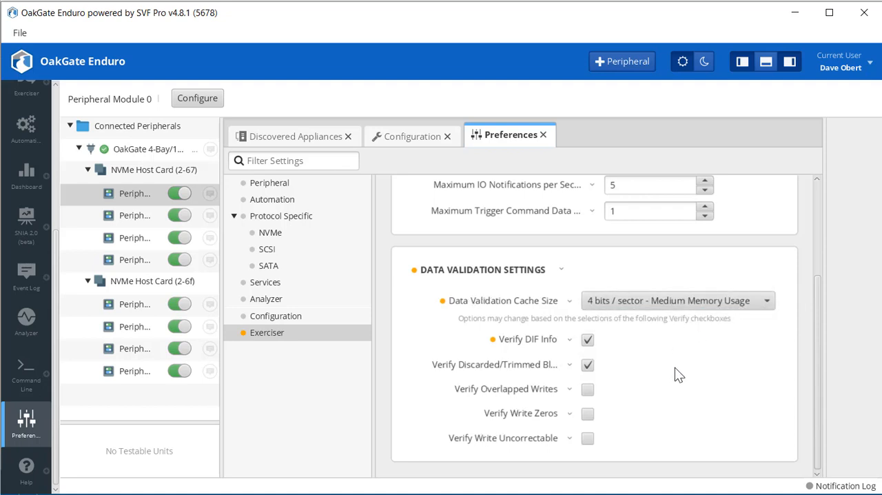
Enable Verify Overlapped Writes, Verify Write Zeros and Verify Write Uncorrectable, with the cache size at 8 bits / sector - High Memory Usage.
{"action": "left_click", "coordinate": [587, 390]}
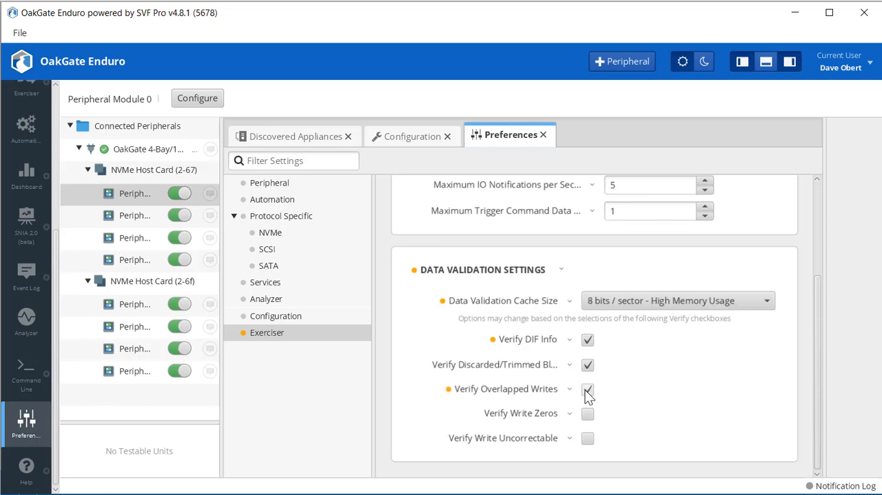
{"action": "left_click", "coordinate": [769, 300]}
{"action": "left_click", "coordinate": [743, 320]}
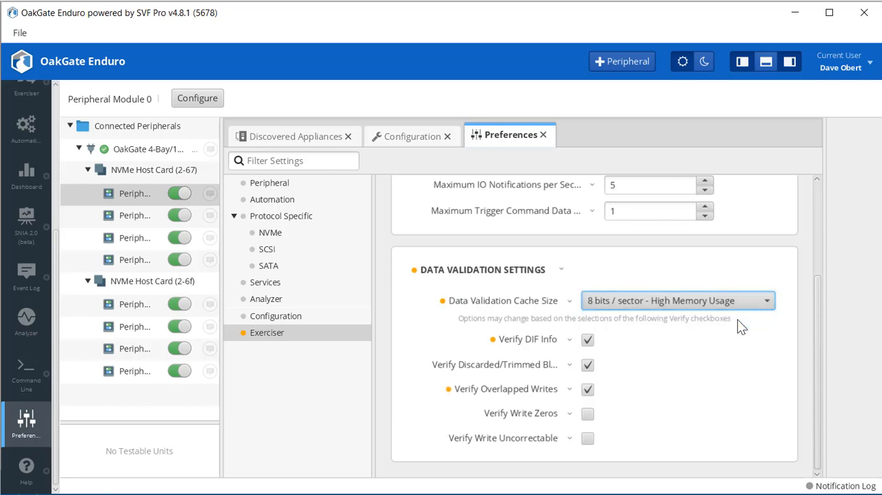
{"action": "left_click", "coordinate": [587, 413]}
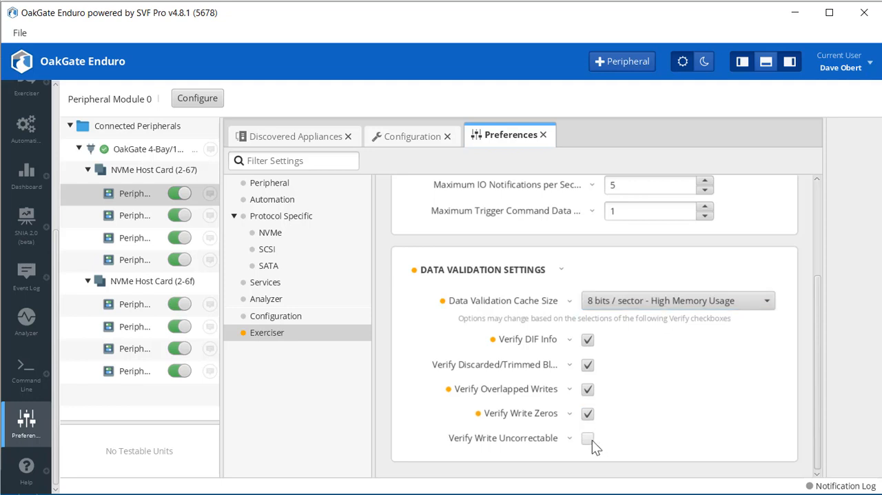
{"action": "left_click", "coordinate": [588, 439]}
{"action": "left_click", "coordinate": [767, 301]}
{"action": "left_click", "coordinate": [767, 299]}
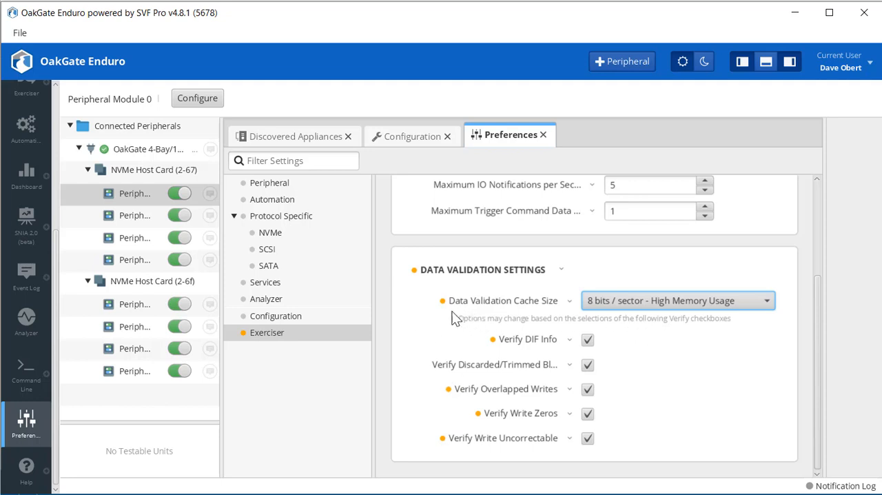
Choose 8 bits / sector - High Memory Usage as the Data Validation Cache Size.
{"action": "left_click", "coordinate": [772, 301]}
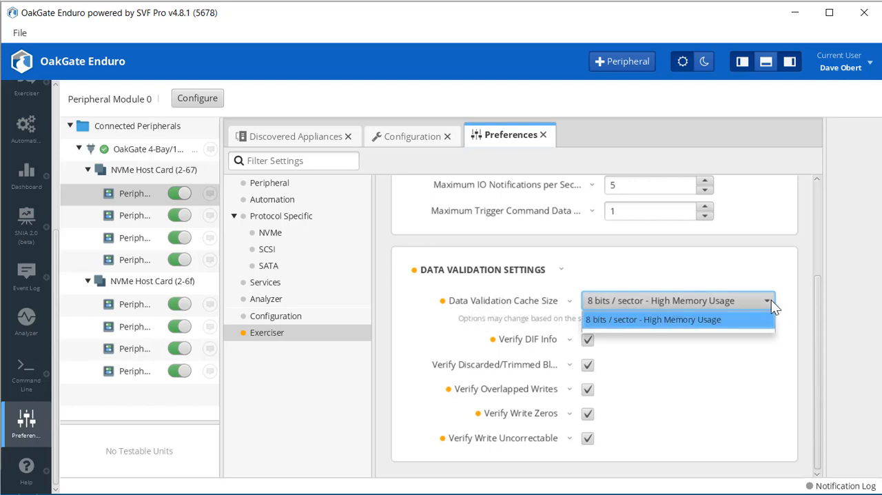
{"action": "left_click", "coordinate": [743, 323]}
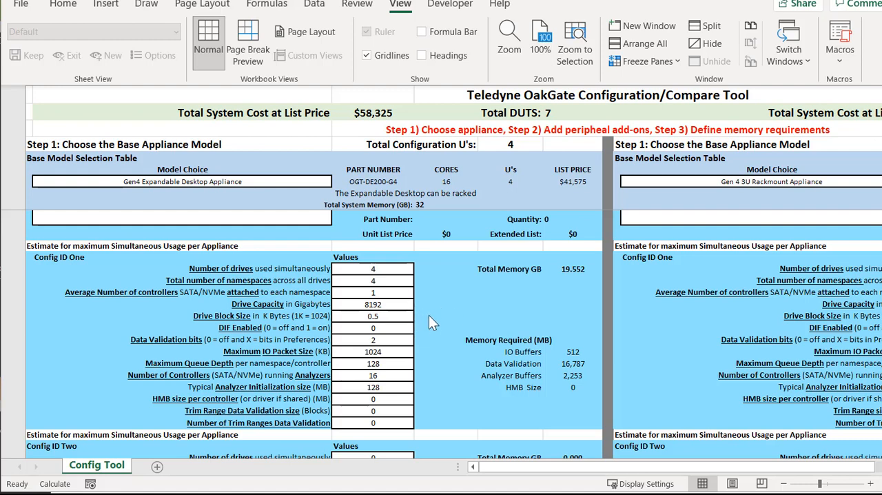
Switch to the Excel Config Tool sheet and, for Config ID One, set DIF Enabled to 1 and Data Validation bits to 8.
{"action": "left_click", "coordinate": [509, 363]}
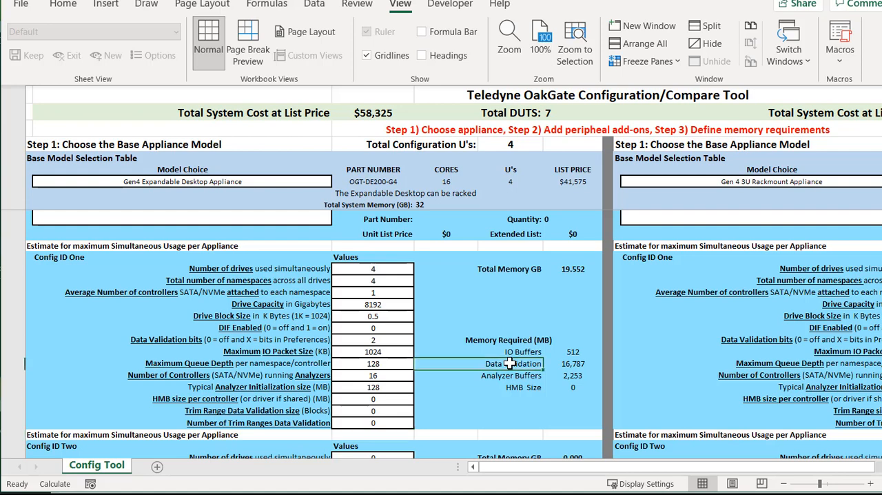
{"action": "left_click", "coordinate": [562, 363], "text": "shift"}
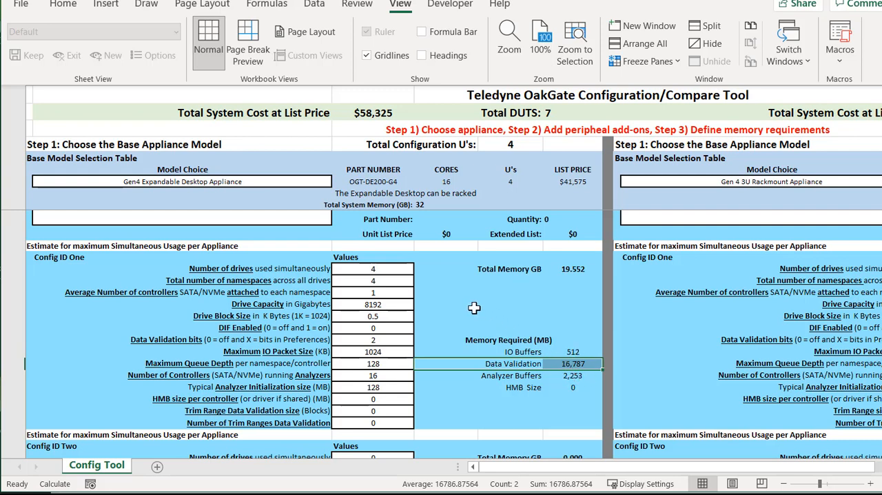
{"action": "left_click", "coordinate": [394, 327]}
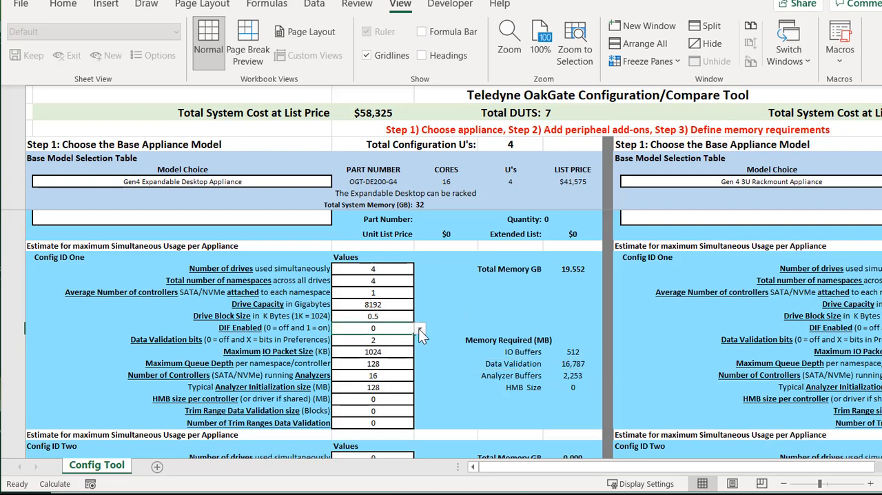
{"action": "left_click", "coordinate": [420, 329]}
{"action": "left_click", "coordinate": [399, 346]}
{"action": "left_click", "coordinate": [405, 340]}
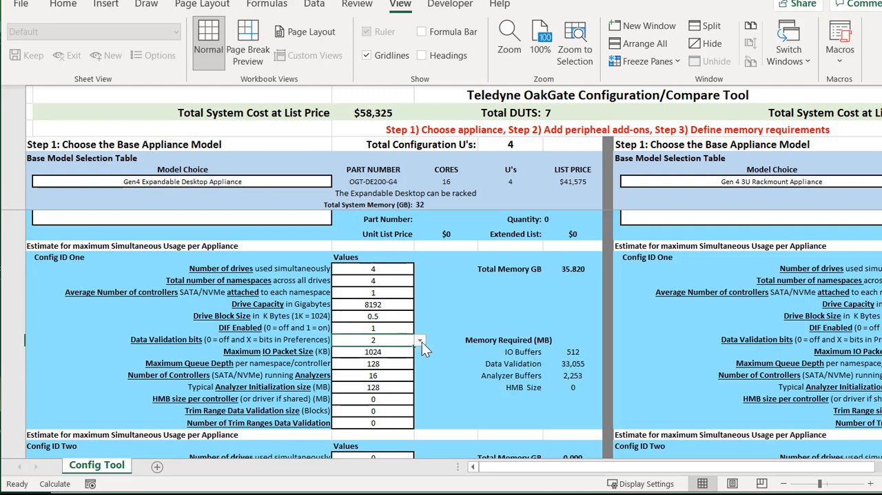
{"action": "left_click", "coordinate": [420, 341]}
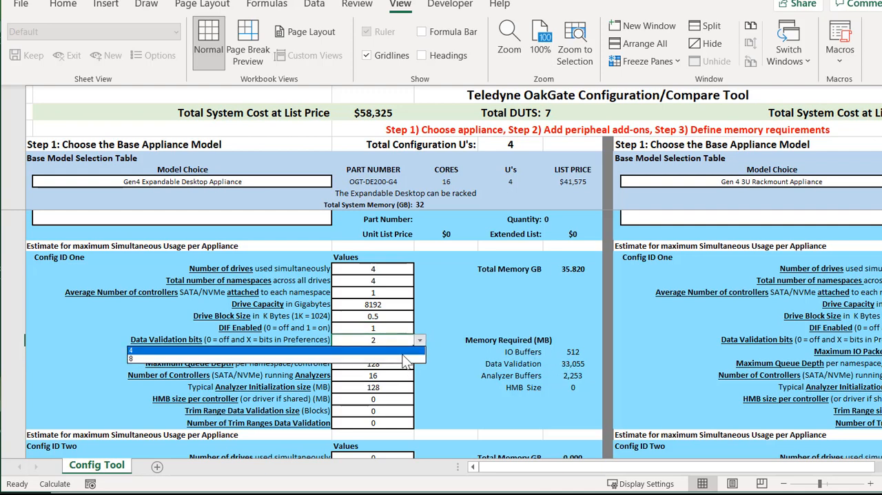
{"action": "left_click", "coordinate": [403, 357]}
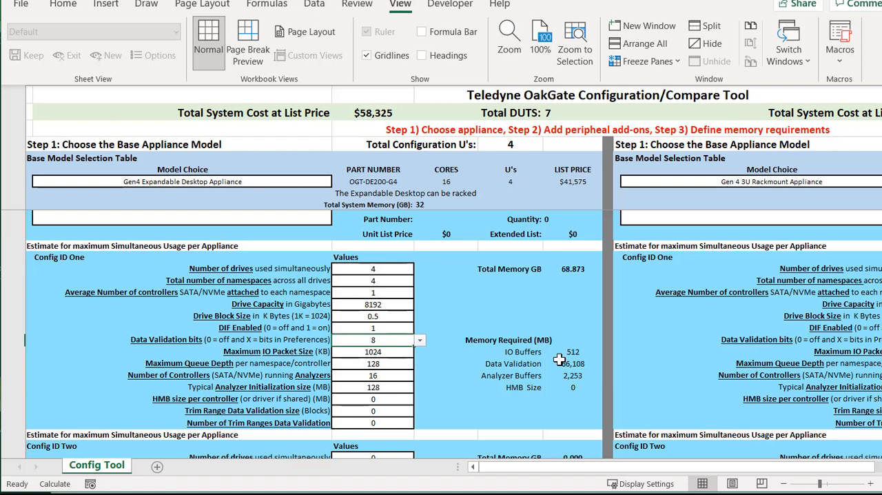
For Config ID One, set the Trim Range Data Validation size to 512 blocks and the Number of Trim Ranges Data Validation to 1024.
{"action": "left_click", "coordinate": [386, 410]}
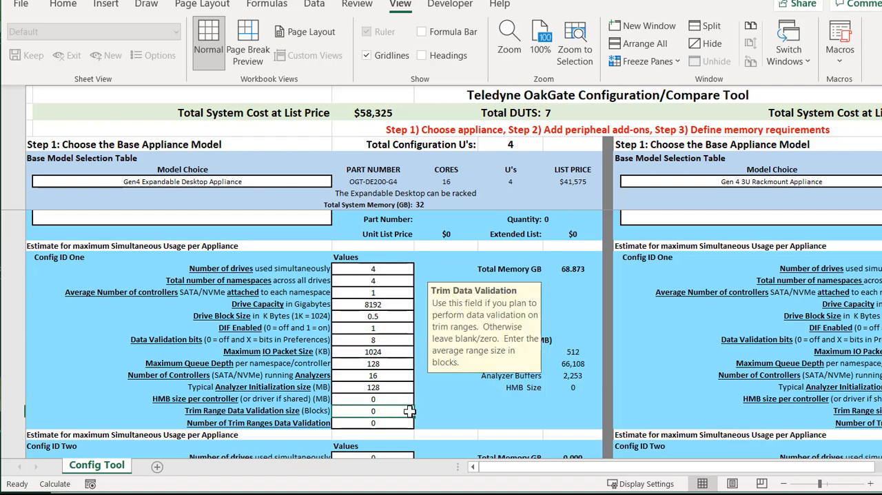
{"action": "type", "text": "512"}
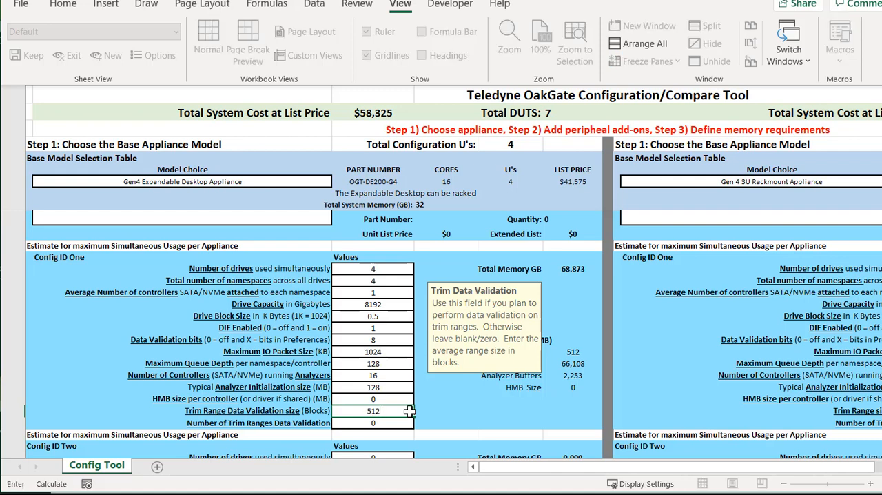
{"action": "left_click", "coordinate": [397, 422]}
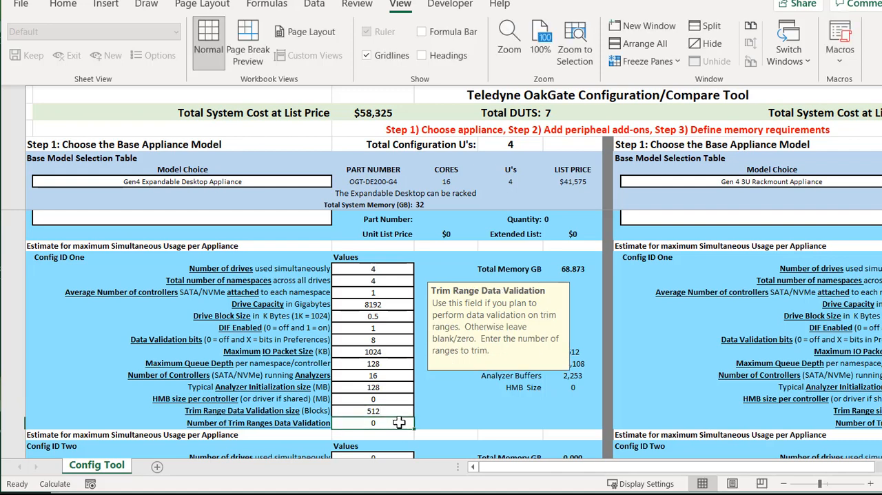
{"action": "type", "text": "1024"}
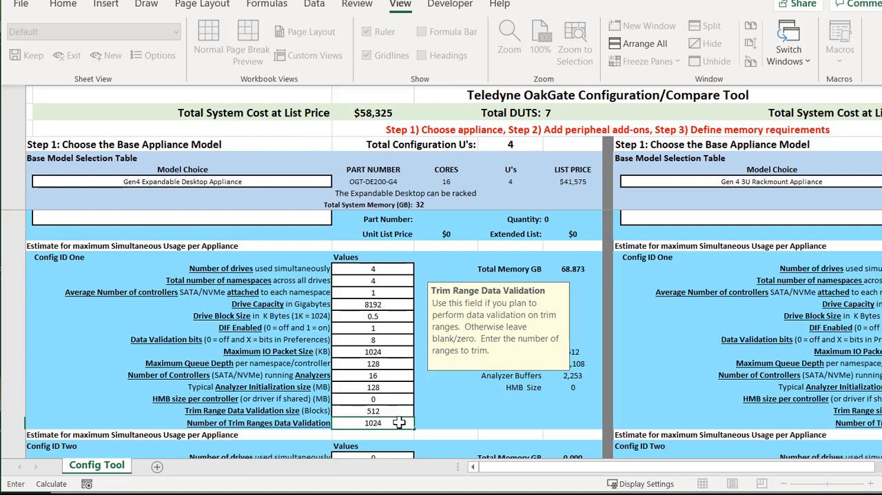
{"action": "key", "text": "Return"}
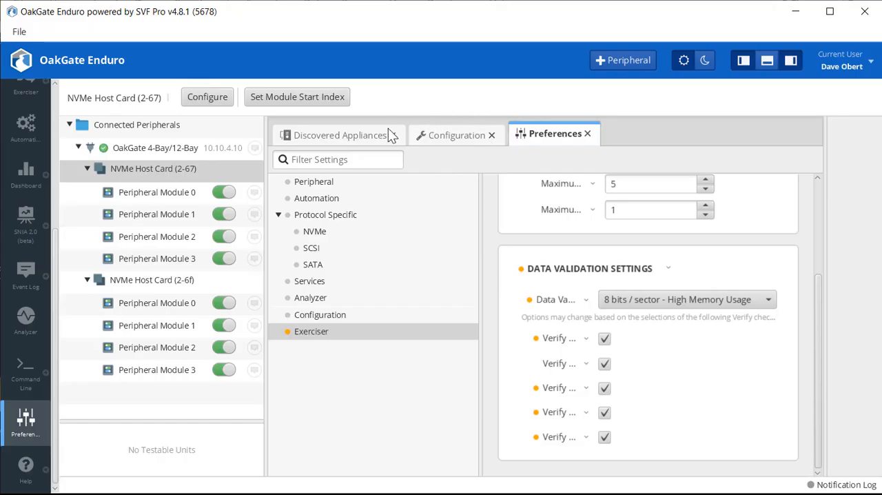
Switch to OakGate Enduro, start PCI Slot 1 of Chassis 1 in the discovered appliances, and select NVMe Controller 86:0:0.
{"action": "left_click", "coordinate": [333, 136]}
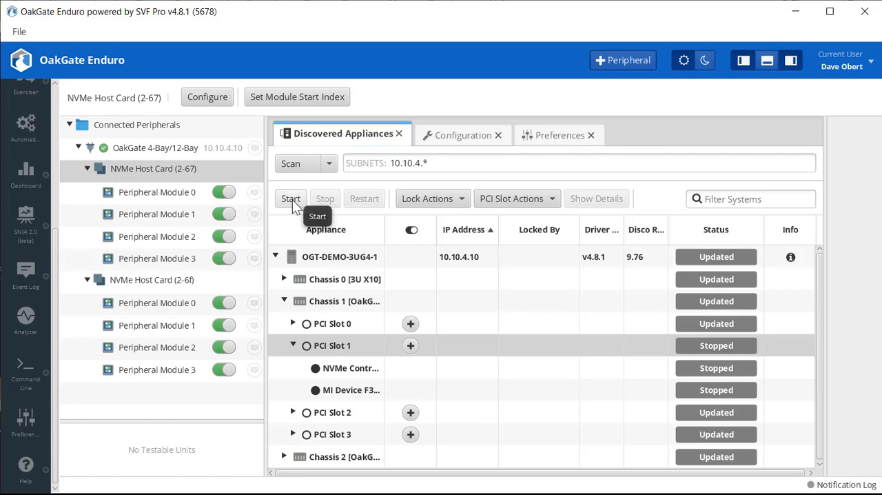
{"action": "left_click", "coordinate": [291, 200]}
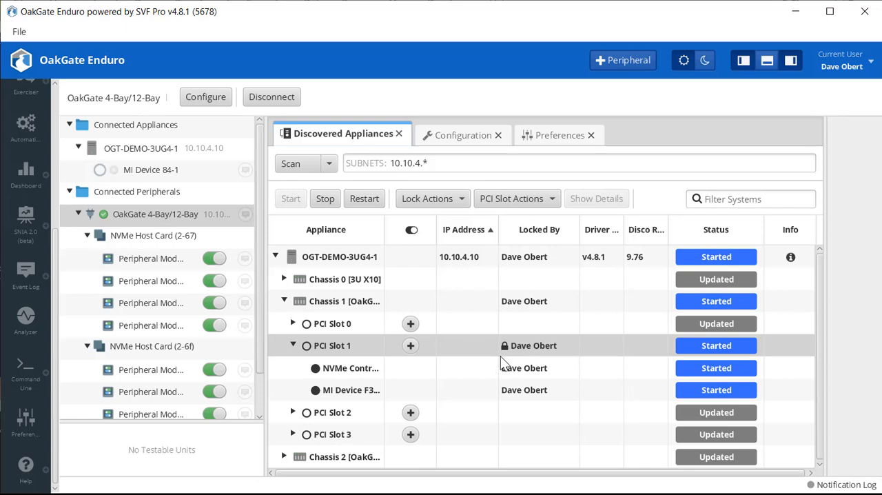
{"action": "left_click", "coordinate": [177, 192]}
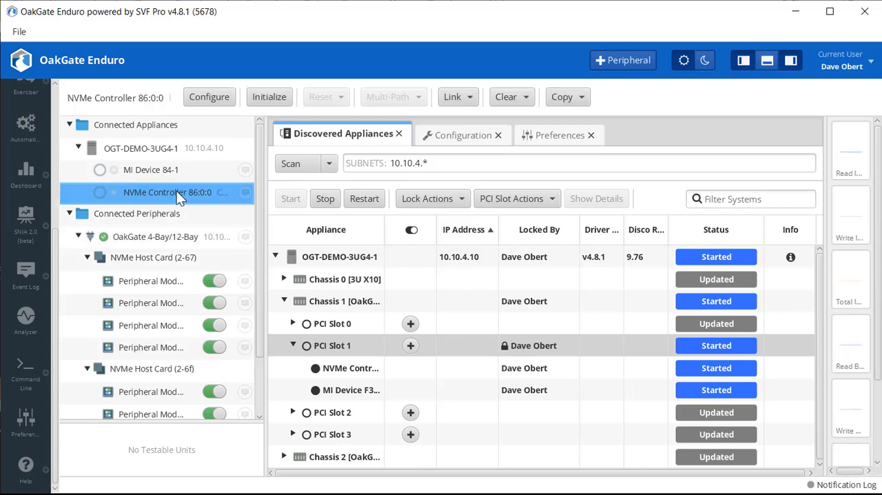
Set the Expected Link Speed of NVMe Controller 86:0:0 to 16.0 GT/s, x4 in its initialization settings.
{"action": "left_click", "coordinate": [466, 141]}
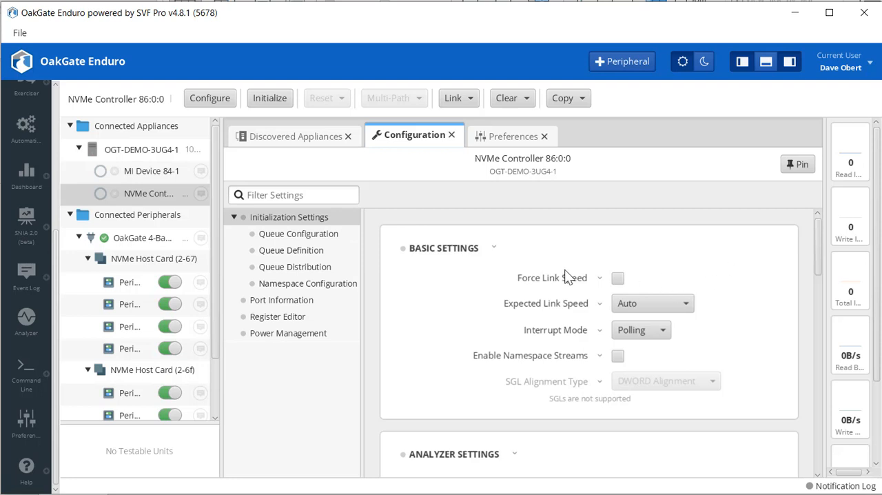
{"action": "left_click", "coordinate": [686, 304]}
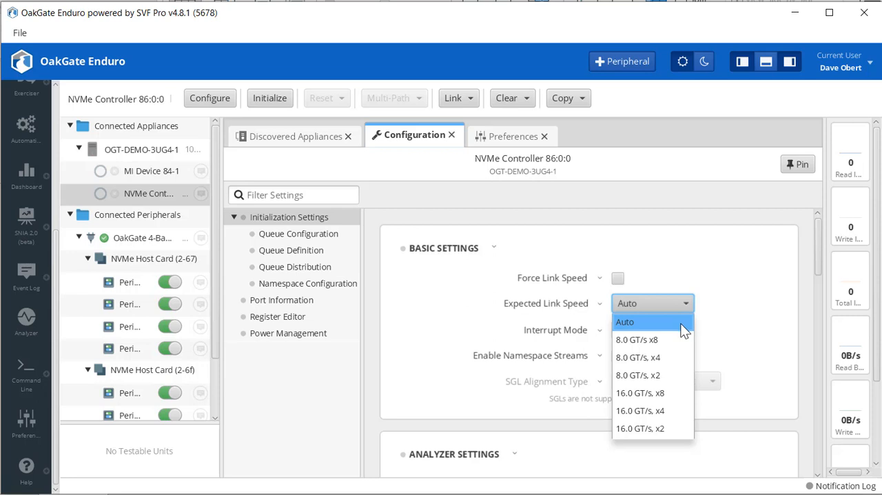
{"action": "left_click", "coordinate": [653, 411]}
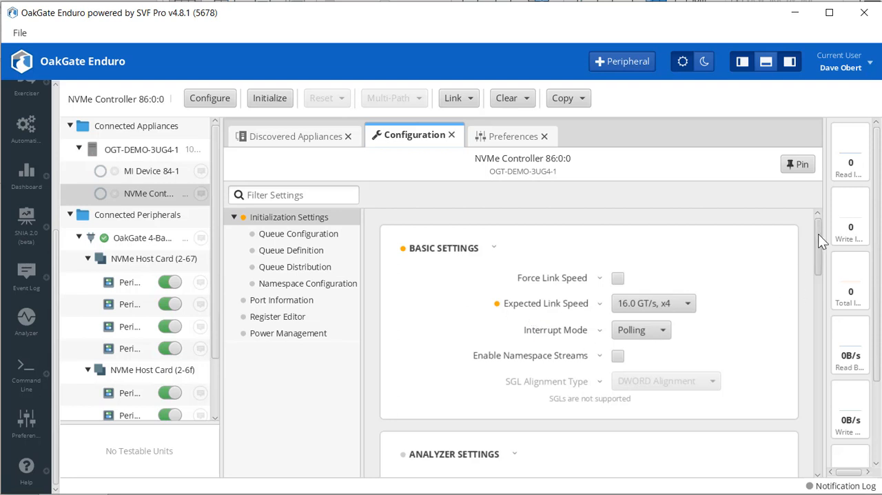
Check which chassis and slot hold the NVMe controller in the discovered appliances, widening the Appliance column to fit the full names.
{"action": "left_click_drag", "start_coordinate": [818, 233], "coordinate": [804, 316]}
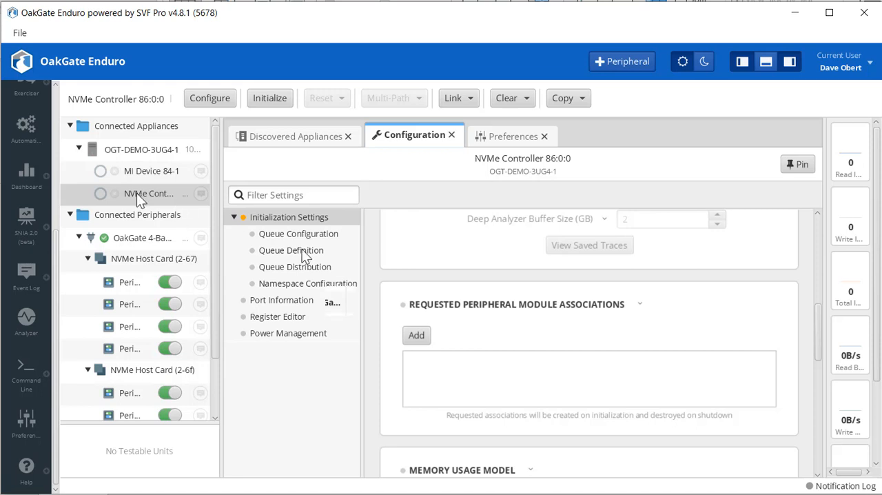
{"action": "left_click", "coordinate": [295, 138]}
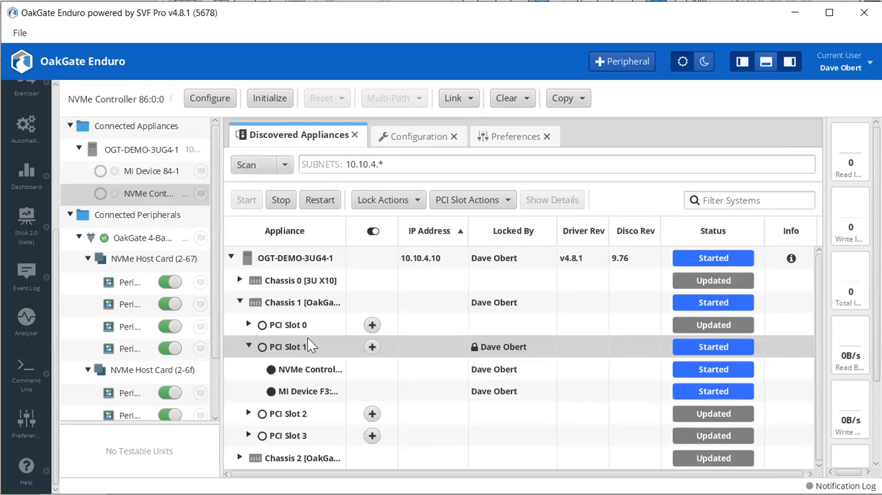
{"action": "left_click", "coordinate": [293, 302]}
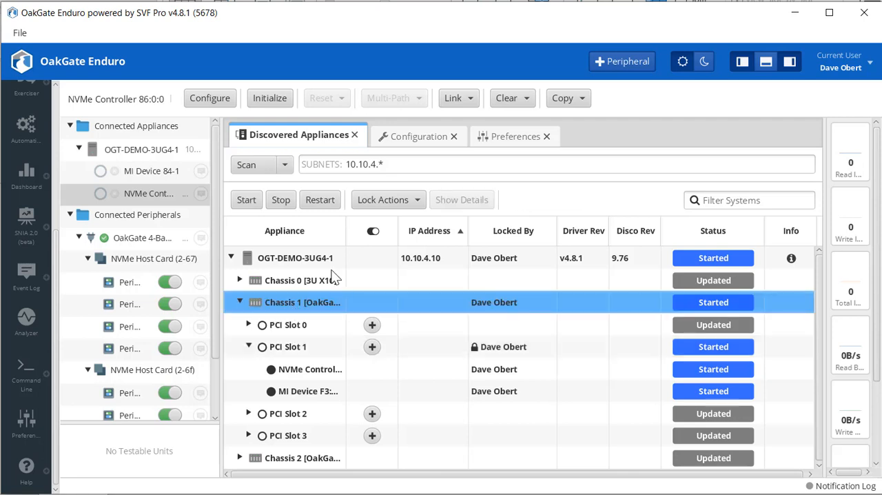
{"action": "left_click_drag", "start_coordinate": [347, 227], "coordinate": [881, 208]}
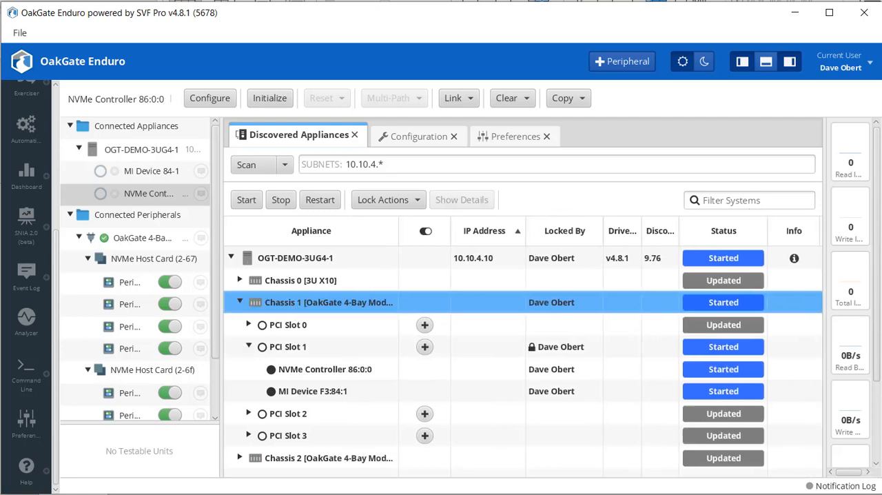
{"action": "double_click", "coordinate": [398, 232]}
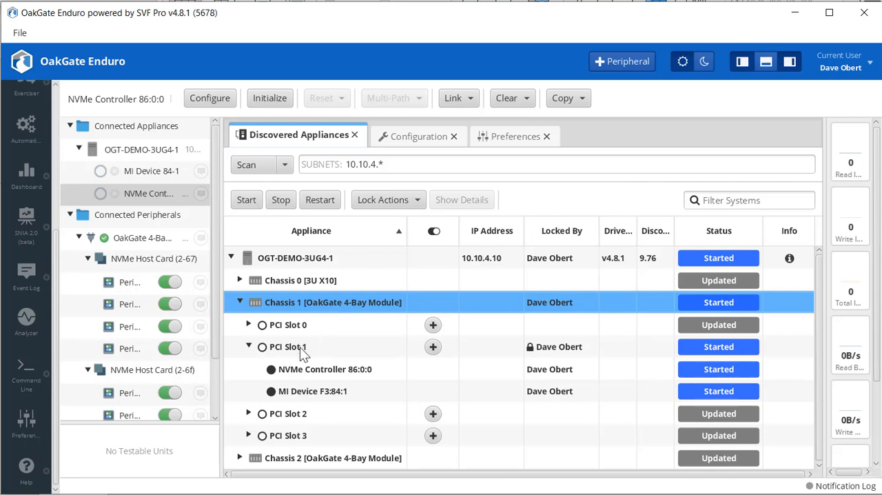
Add Peripheral Module 1 of NVMe Host Card (2-67) to the controller's requested peripheral module associations.
{"action": "left_click", "coordinate": [414, 138]}
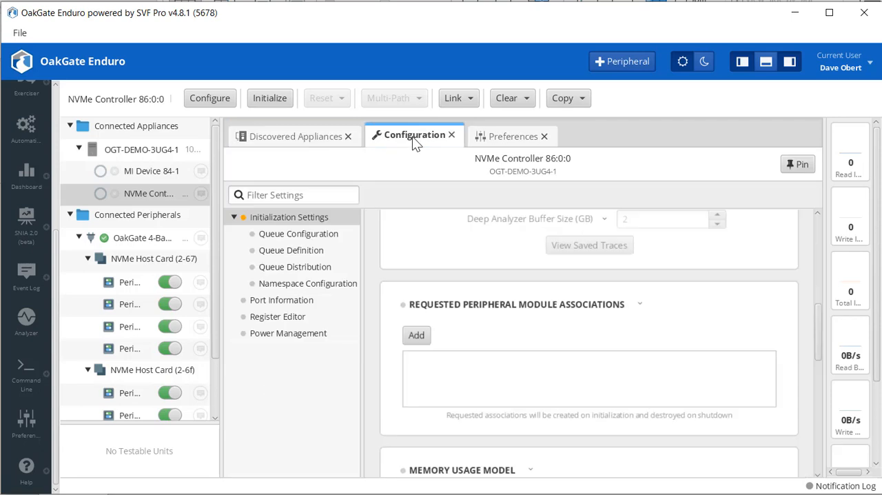
{"action": "left_click", "coordinate": [416, 338]}
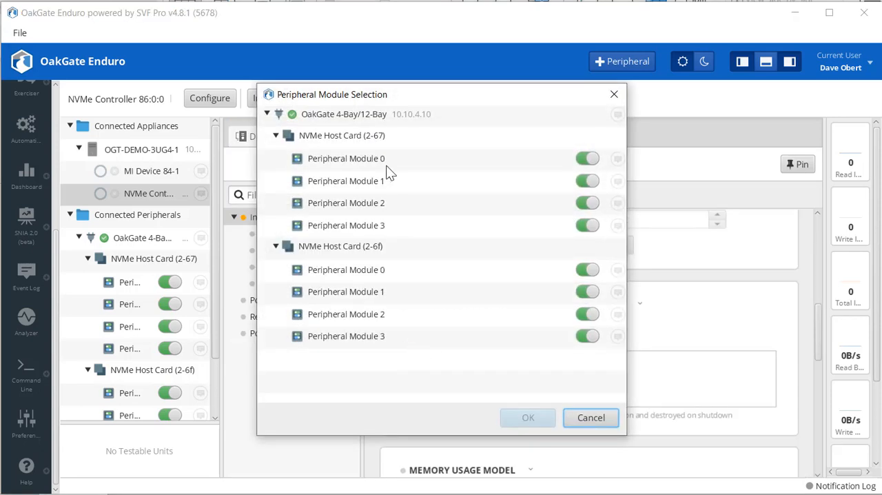
{"action": "left_click", "coordinate": [358, 186]}
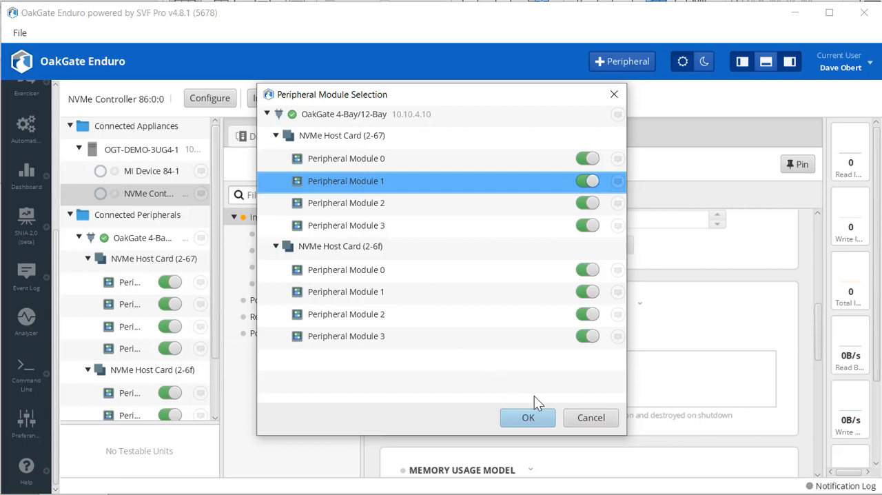
{"action": "left_click", "coordinate": [529, 420]}
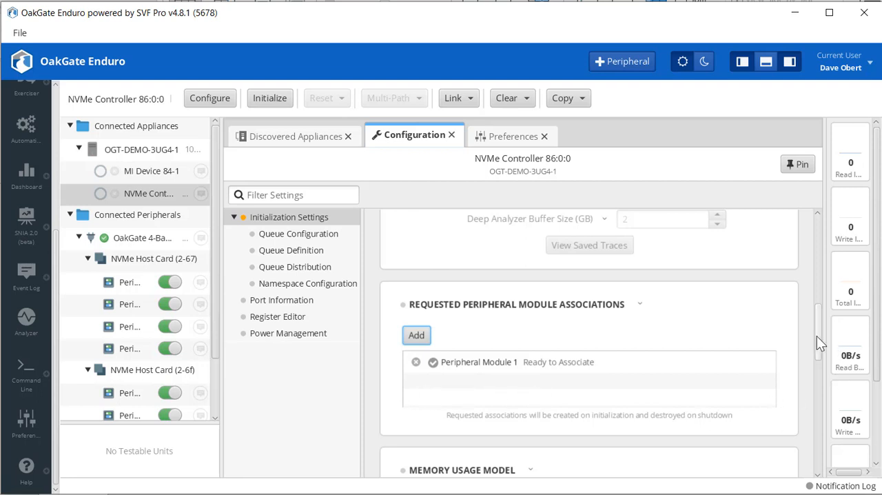
Set the Interrupt Mode in the controller's basic settings to MSI-X and initialize NVMe Controller 86:0:0.
{"action": "scroll", "coordinate": [820, 317], "scroll_direction": "up", "scroll_amount": 3}
{"action": "scroll", "coordinate": [824, 310], "scroll_direction": "down", "scroll_amount": 3}
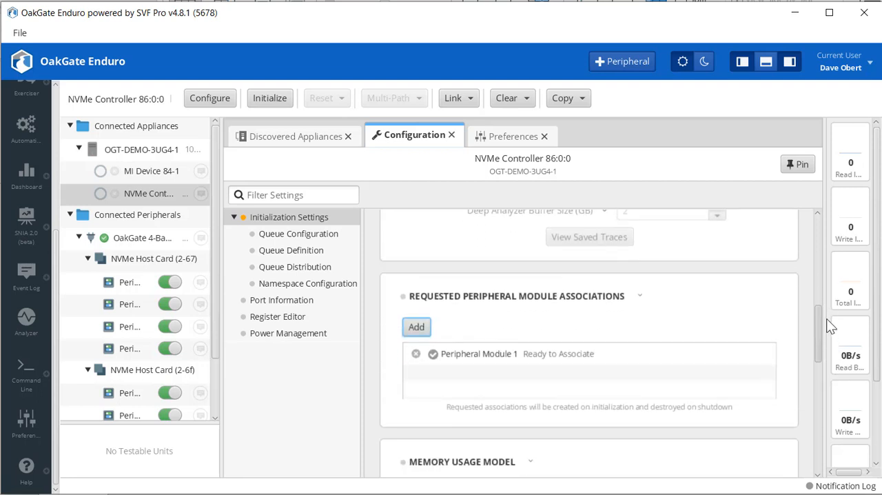
{"action": "left_click_drag", "start_coordinate": [826, 319], "coordinate": [816, 225]}
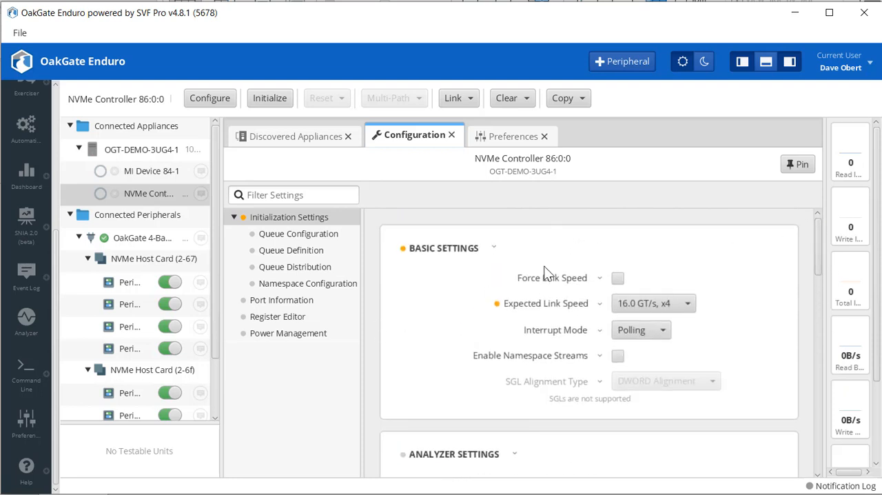
{"action": "left_click", "coordinate": [663, 329]}
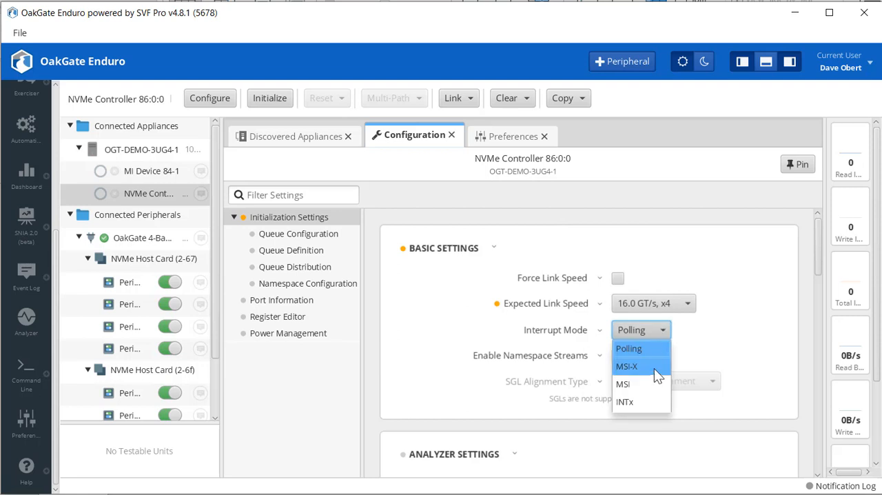
{"action": "left_click", "coordinate": [643, 365]}
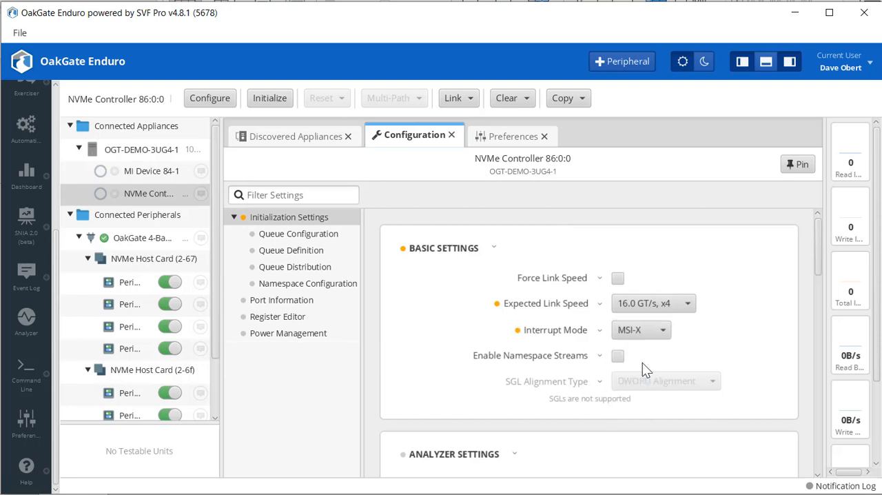
{"action": "left_click", "coordinate": [267, 101]}
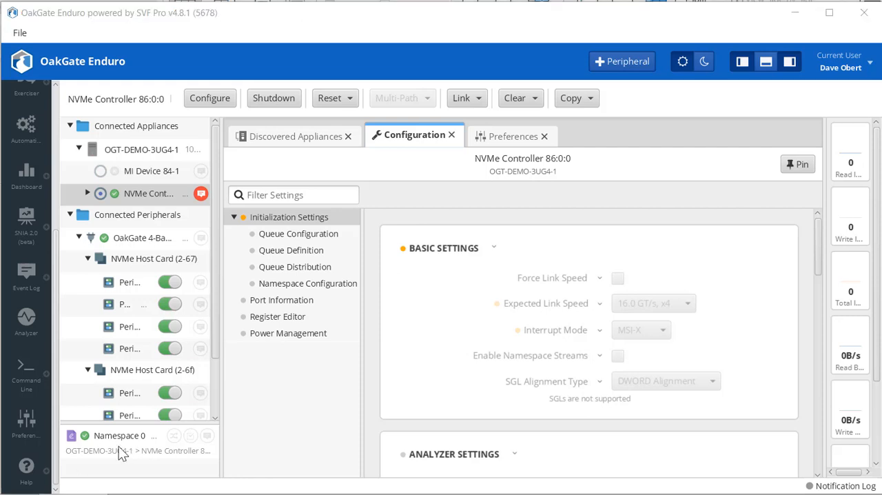
Open the Automation workspace and widen the test suite tree beside its settings.
{"action": "left_click", "coordinate": [26, 124]}
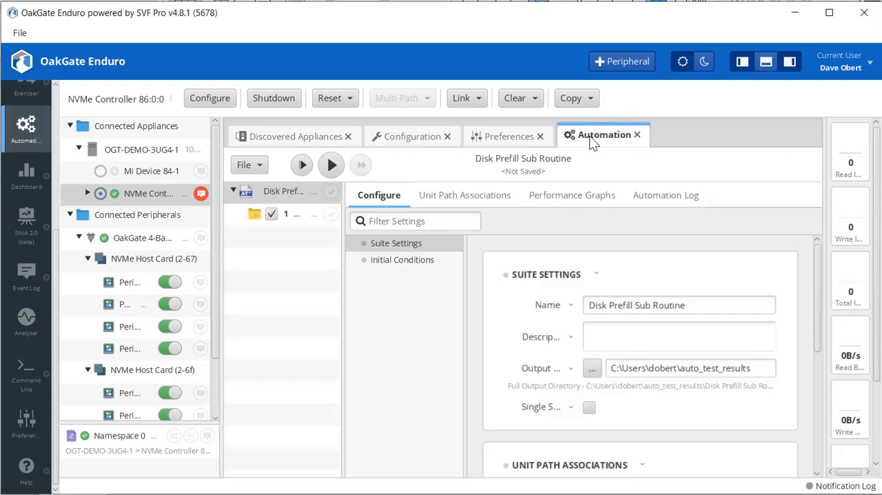
{"action": "left_click_drag", "start_coordinate": [343, 281], "coordinate": [364, 276]}
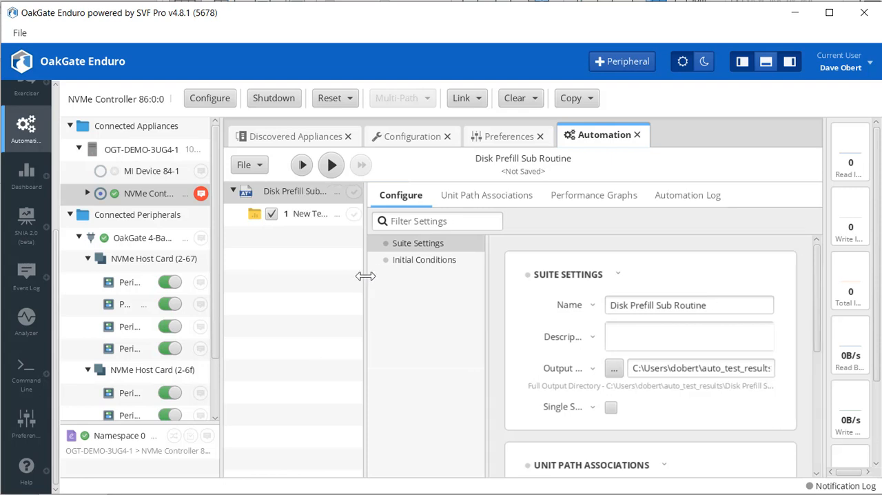
Examine the Disk Prefill Sub Routine suite's settings, including its name, unit path associations and performance report options.
{"action": "left_click_drag", "start_coordinate": [221, 312], "coordinate": [184, 320]}
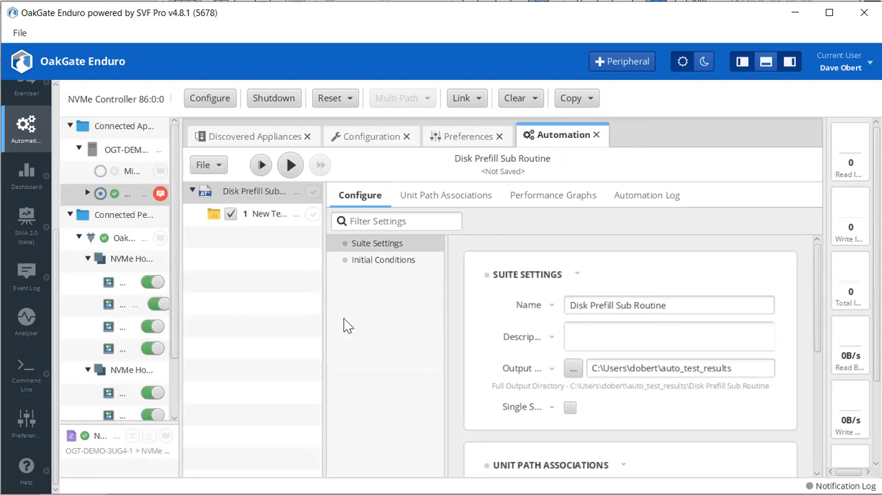
{"action": "left_click_drag", "start_coordinate": [325, 313], "coordinate": [358, 314]}
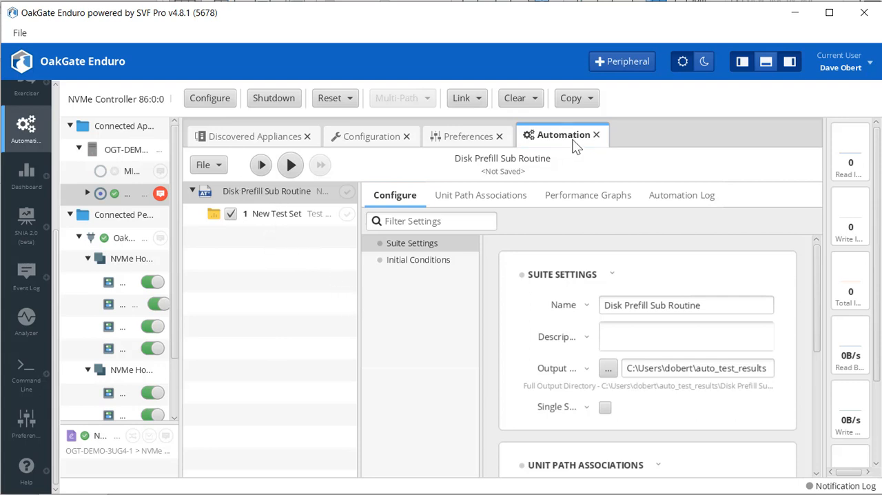
{"action": "left_click", "coordinate": [261, 191]}
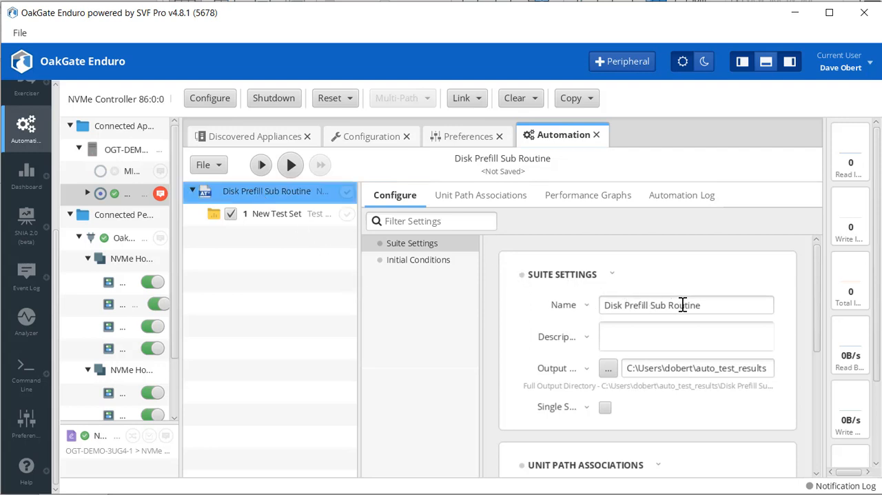
{"action": "left_click_drag", "start_coordinate": [706, 304], "coordinate": [594, 297]}
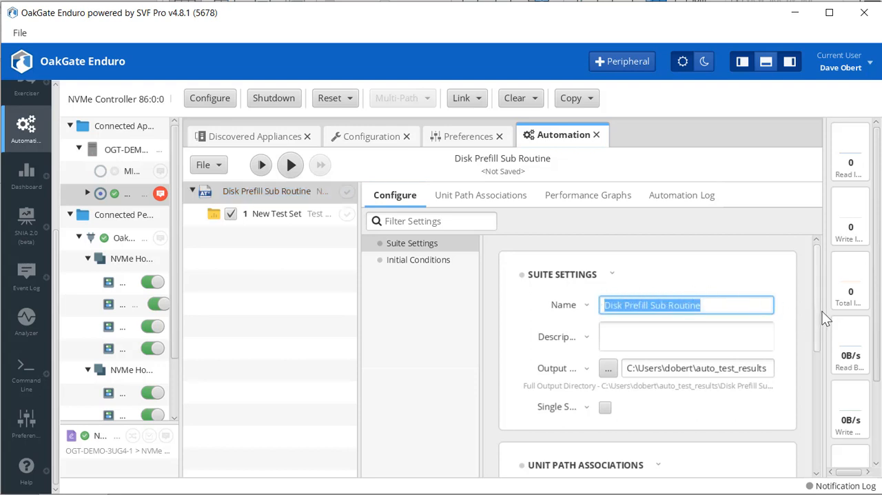
{"action": "left_click_drag", "start_coordinate": [817, 313], "coordinate": [813, 378]}
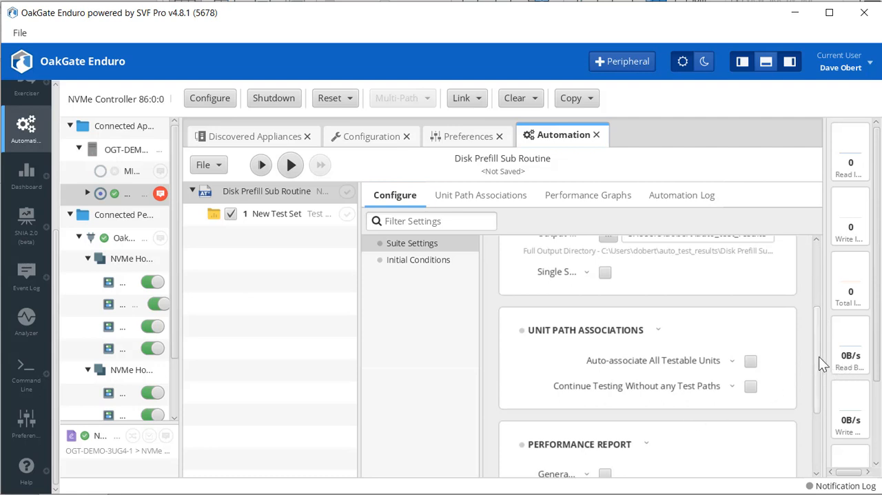
{"action": "left_click_drag", "start_coordinate": [819, 356], "coordinate": [816, 411]}
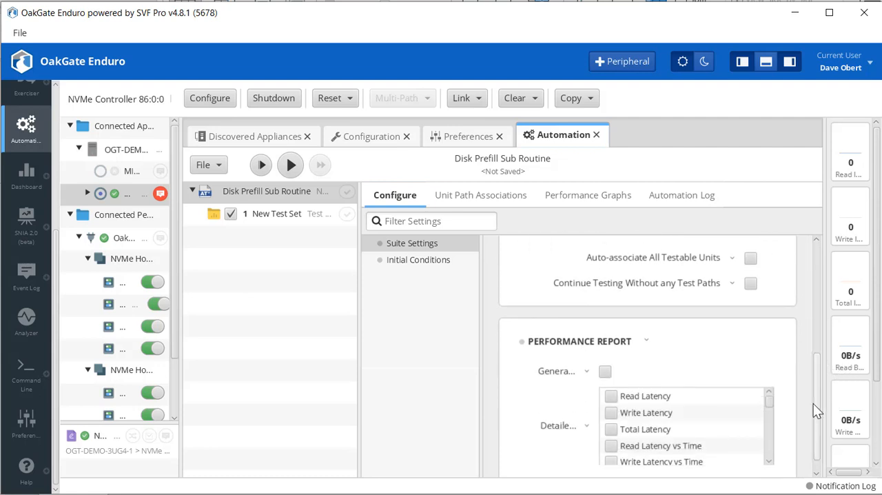
{"action": "left_click", "coordinate": [751, 259]}
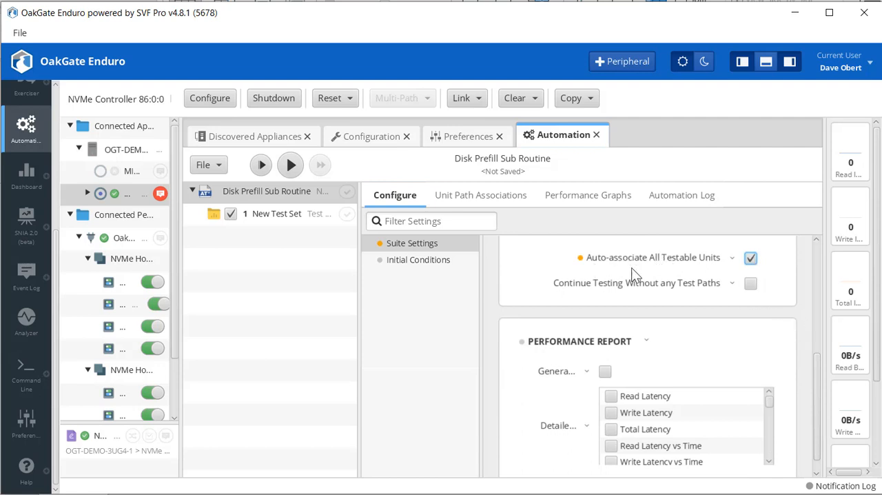
{"action": "left_click", "coordinate": [752, 257]}
{"action": "left_click_drag", "start_coordinate": [814, 337], "coordinate": [756, 337]}
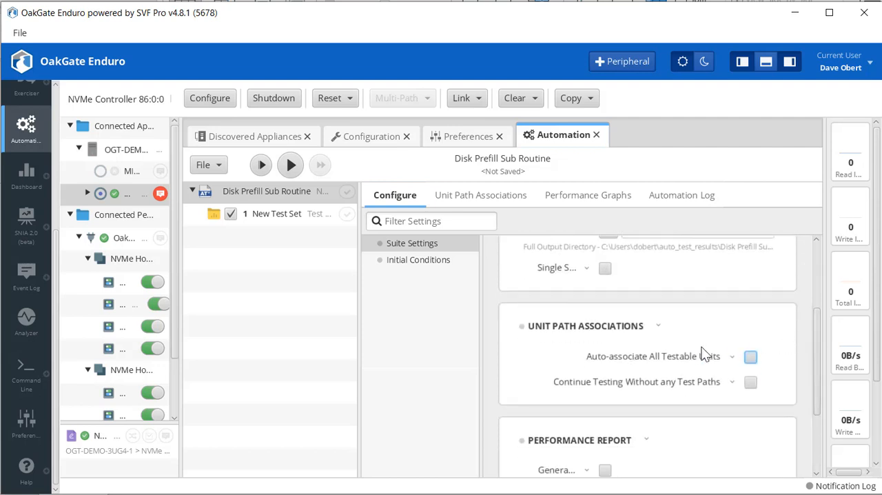
{"action": "left_click_drag", "start_coordinate": [819, 356], "coordinate": [808, 276]}
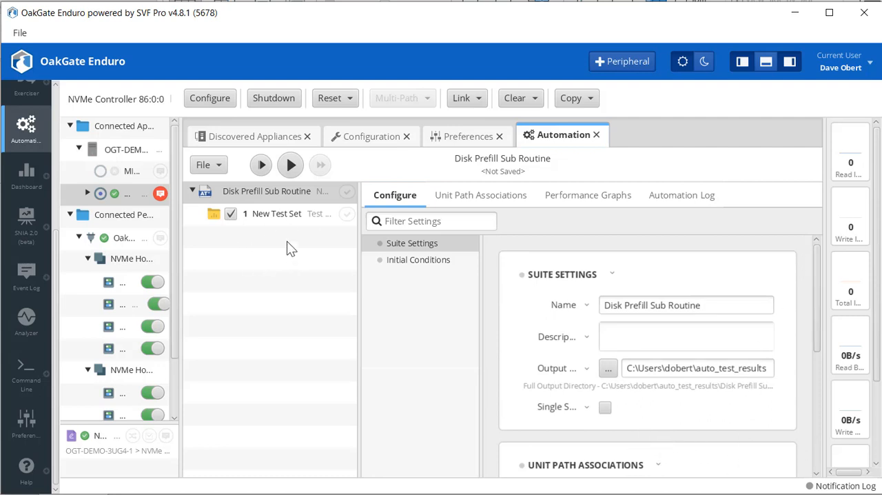
Rename the new test set in the suite as Disk Prefill.
{"action": "left_click", "coordinate": [274, 220]}
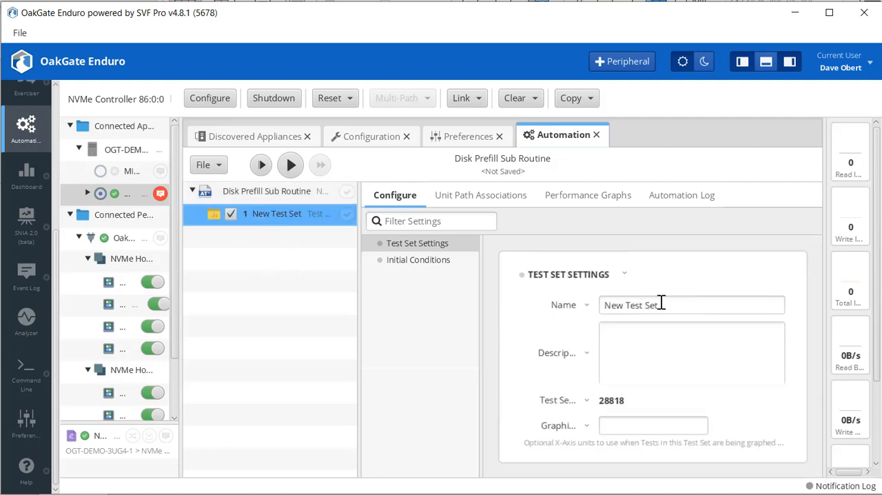
{"action": "left_click_drag", "start_coordinate": [683, 305], "coordinate": [557, 293]}
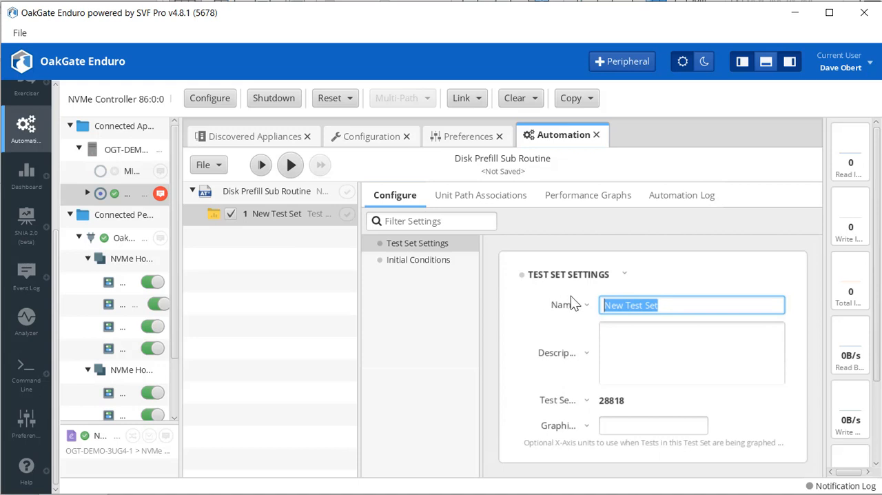
{"action": "type", "text": "Disk "}
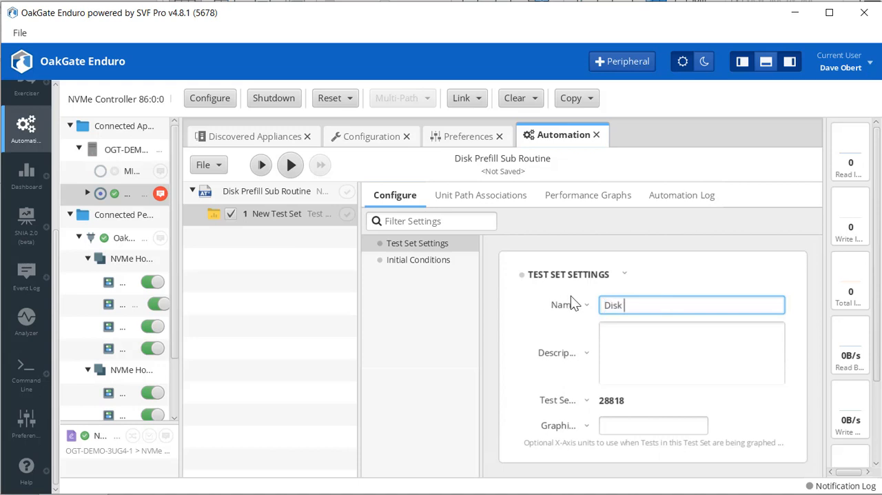
{"action": "type", "text": "Prefill"}
{"action": "left_click", "coordinate": [446, 348]}
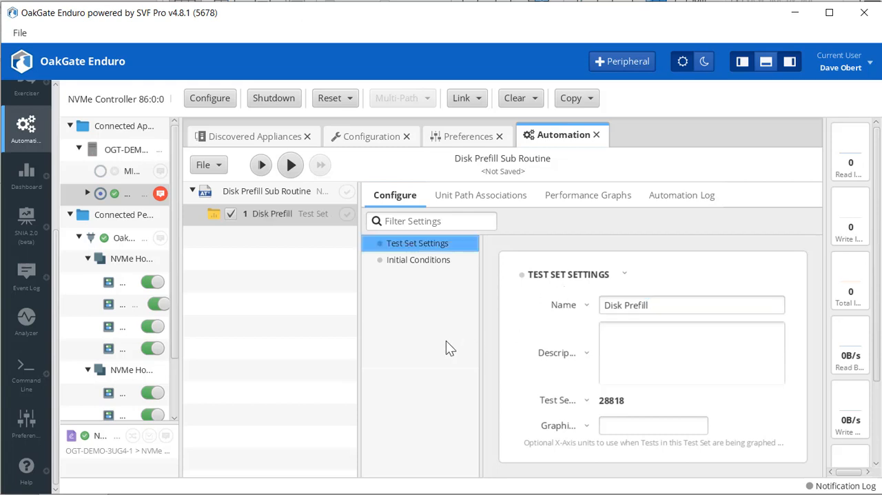
Add the generic Clear Data Validation action to the Disk Prefill test set.
{"action": "right_click", "coordinate": [279, 220]}
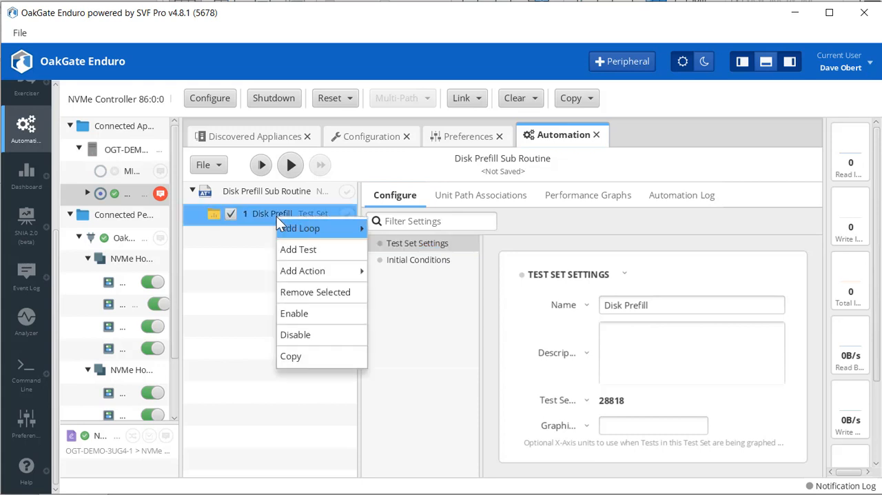
{"action": "mouse_move", "coordinate": [302, 275]}
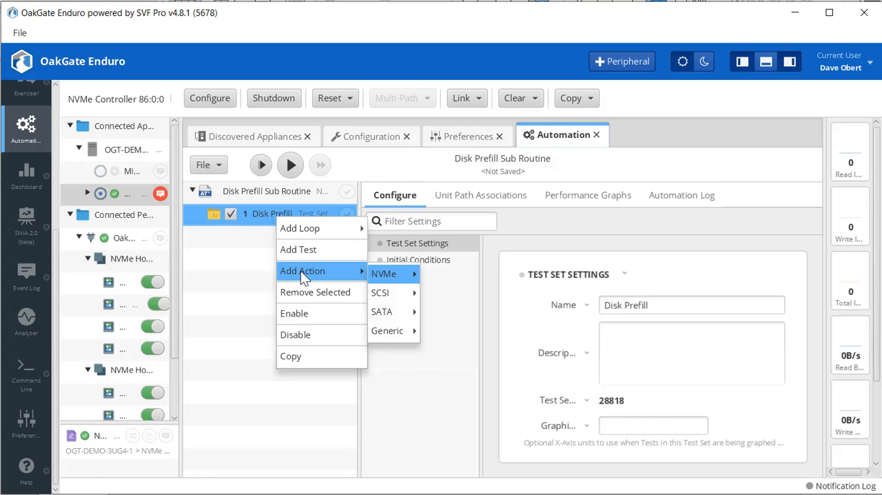
{"action": "mouse_move", "coordinate": [395, 276]}
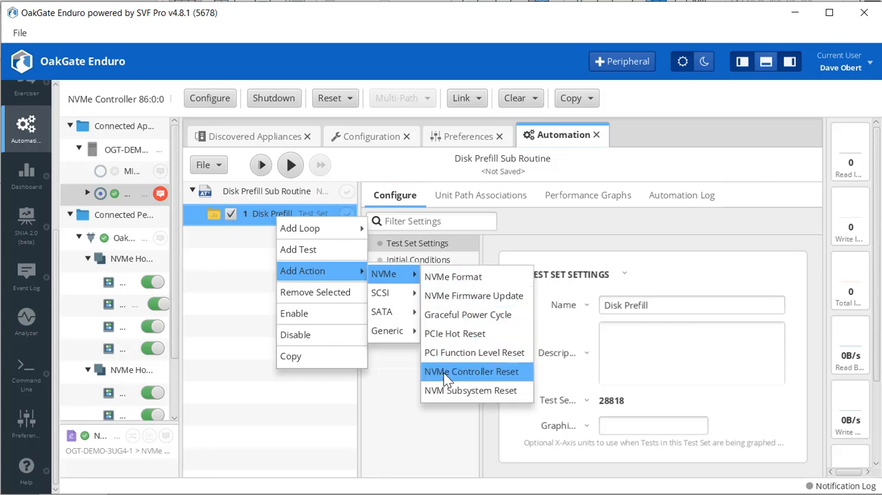
{"action": "mouse_move", "coordinate": [403, 336]}
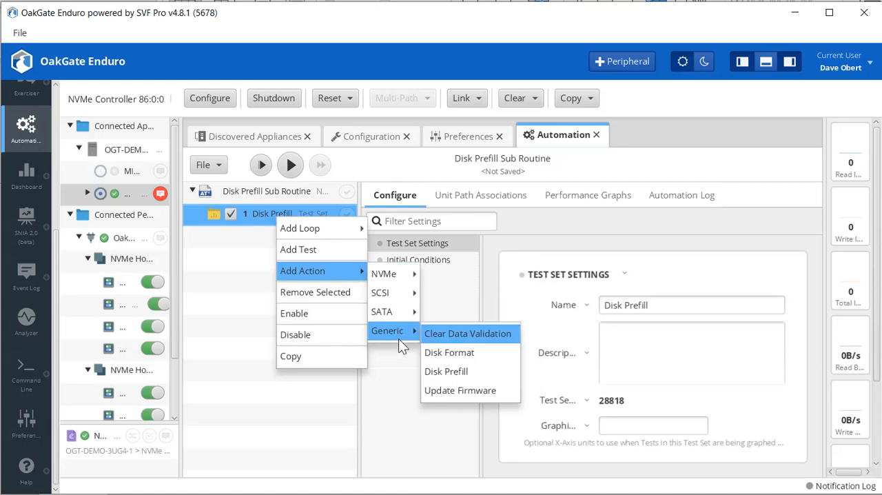
{"action": "left_click", "coordinate": [462, 335]}
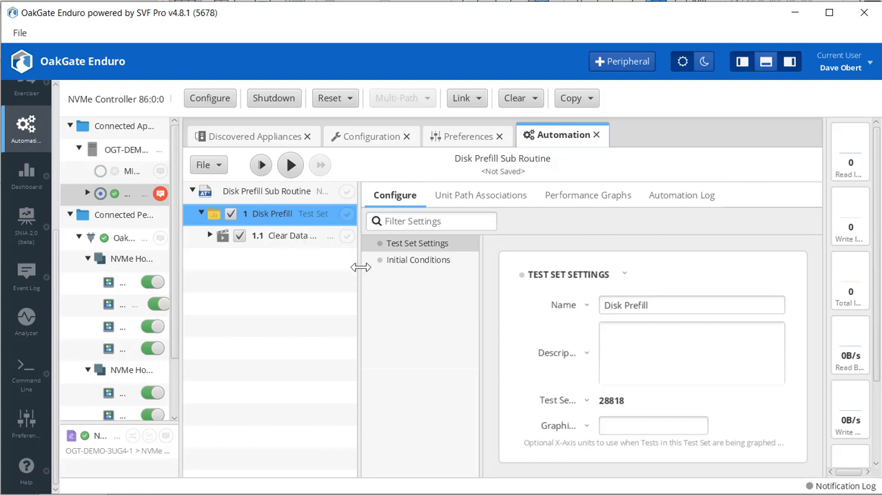
Examine the Clear Data Validation action's settings, resizing the panes to read the full setting labels and category names.
{"action": "left_click_drag", "start_coordinate": [359, 268], "coordinate": [435, 266]}
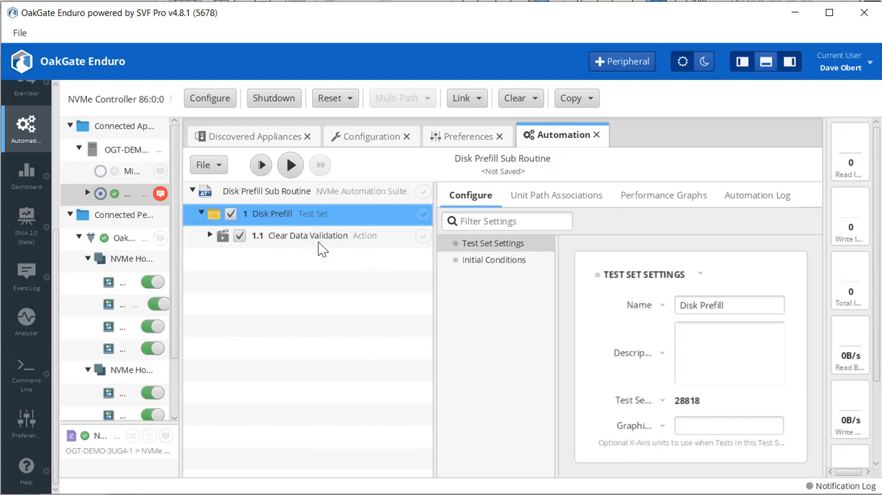
{"action": "left_click", "coordinate": [308, 236]}
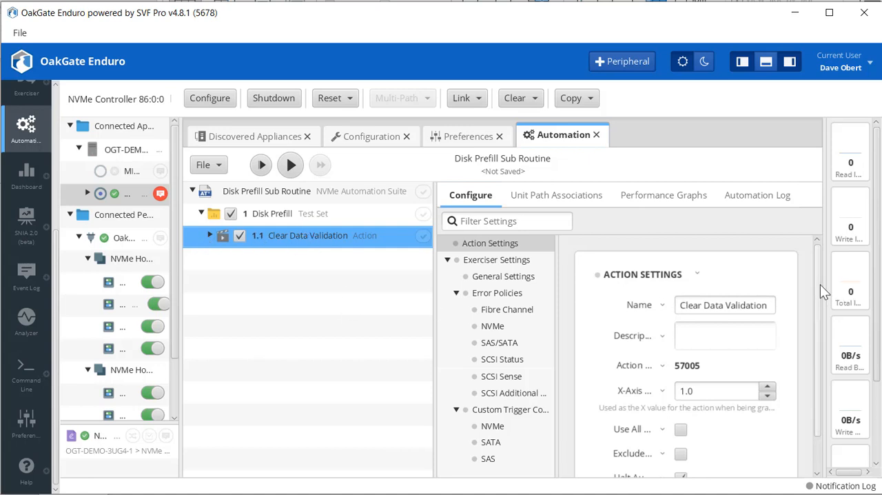
{"action": "left_click_drag", "start_coordinate": [820, 284], "coordinate": [815, 341]}
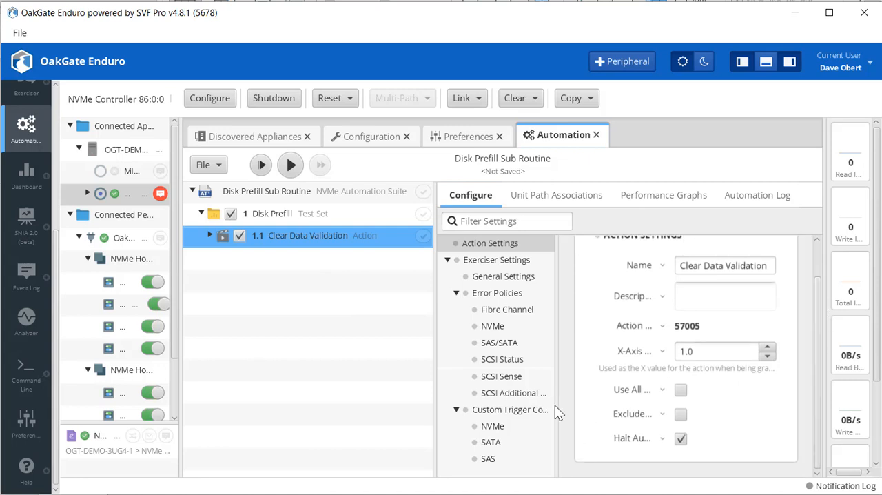
{"action": "left_click_drag", "start_coordinate": [557, 407], "coordinate": [232, 392]}
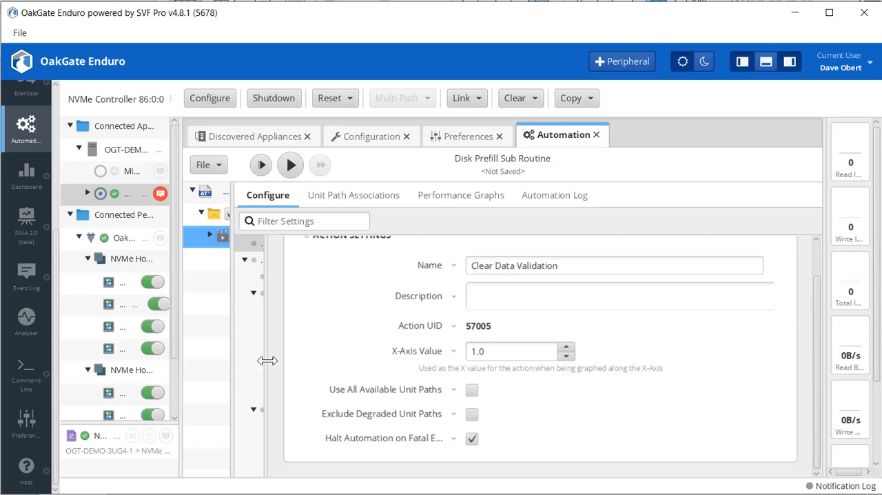
{"action": "left_click_drag", "start_coordinate": [269, 337], "coordinate": [393, 337]}
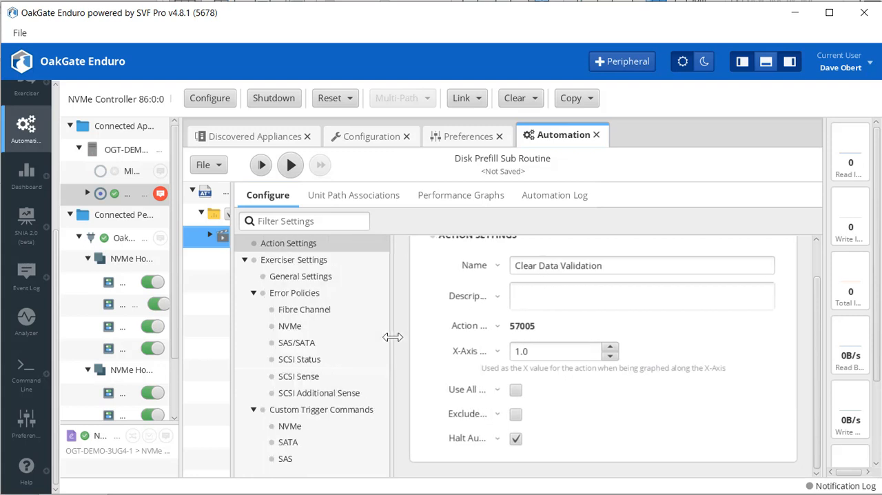
{"action": "left_click_drag", "start_coordinate": [232, 319], "coordinate": [378, 317]}
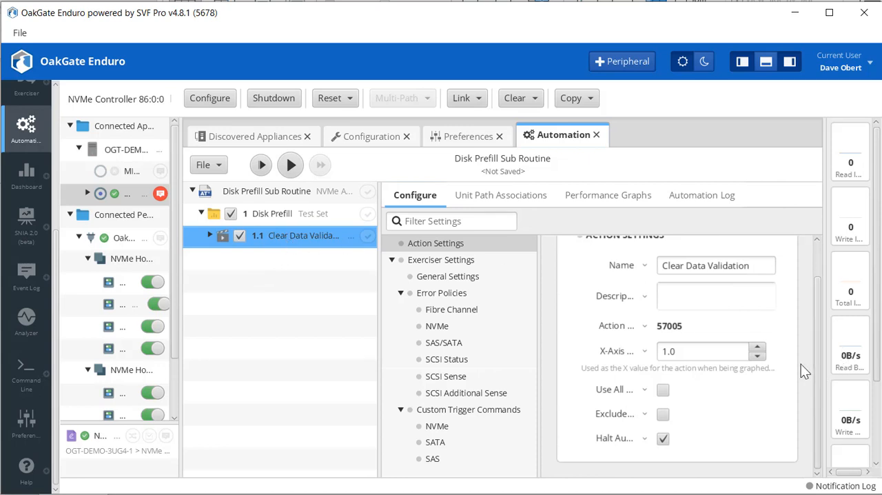
Add the generic Disk Prefill action to the Disk Prefill test set after Clear Data Validation.
{"action": "left_click", "coordinate": [288, 217]}
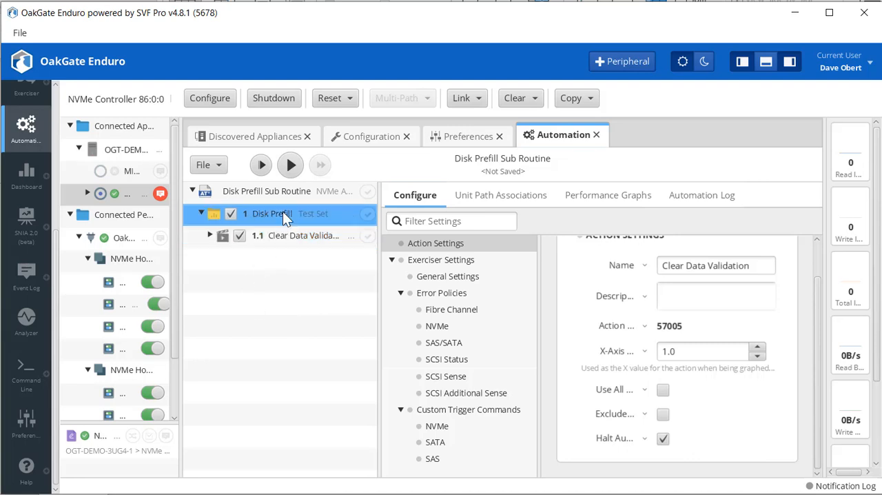
{"action": "right_click", "coordinate": [282, 212]}
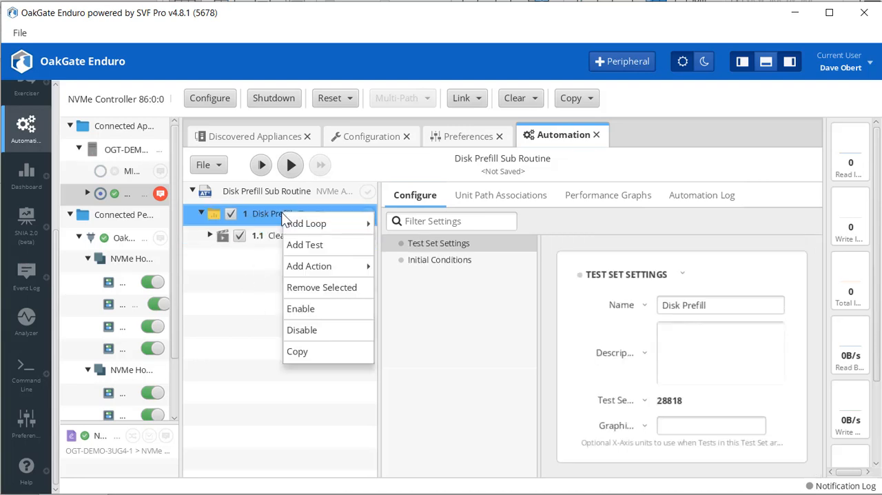
{"action": "mouse_move", "coordinate": [304, 232]}
{"action": "mouse_move", "coordinate": [323, 270]}
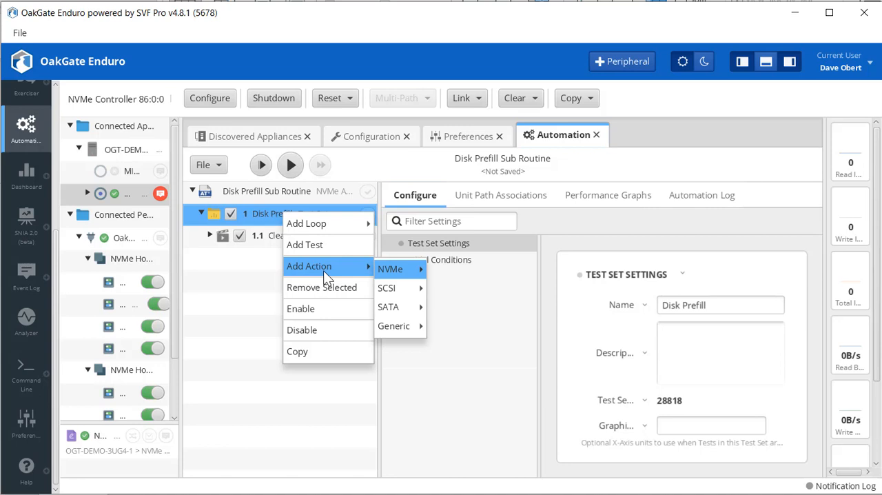
{"action": "mouse_move", "coordinate": [362, 265]}
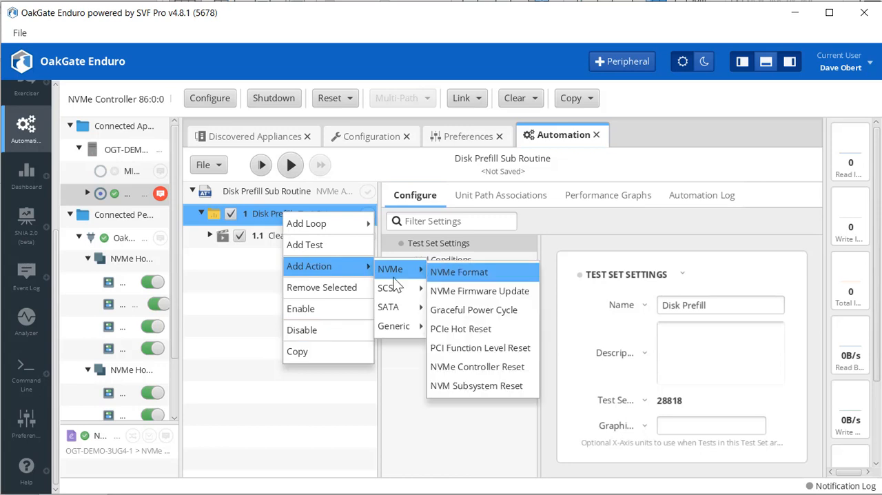
{"action": "mouse_move", "coordinate": [393, 330]}
{"action": "left_click", "coordinate": [452, 365]}
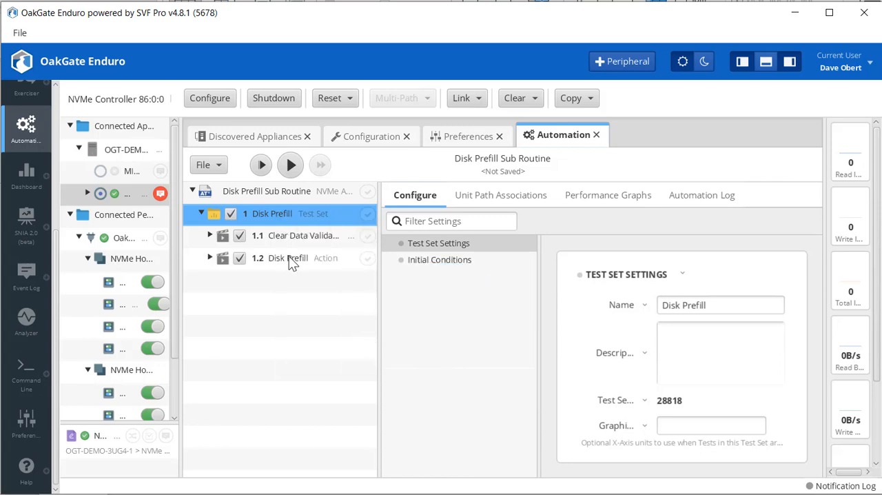
Examine the Disk Prefill action's Disk Prefill Percentage and Max Fill Time settings, widening the settings pane to read their labels.
{"action": "left_click", "coordinate": [289, 258]}
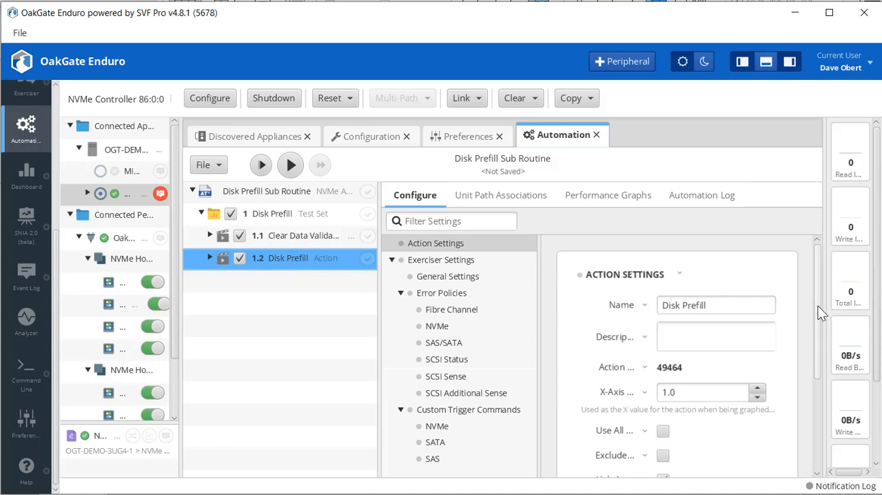
{"action": "left_click_drag", "start_coordinate": [819, 305], "coordinate": [820, 332]}
{"action": "scroll", "coordinate": [820, 333], "scroll_direction": "down", "scroll_amount": 5}
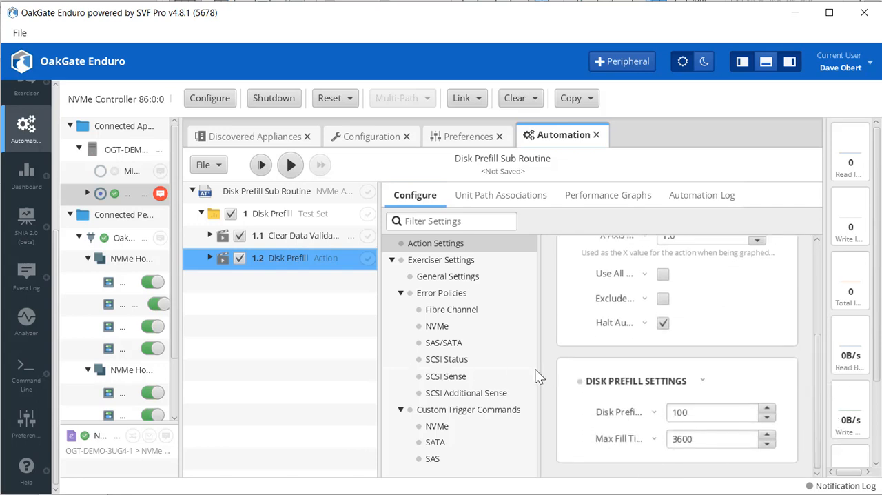
{"action": "left_click_drag", "start_coordinate": [535, 369], "coordinate": [478, 372]}
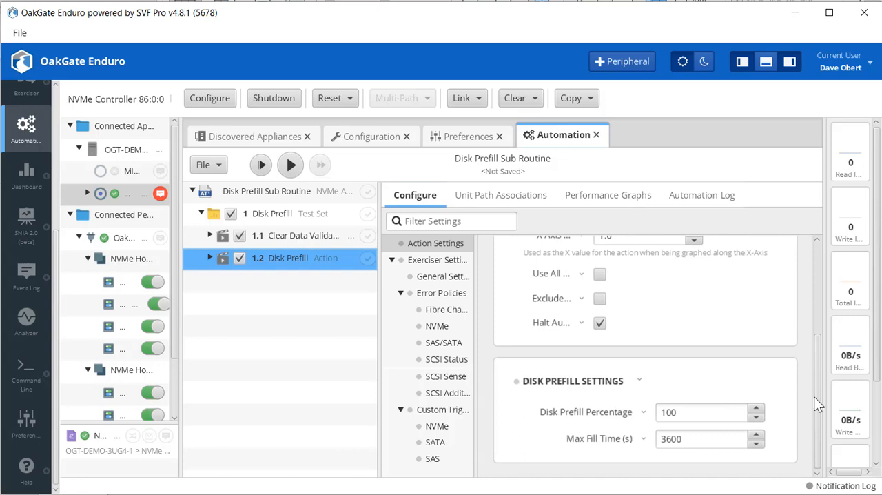
{"action": "left_click_drag", "start_coordinate": [701, 414], "coordinate": [641, 408]}
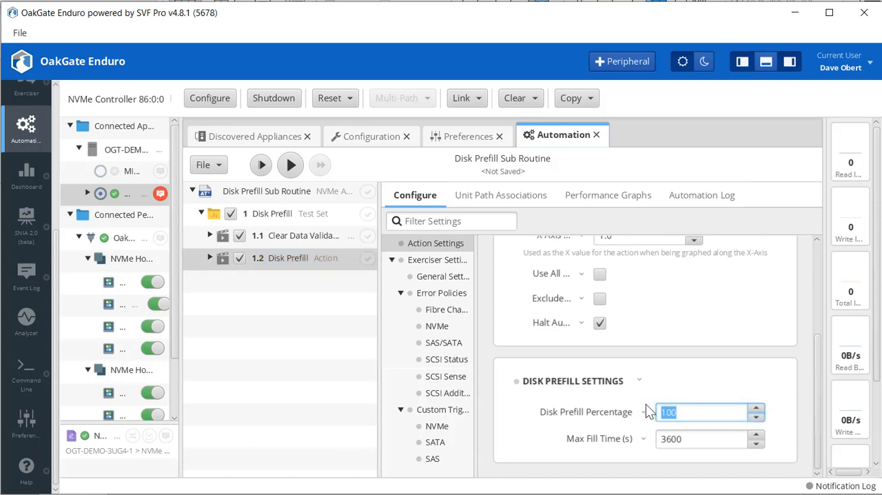
{"action": "left_click", "coordinate": [699, 437]}
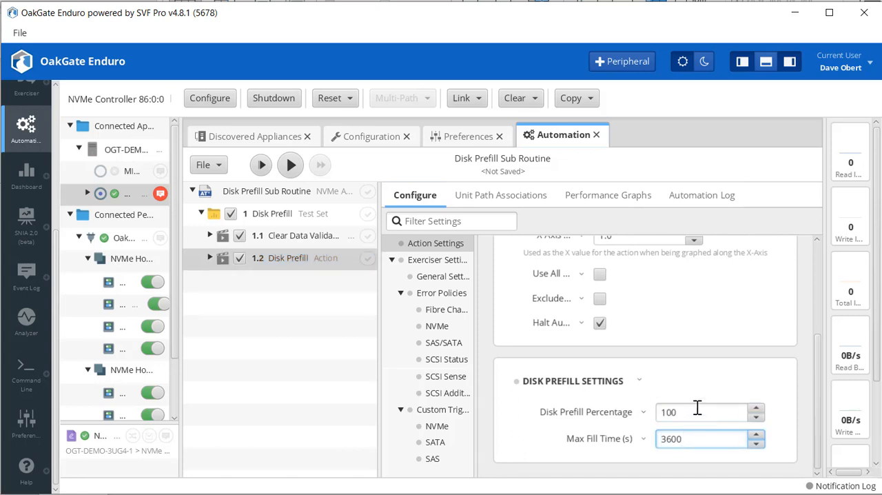
{"action": "left_click_drag", "start_coordinate": [697, 408], "coordinate": [658, 403]}
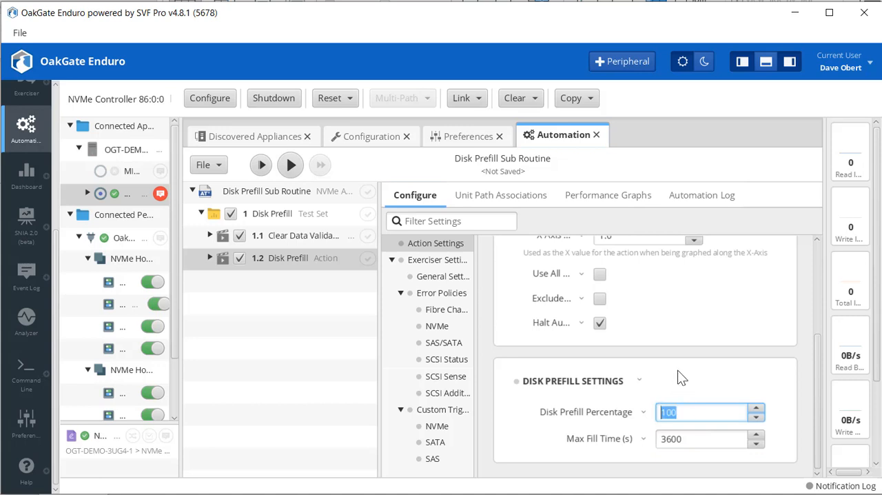
{"action": "left_click_drag", "start_coordinate": [688, 411], "coordinate": [654, 412]}
{"action": "left_click", "coordinate": [698, 440]}
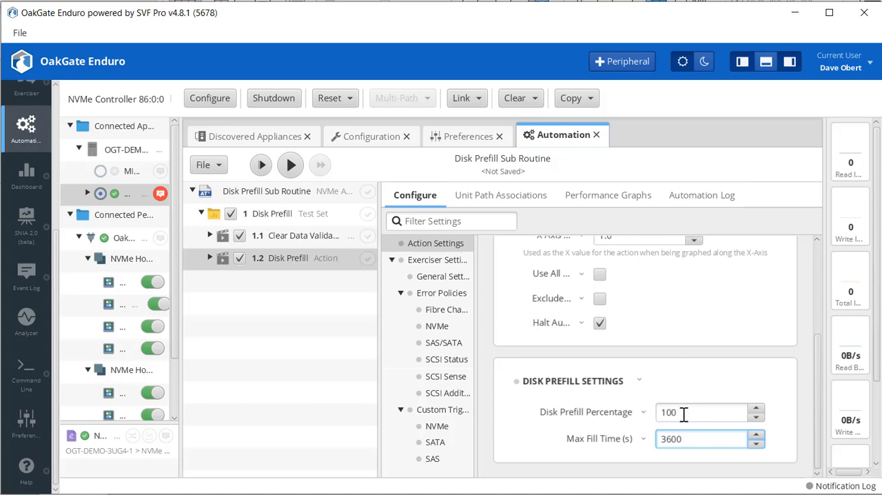
Set the Disk Prefill action's Max Fill Time to 360000000 seconds and open the settings of its Unit Path 0.
{"action": "type", "text": "00000"}
{"action": "left_click", "coordinate": [209, 257]}
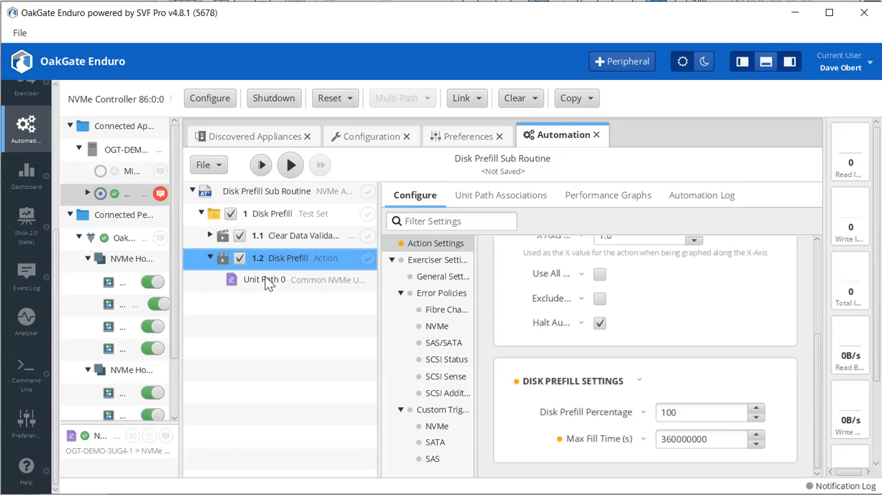
{"action": "left_click", "coordinate": [267, 278]}
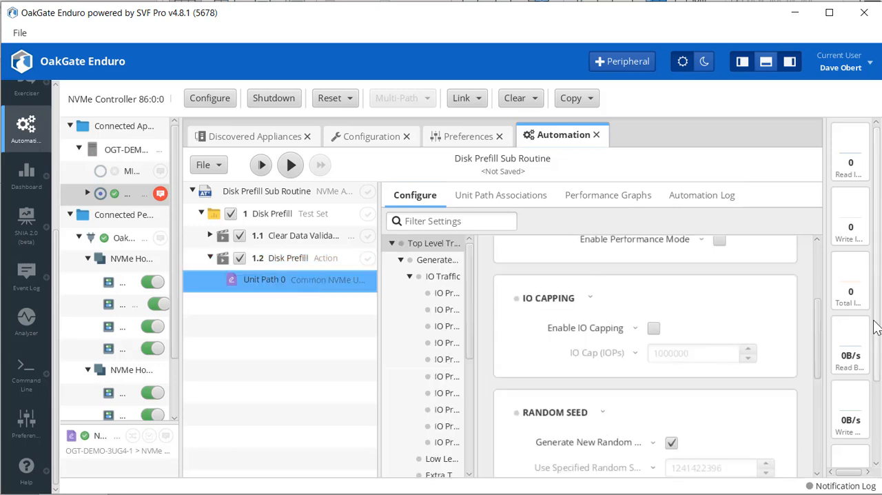
Widen the settings categories enough to read them and set the unit path's Top Level Traffic Queue Depth to 16.
{"action": "left_click", "coordinate": [386, 339]}
{"action": "left_click_drag", "start_coordinate": [377, 341], "coordinate": [292, 342]}
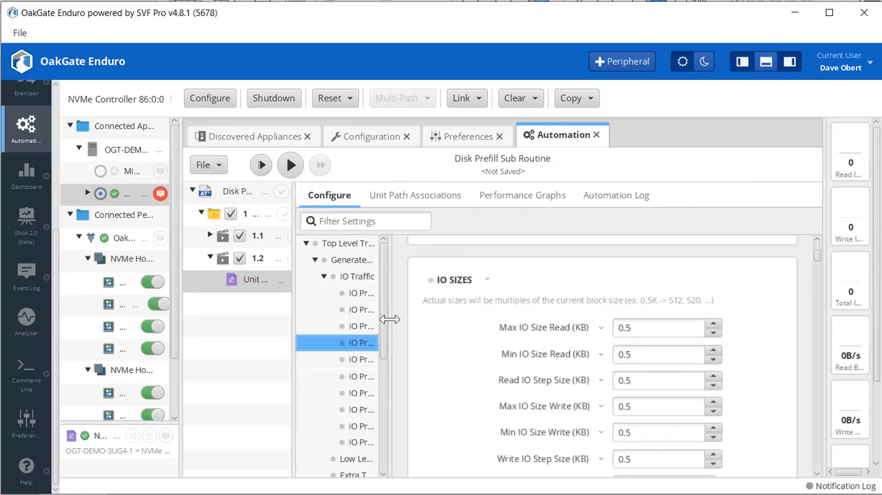
{"action": "left_click_drag", "start_coordinate": [389, 320], "coordinate": [456, 320]}
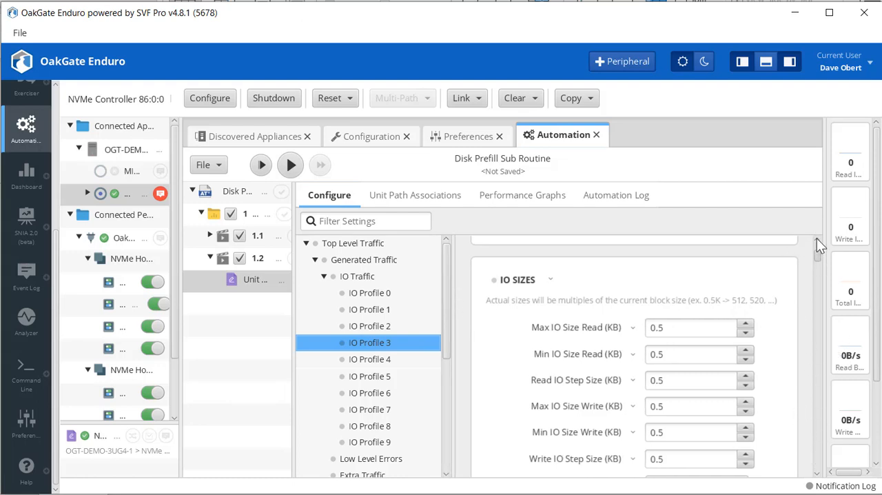
{"action": "left_click_drag", "start_coordinate": [817, 237], "coordinate": [817, 229]}
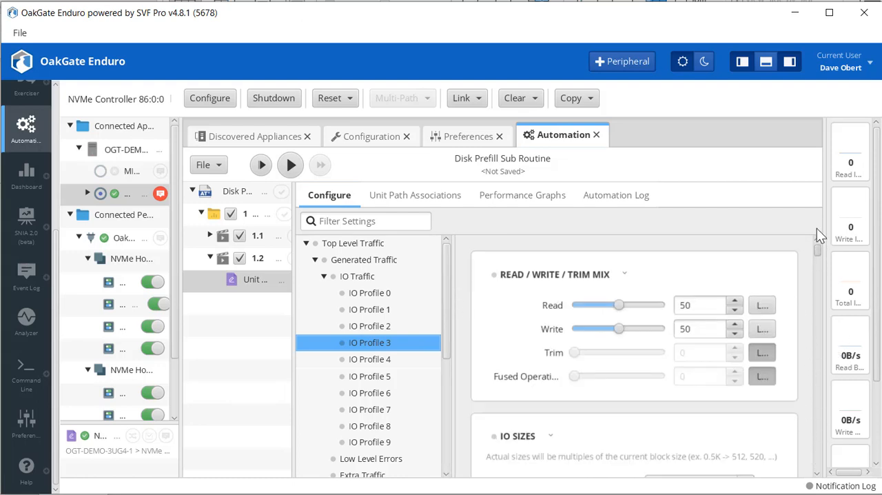
{"action": "left_click", "coordinate": [360, 242]}
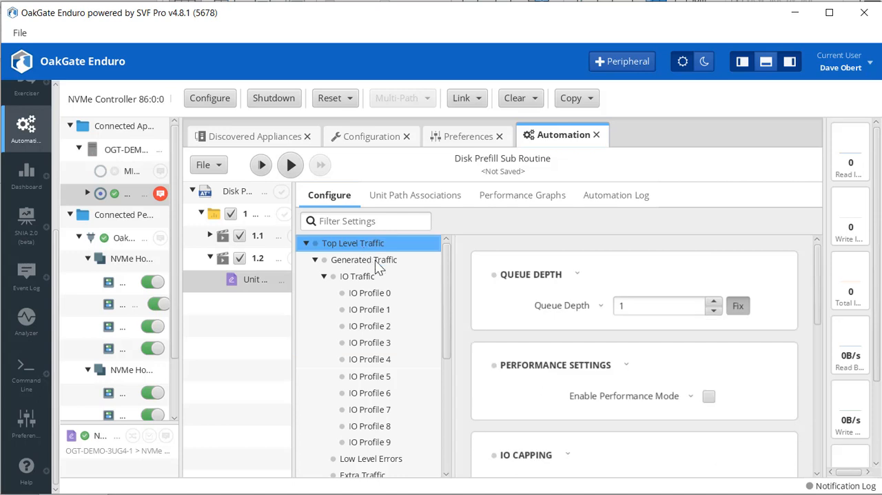
{"action": "left_click", "coordinate": [635, 303]}
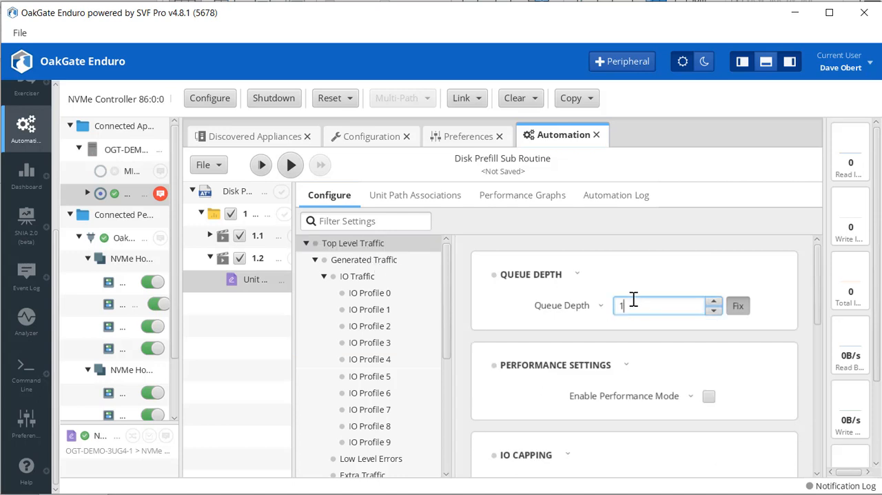
{"action": "type", "text": "6"}
Enable Data Validation and Validate Written Data on Linkup for Top Level Traffic, keeping 1000 as the Number of Last Writes to Validate.
{"action": "left_click_drag", "start_coordinate": [816, 292], "coordinate": [815, 446]}
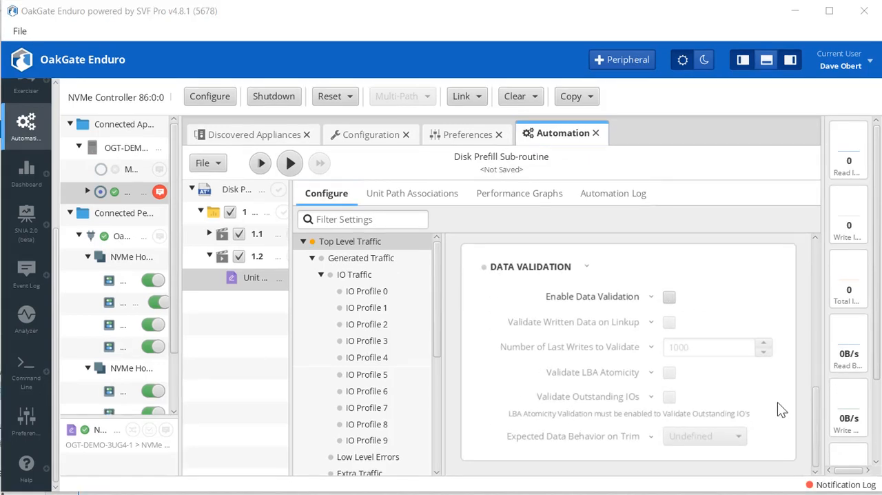
{"action": "left_click", "coordinate": [669, 298]}
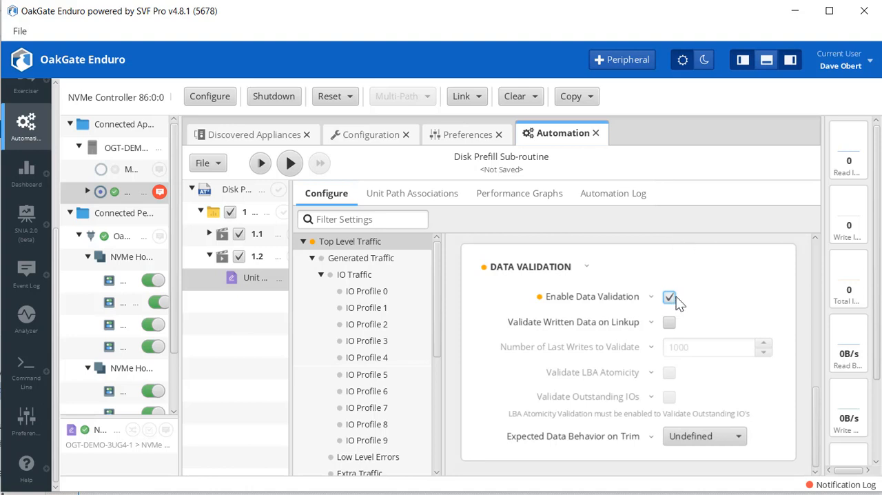
{"action": "left_click", "coordinate": [669, 321]}
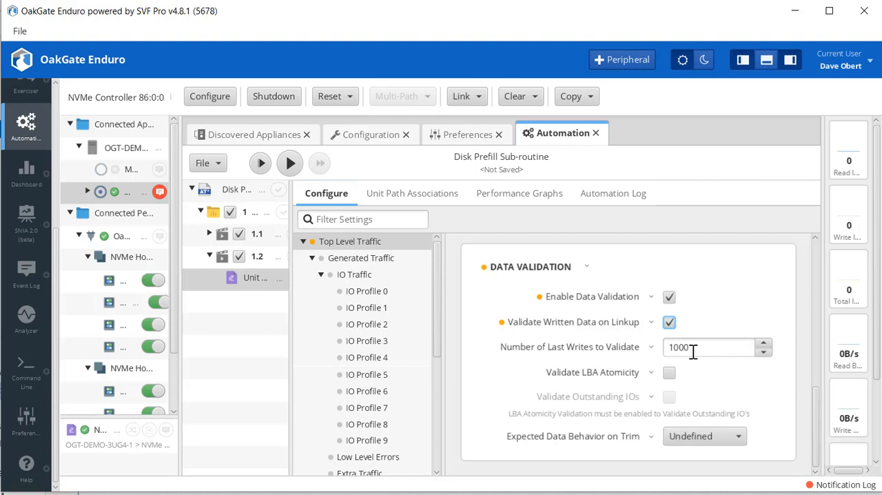
{"action": "left_click_drag", "start_coordinate": [692, 352], "coordinate": [651, 346]}
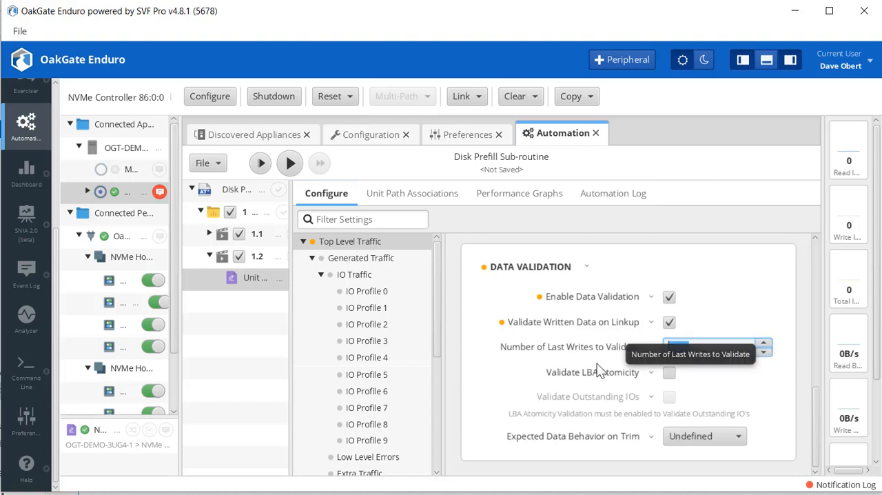
{"action": "left_click", "coordinate": [792, 373]}
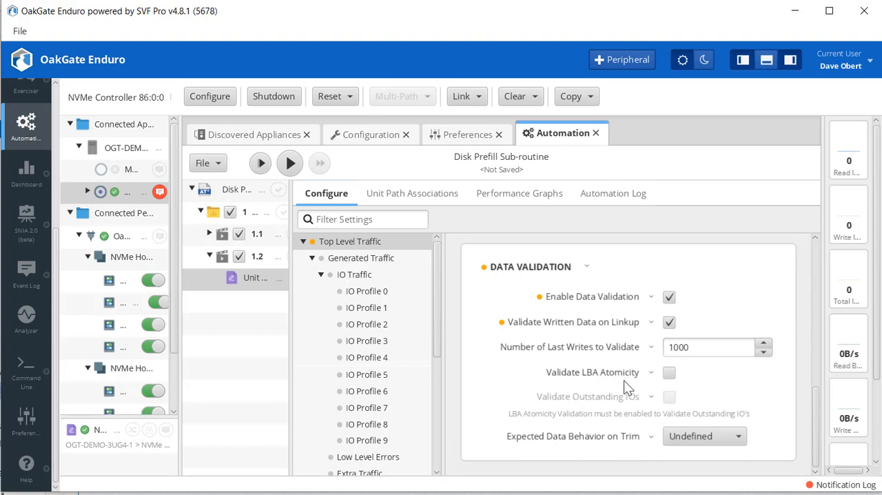
Enable Validate LBA Atomicity and Validate Outstanding IOs, keeping Expected Data Behavior on Trim as Undefined.
{"action": "left_click", "coordinate": [669, 373]}
{"action": "left_click", "coordinate": [669, 396]}
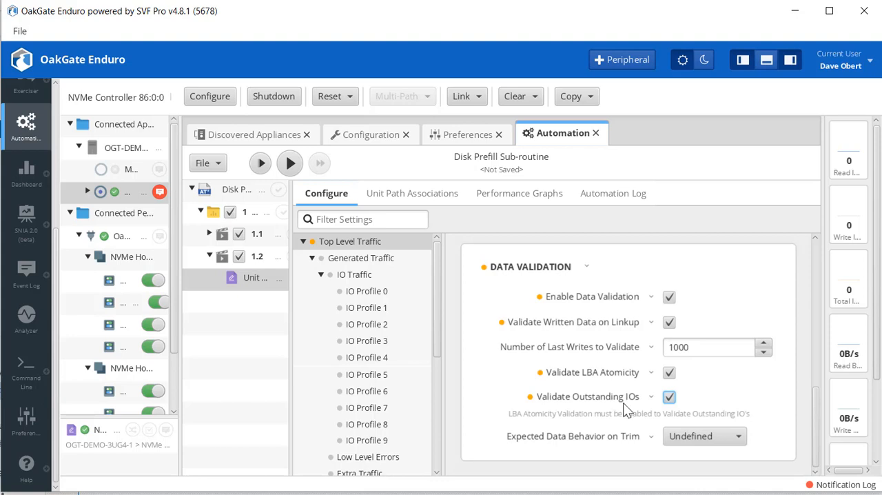
{"action": "left_click", "coordinate": [740, 437]}
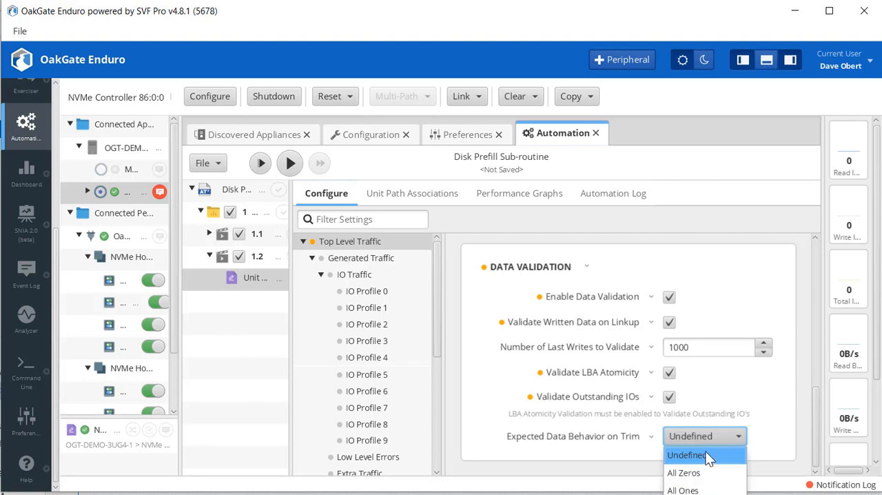
{"action": "left_click", "coordinate": [740, 437]}
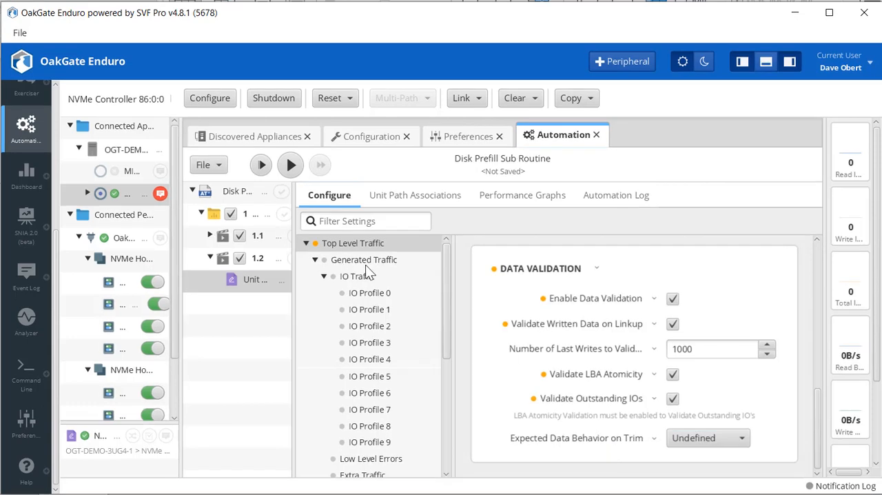
Enable truncating the IO size to fit the LBA range for sequential IO in the Generated Traffic settings.
{"action": "left_click", "coordinate": [366, 261]}
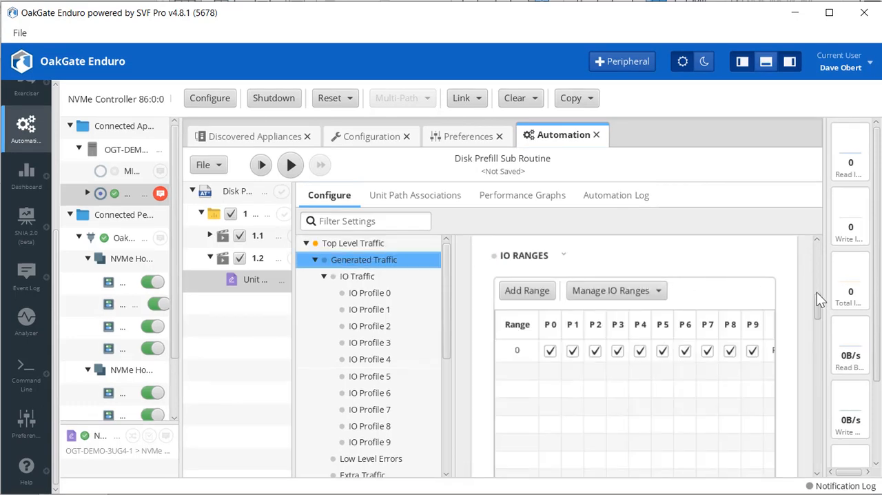
{"action": "left_click_drag", "start_coordinate": [816, 297], "coordinate": [812, 389]}
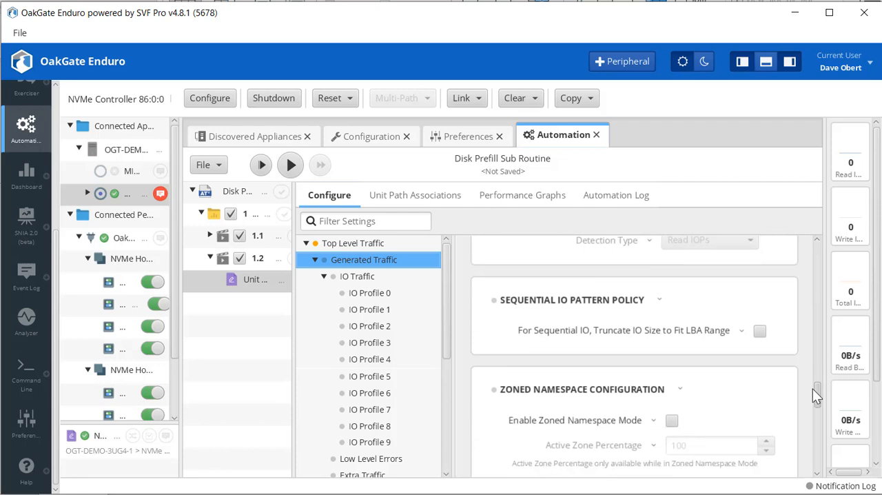
{"action": "left_click", "coordinate": [760, 333]}
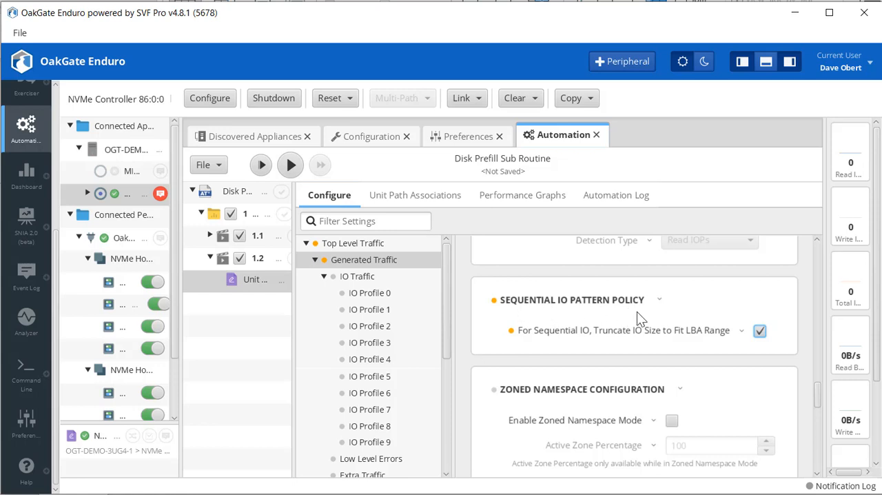
Set the Write share of IO Profile 0's Read / Write / Trim Mix to 100 and lock it.
{"action": "left_click", "coordinate": [371, 293]}
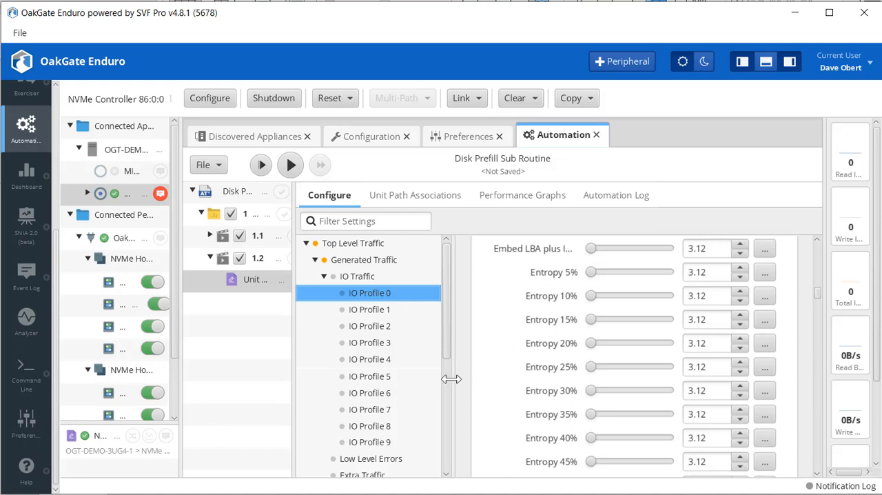
{"action": "left_click_drag", "start_coordinate": [451, 378], "coordinate": [318, 391]}
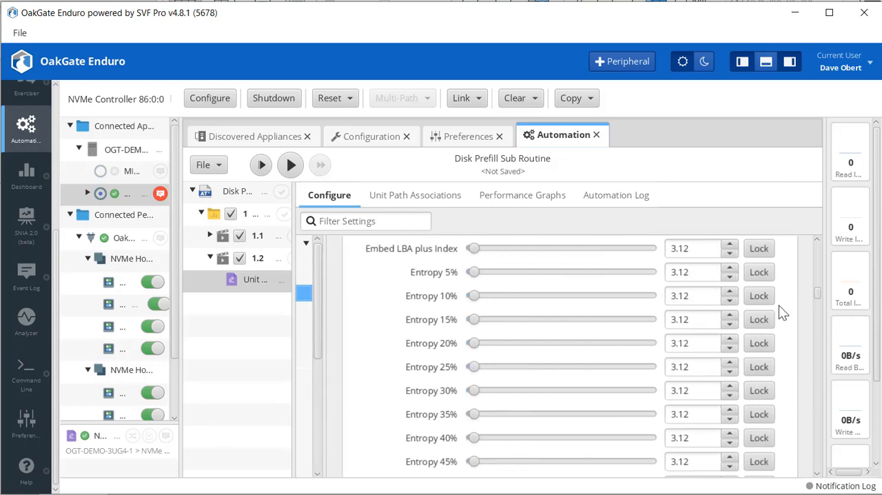
{"action": "left_click_drag", "start_coordinate": [817, 292], "coordinate": [818, 216]}
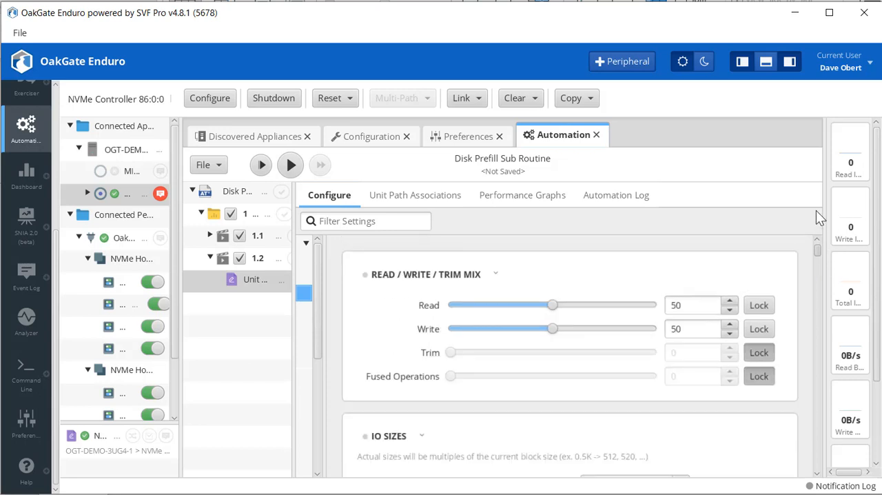
{"action": "left_click_drag", "start_coordinate": [559, 333], "coordinate": [718, 321]}
{"action": "left_click", "coordinate": [760, 329]}
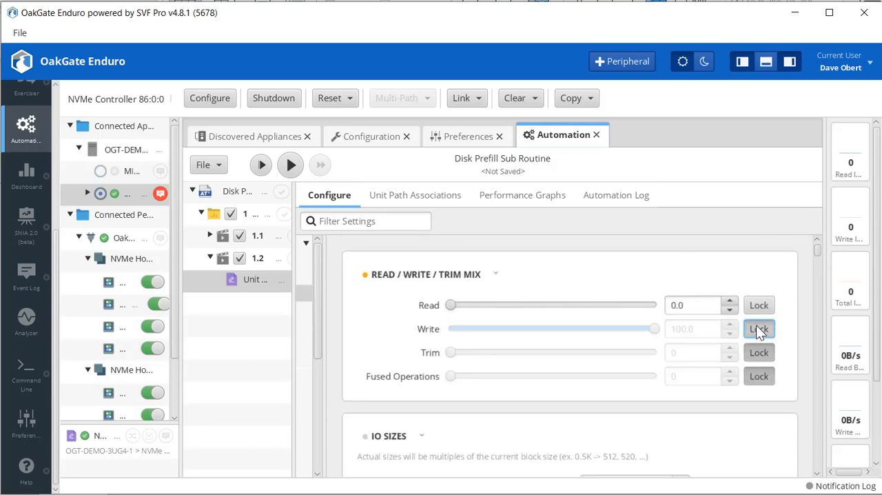
Set IO Profile 0's Max IO Size Write, Min IO Size Write and Write IO Step Size to 128 KB.
{"action": "scroll", "coordinate": [820, 474], "scroll_direction": "down", "scroll_amount": 5}
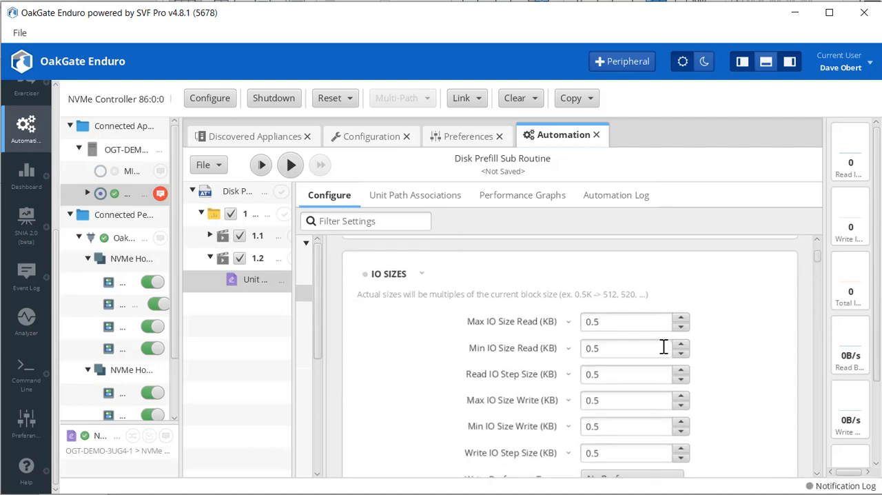
{"action": "double_click", "coordinate": [612, 400]}
{"action": "type", "text": "128"}
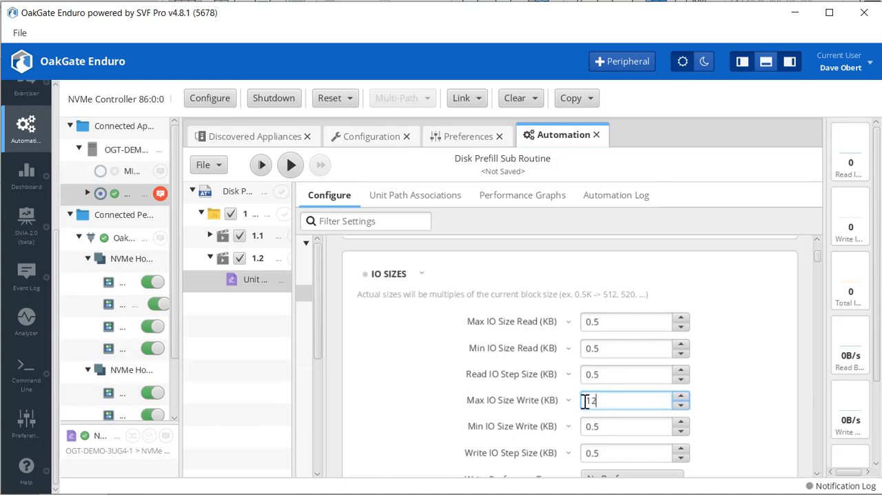
{"action": "double_click", "coordinate": [612, 427]}
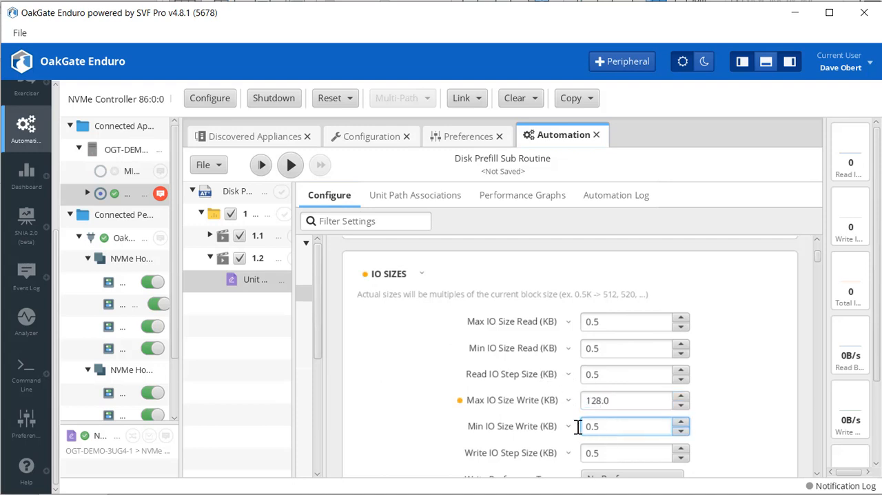
{"action": "type", "text": "128"}
{"action": "left_click", "coordinate": [757, 410]}
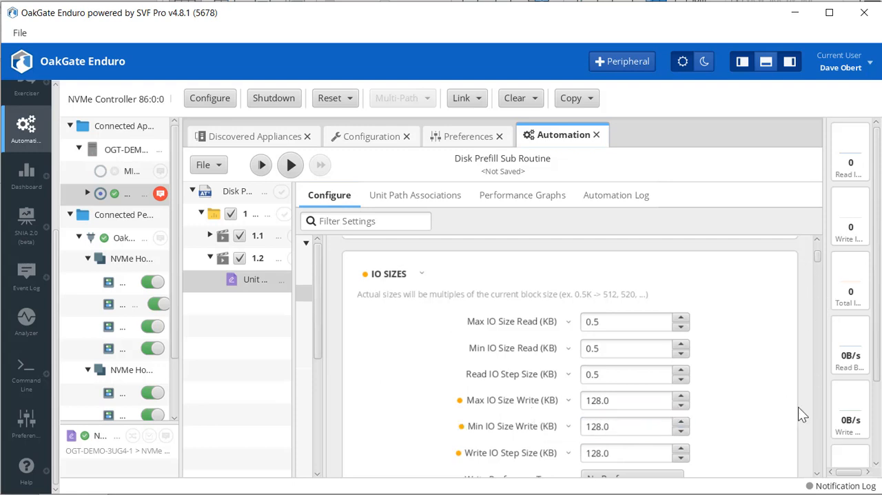
Lock the Sequential IO Pattern at 100 in IO Profile 0's IO Traffic Pattern Mix.
{"action": "left_click", "coordinate": [817, 474]}
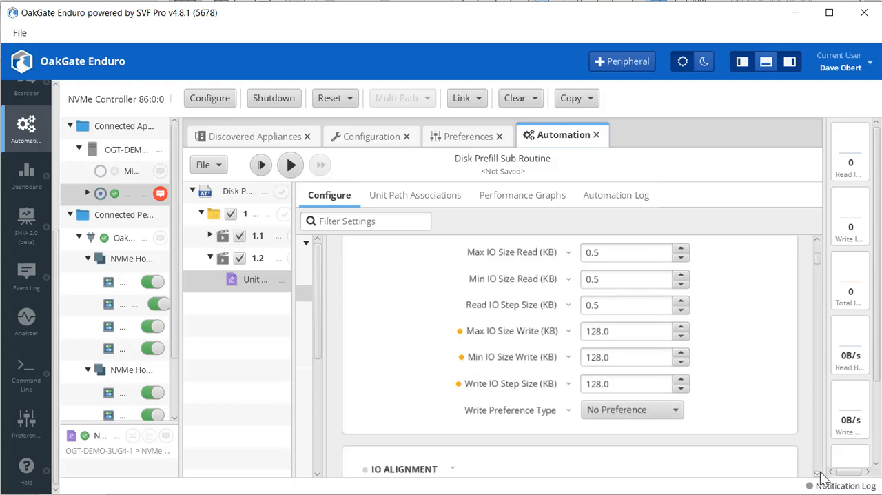
{"action": "scroll", "coordinate": [817, 474], "scroll_direction": "down", "scroll_amount": 8}
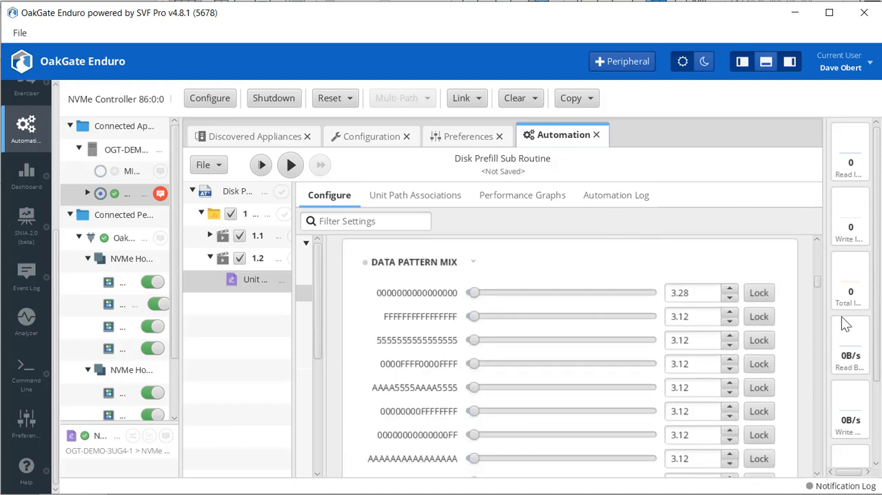
{"action": "left_click", "coordinate": [819, 242]}
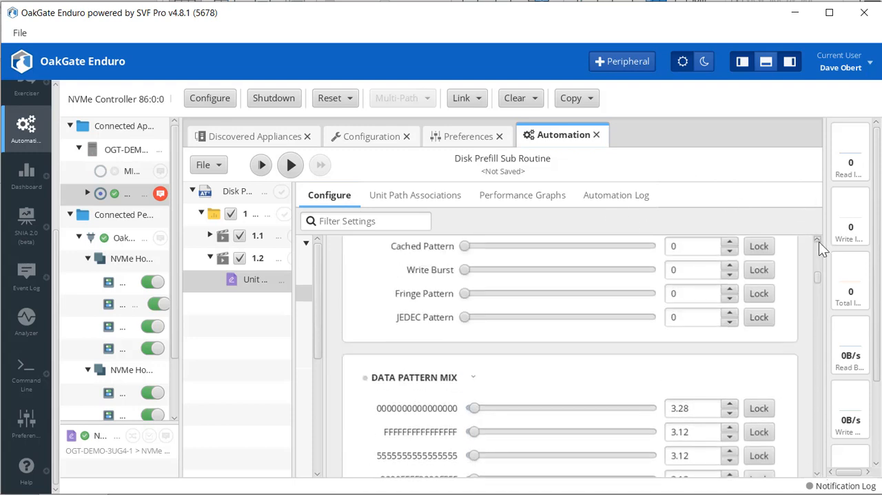
{"action": "left_click", "coordinate": [819, 241]}
{"action": "left_click", "coordinate": [819, 241]}
{"action": "left_click", "coordinate": [818, 242]}
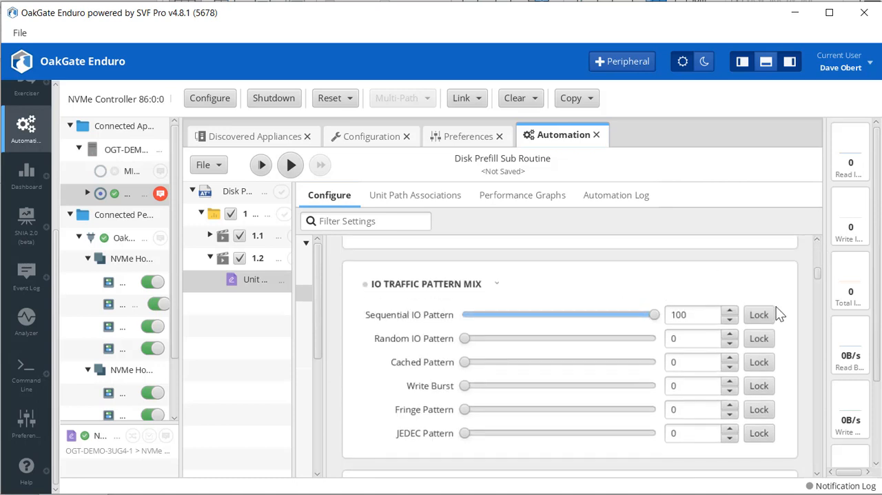
{"action": "left_click", "coordinate": [761, 313]}
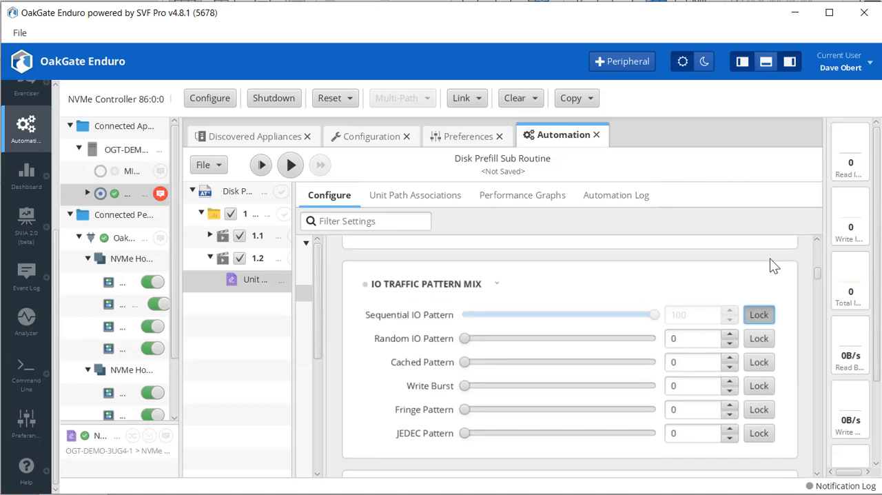
Set Embed LBA plus Index to 100 in IO Profile 0's Data Pattern Mix and lock it.
{"action": "left_click", "coordinate": [818, 473]}
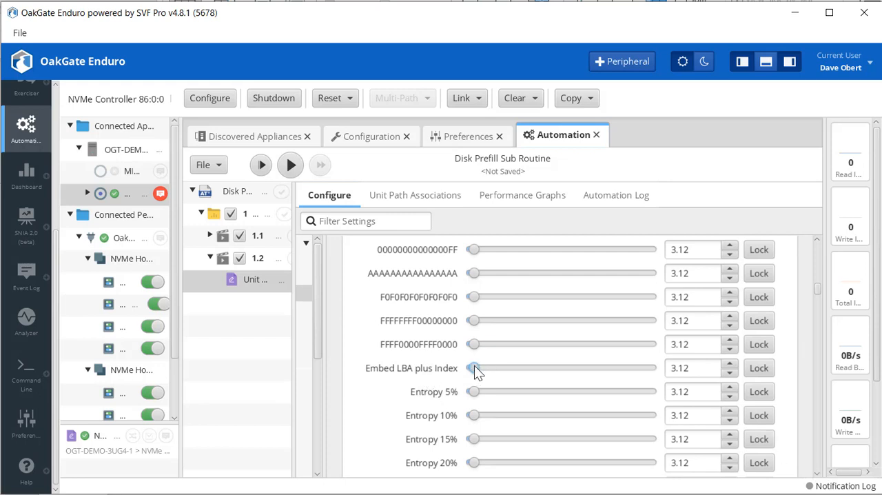
{"action": "left_click_drag", "start_coordinate": [474, 367], "coordinate": [667, 369]}
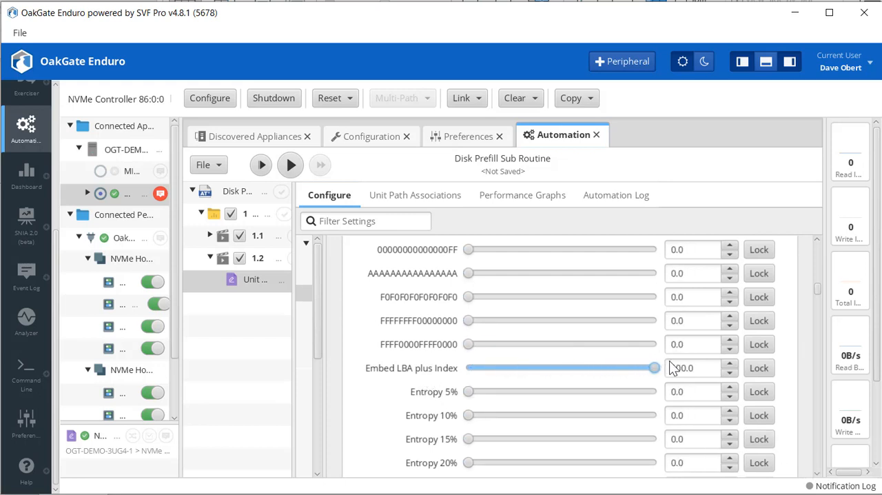
{"action": "left_click", "coordinate": [759, 368]}
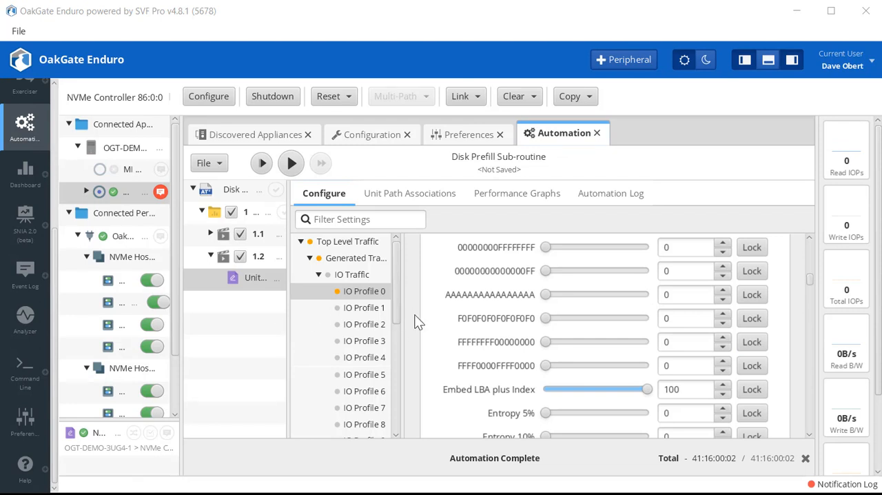
Widen the settings category pane and the automation tree to read the full profile, action and unit path names.
{"action": "left_click_drag", "start_coordinate": [404, 314], "coordinate": [443, 314]}
{"action": "left_click_drag", "start_coordinate": [288, 320], "coordinate": [353, 317]}
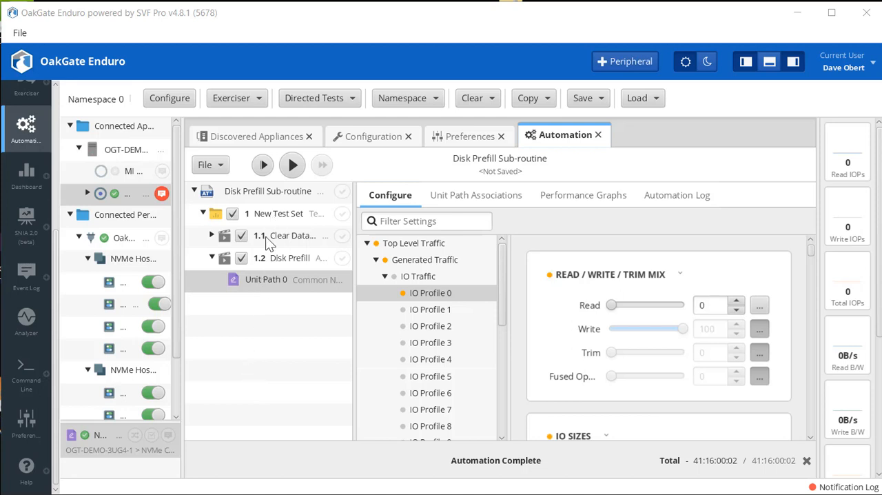
Convert the Disk Prefill Sub-routine automation suite to the NVMe protocol and accept the possible loss of custom configuration.
{"action": "left_click", "coordinate": [223, 166]}
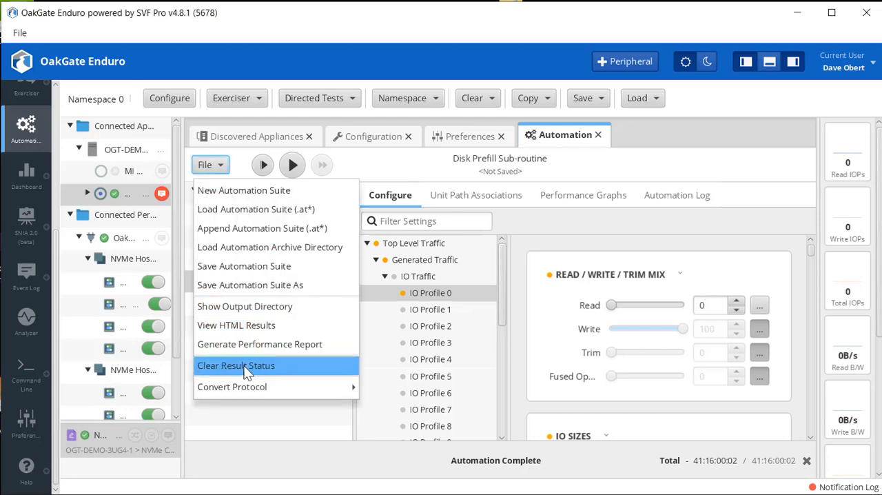
{"action": "mouse_move", "coordinate": [240, 391]}
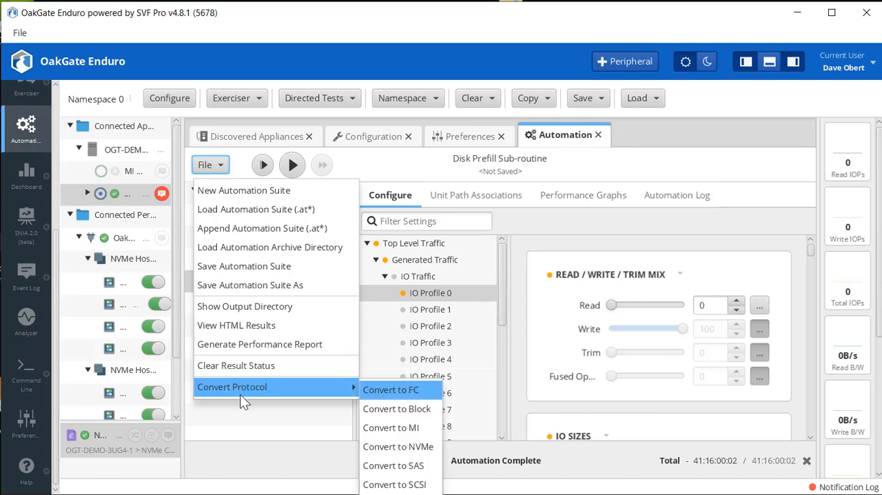
{"action": "left_click", "coordinate": [414, 445]}
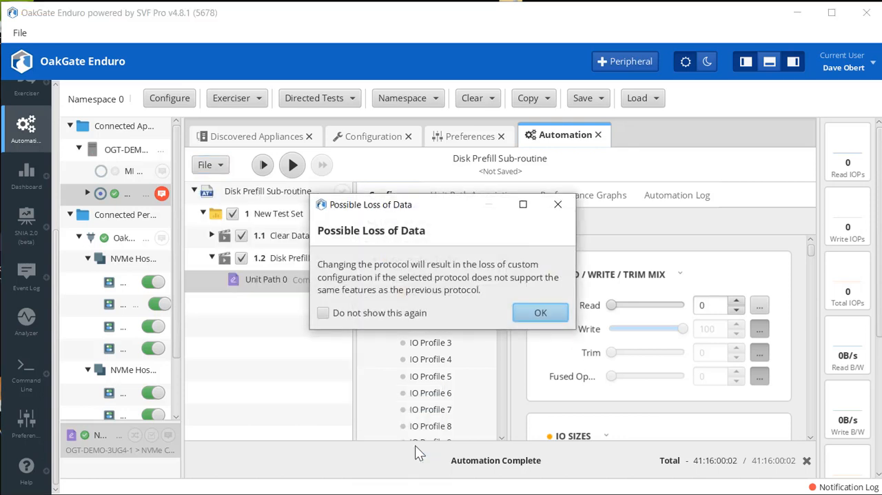
{"action": "left_click", "coordinate": [541, 314]}
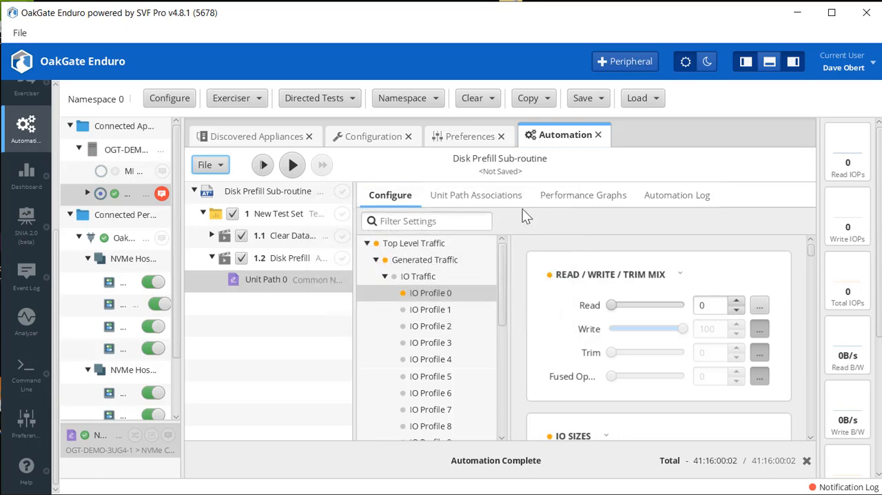
Associate the NVMe target's Namespace 0 with Unit Path 0 and return to the unit path's configuration.
{"action": "left_click", "coordinate": [496, 196]}
{"action": "left_click_drag", "start_coordinate": [96, 441], "coordinate": [449, 274]}
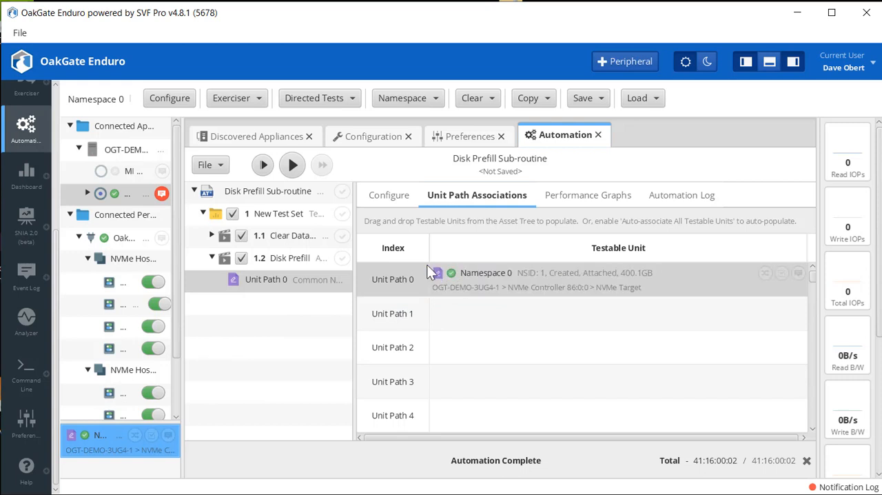
{"action": "left_click", "coordinate": [390, 197]}
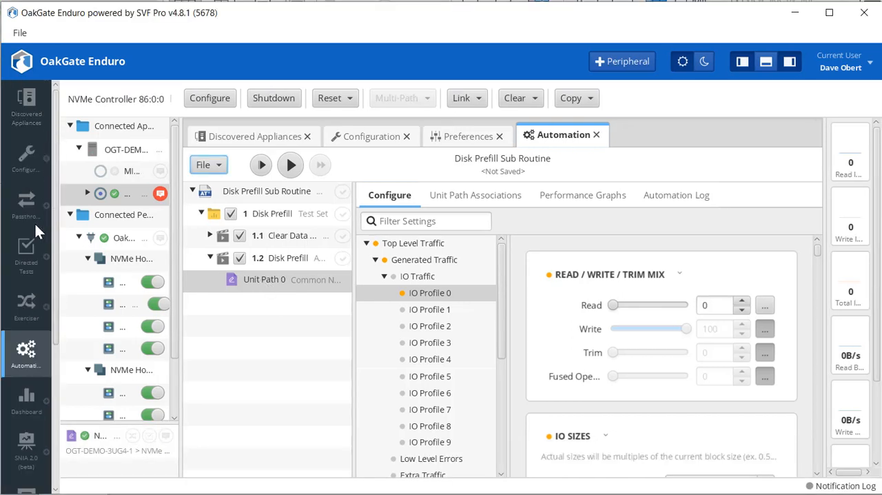
In Namespace 0's Exerciser settings, enable Data Validation, Validate Written Data on Linkup and Validate LBA Atomicity.
{"action": "left_click", "coordinate": [24, 303]}
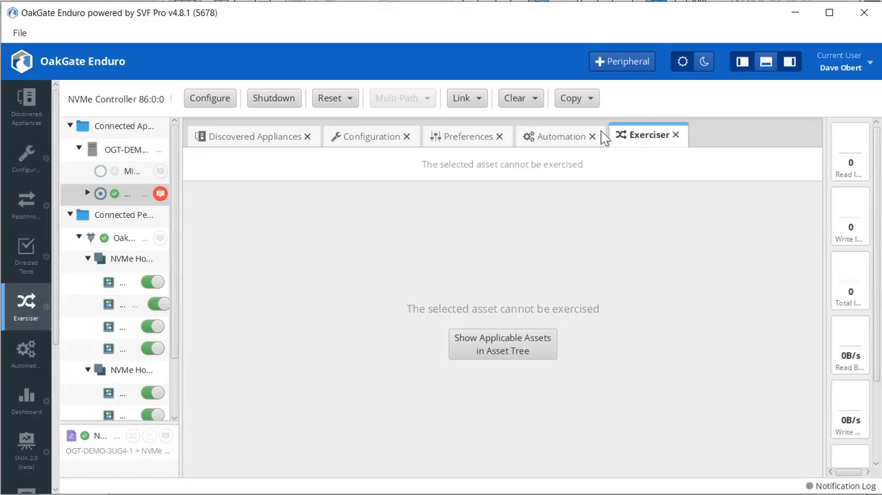
{"action": "left_click", "coordinate": [99, 452]}
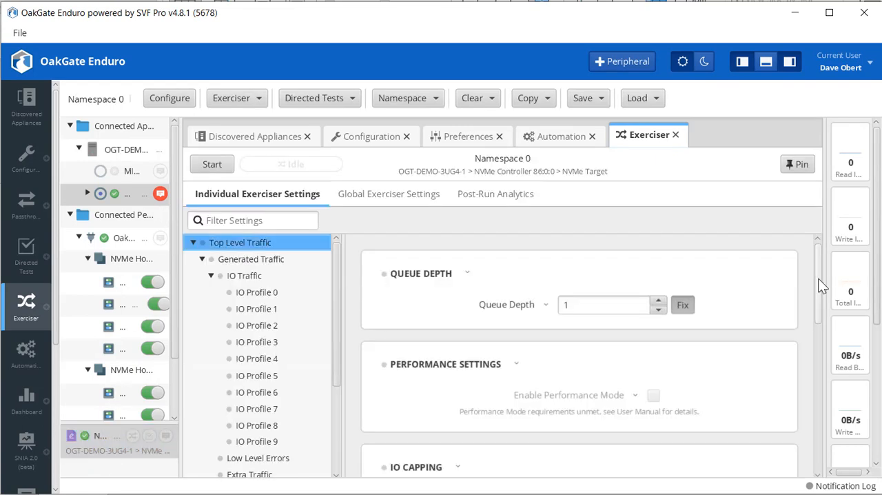
{"action": "left_click_drag", "start_coordinate": [818, 278], "coordinate": [797, 437]}
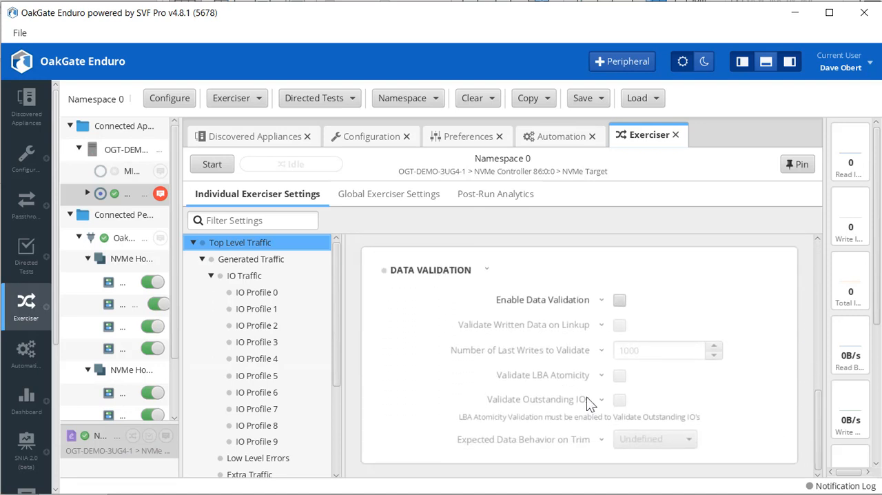
{"action": "left_click", "coordinate": [620, 301]}
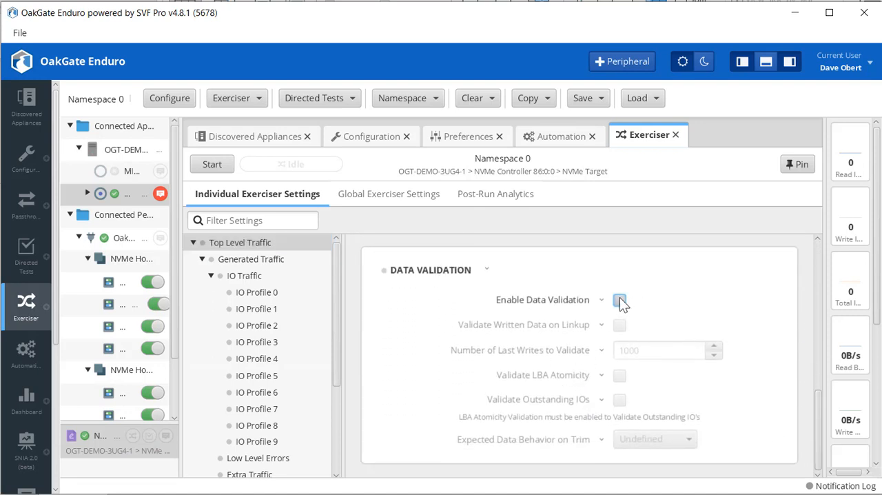
{"action": "left_click", "coordinate": [619, 325]}
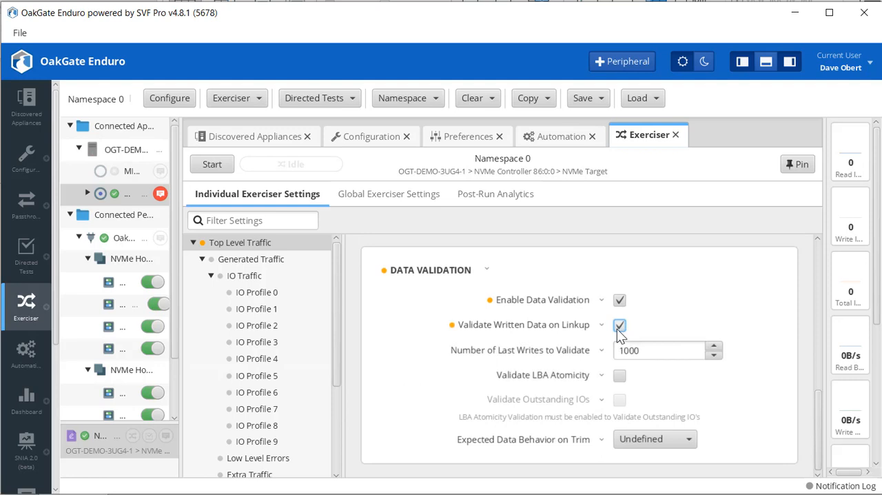
{"action": "left_click", "coordinate": [619, 377]}
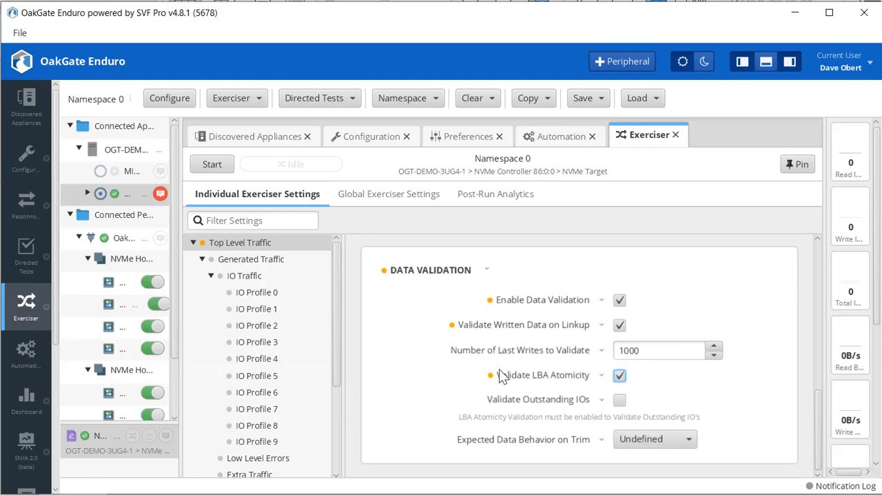
Check the Disk Prefill action's Data Validation settings and enable Validate Outstanding IOs in Namespace 0's Exerciser to match.
{"action": "left_click", "coordinate": [546, 139]}
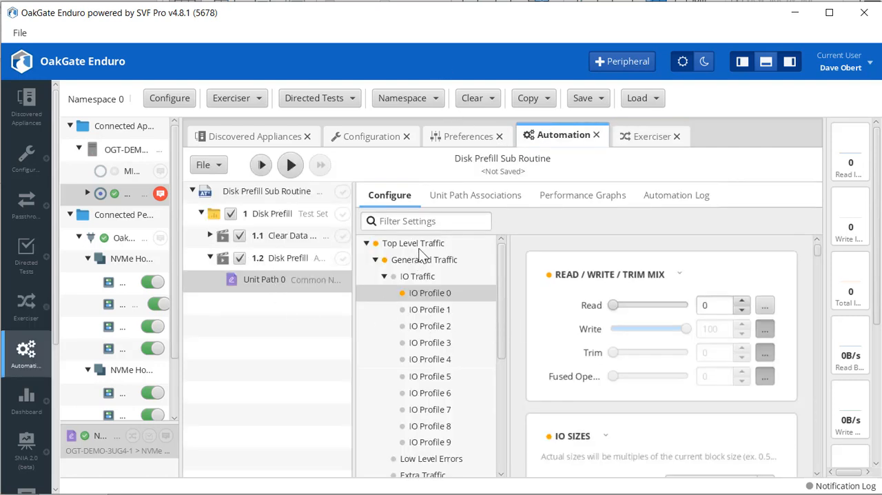
{"action": "left_click", "coordinate": [420, 243]}
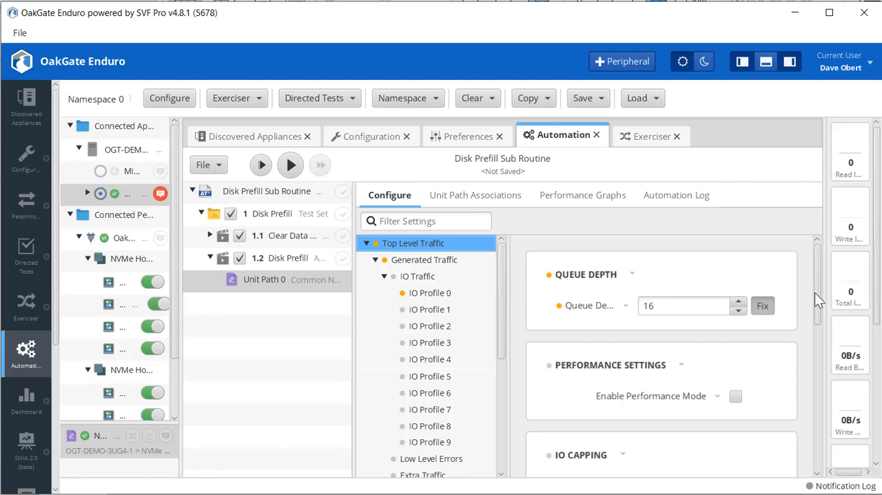
{"action": "left_click_drag", "start_coordinate": [815, 292], "coordinate": [792, 443]}
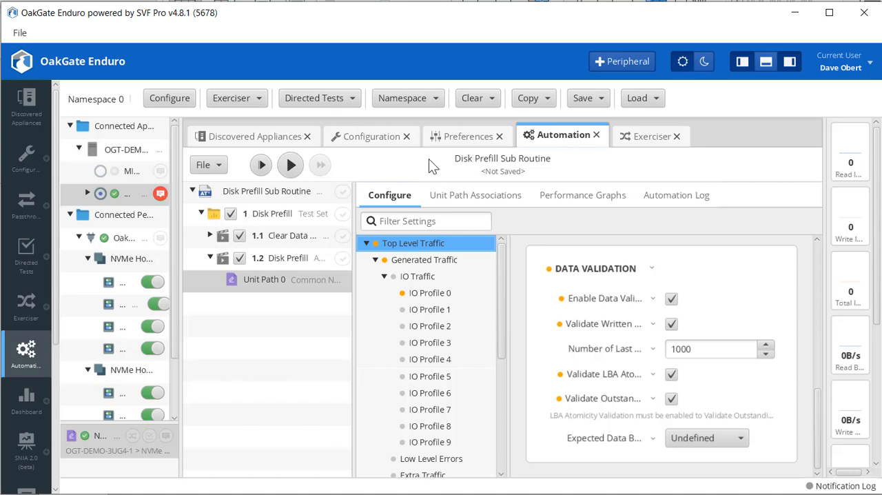
{"action": "left_click", "coordinate": [624, 137]}
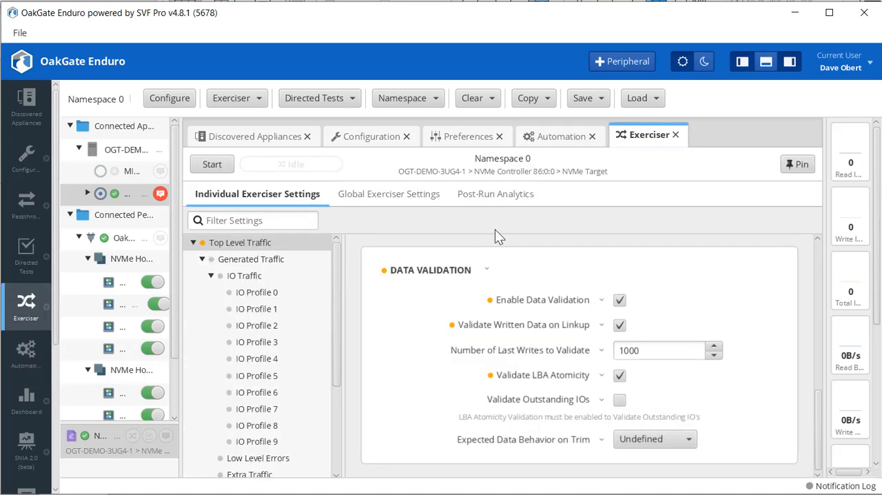
{"action": "left_click", "coordinate": [620, 401]}
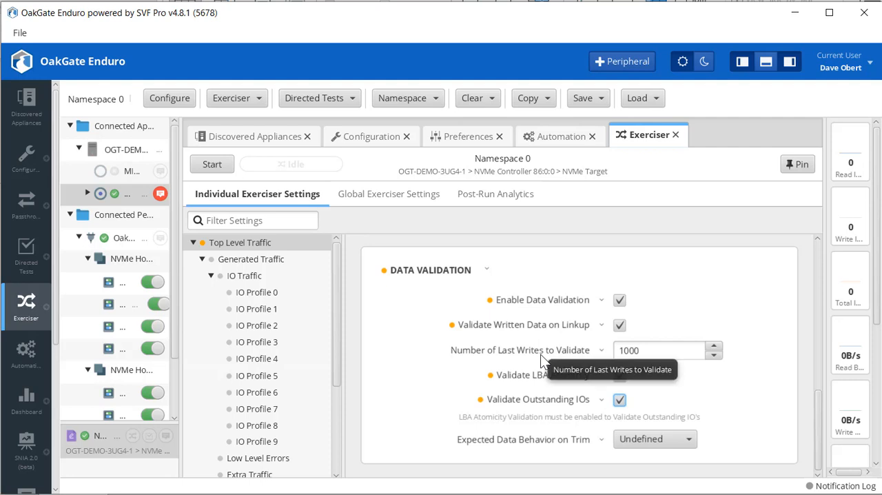
Enable Power Cycle under Timed Peripheral Control in Namespace 0's Exerciser settings.
{"action": "left_click_drag", "start_coordinate": [339, 312], "coordinate": [344, 399]}
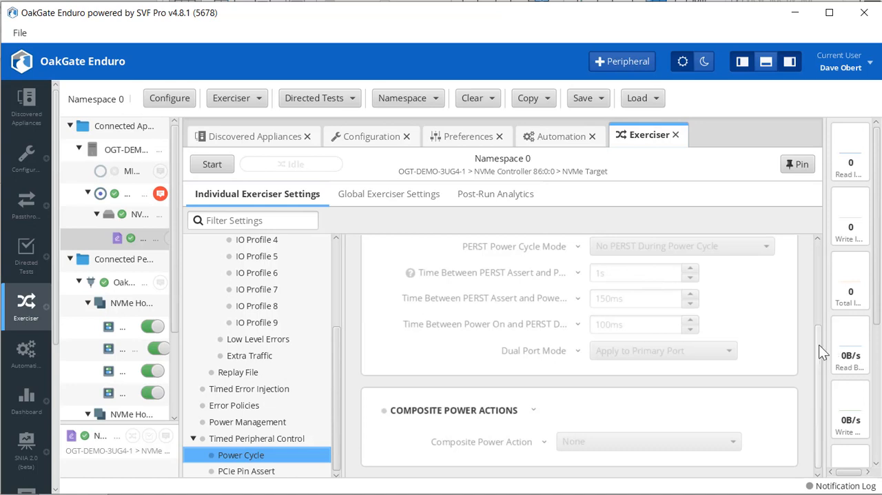
{"action": "left_click_drag", "start_coordinate": [819, 344], "coordinate": [811, 242]}
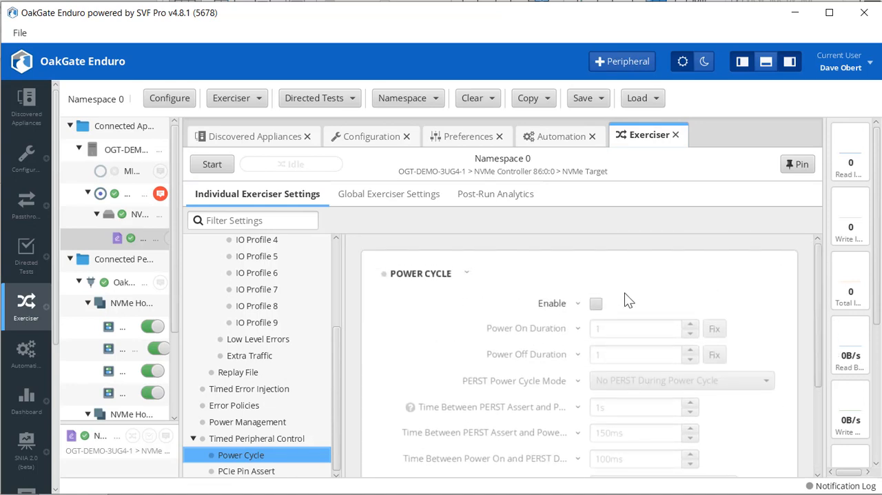
{"action": "left_click", "coordinate": [596, 304]}
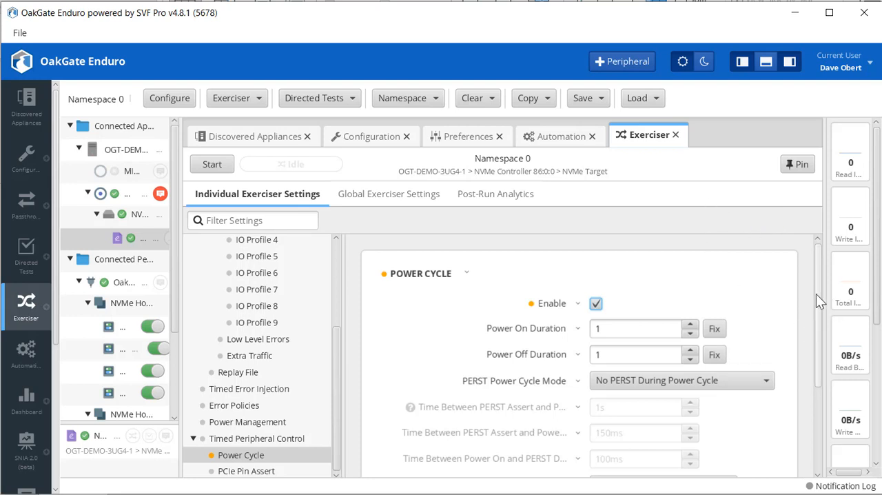
Set the power cycle's Power On Duration to 55 and Power Off Duration to 10, making both fixed.
{"action": "mouse_move", "coordinate": [817, 295]}
{"action": "left_mouse_down"}
{"action": "mouse_move", "coordinate": [821, 325]}
{"action": "mouse_move", "coordinate": [812, 309]}
{"action": "left_mouse_up"}
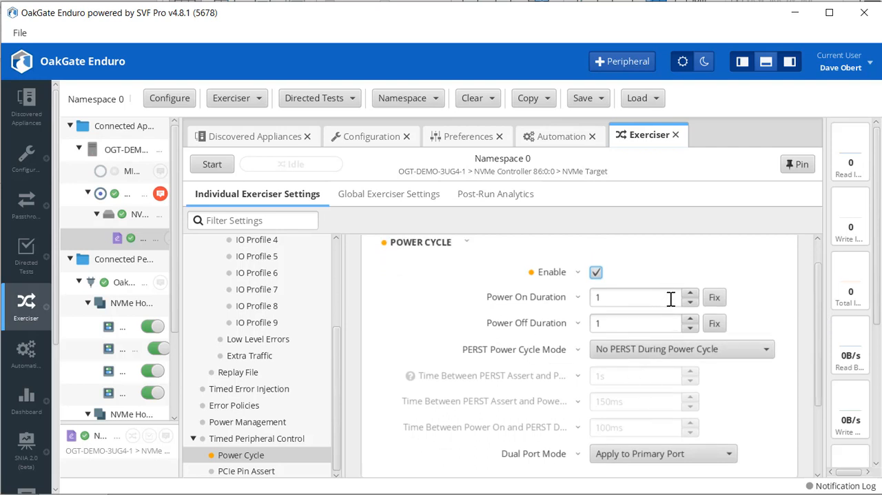
{"action": "left_click", "coordinate": [633, 297]}
{"action": "left_click_drag", "start_coordinate": [633, 297], "coordinate": [596, 297]}
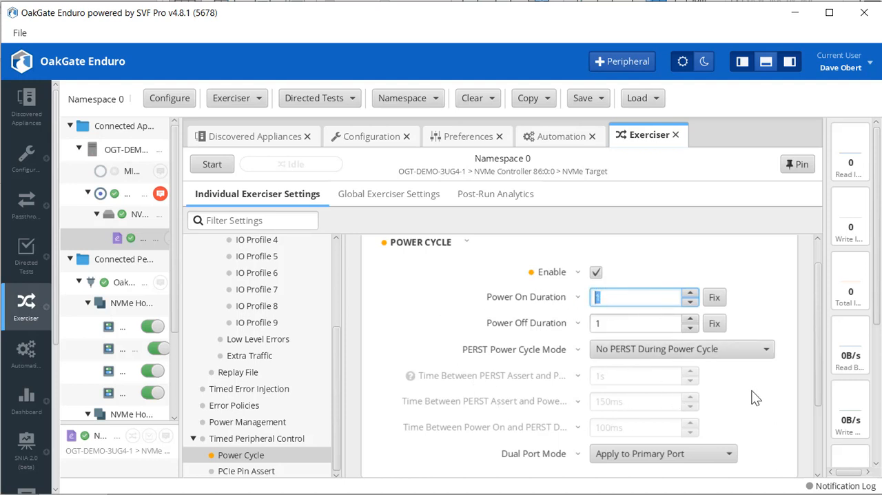
{"action": "type", "text": "55"}
{"action": "left_click", "coordinate": [716, 296]}
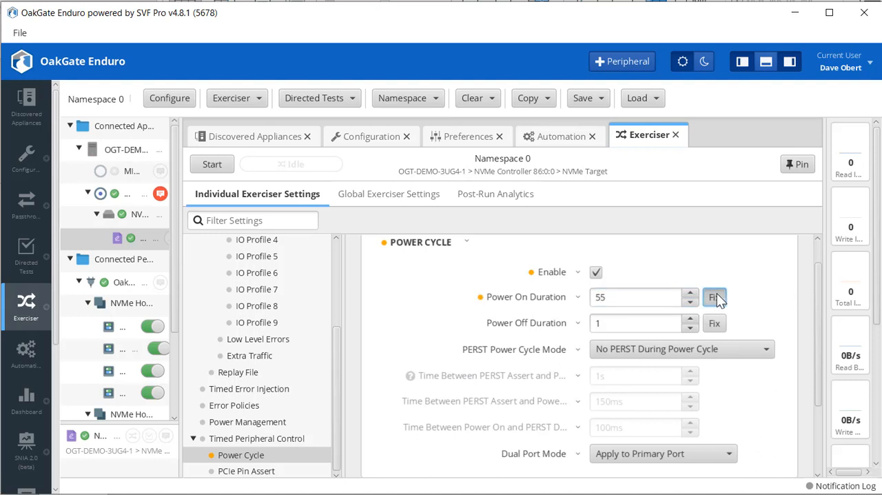
{"action": "left_click", "coordinate": [611, 321]}
{"action": "double_click", "coordinate": [611, 322]}
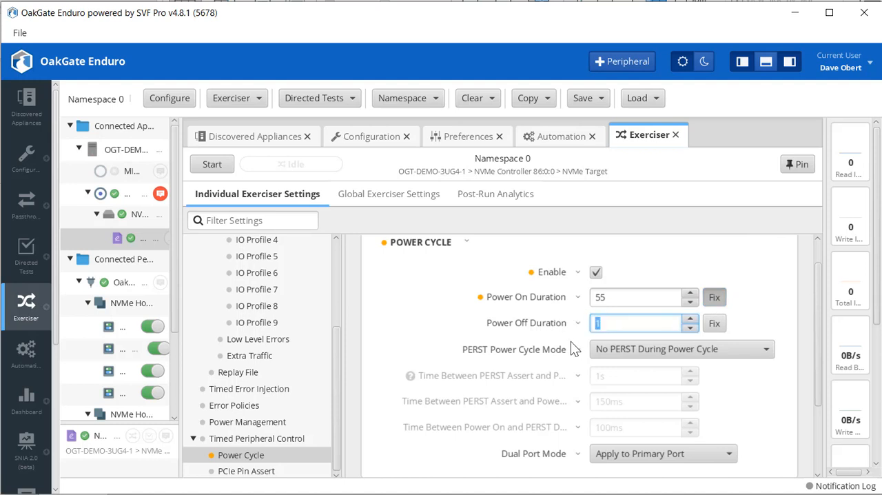
{"action": "type", "text": "10"}
{"action": "left_click", "coordinate": [714, 323]}
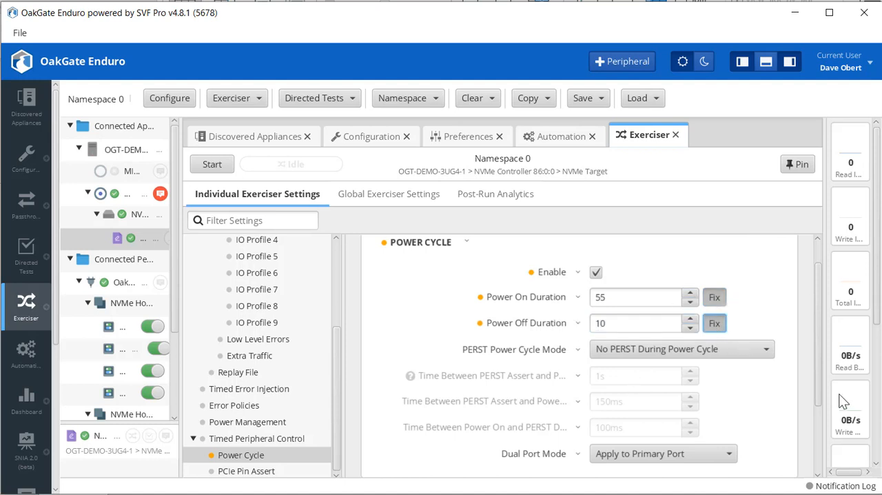
Set the PERST Power Cycle Mode to Assert PERST During Power On Only.
{"action": "left_click", "coordinate": [772, 350]}
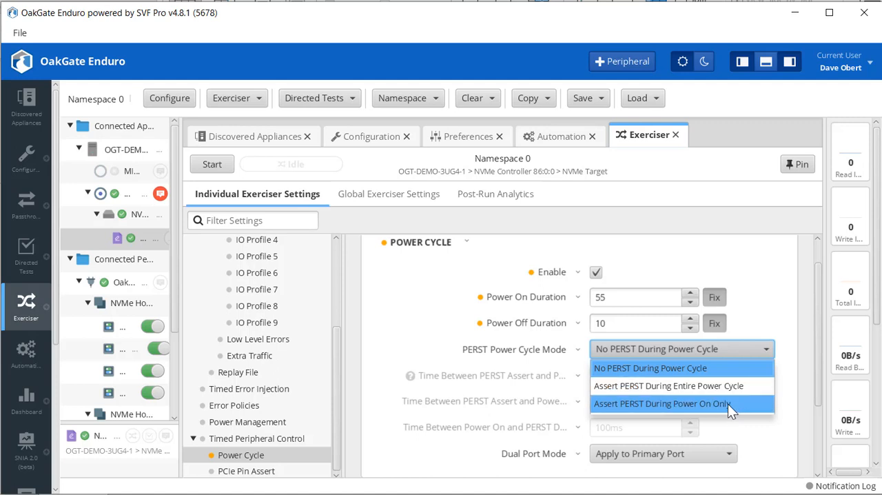
{"action": "left_click", "coordinate": [705, 347]}
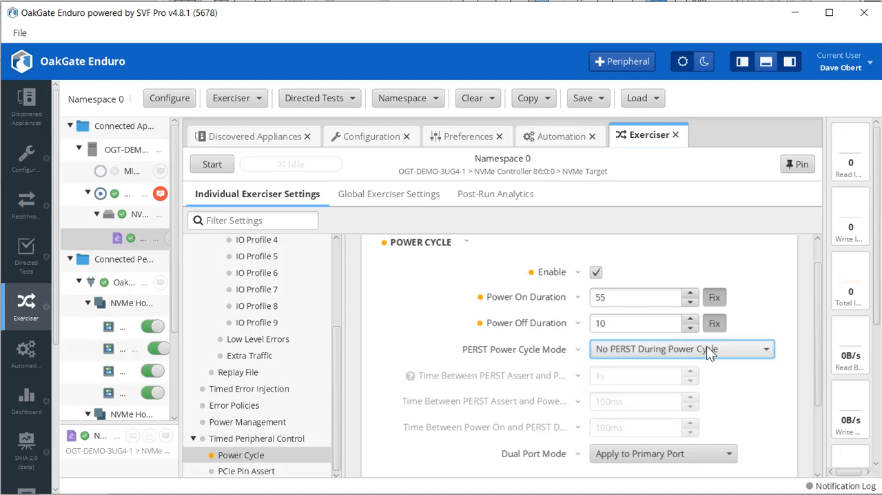
{"action": "key", "text": "Down"}
{"action": "left_click", "coordinate": [757, 348]}
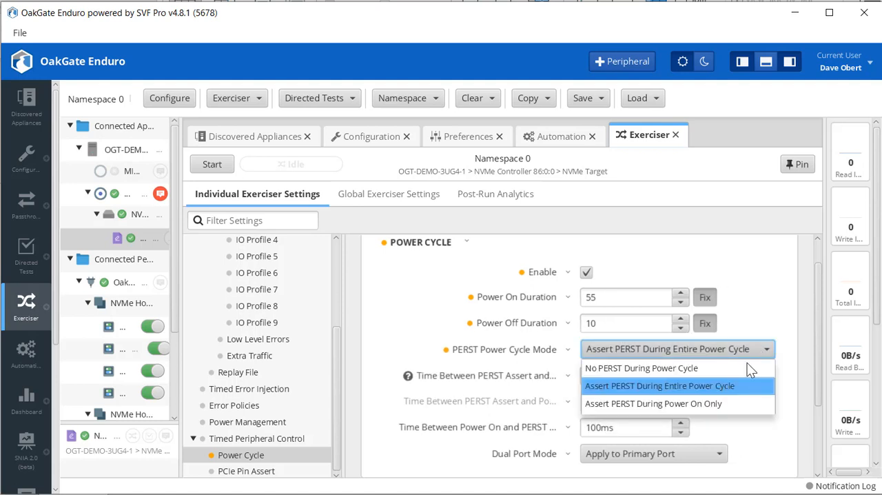
{"action": "left_click", "coordinate": [716, 404]}
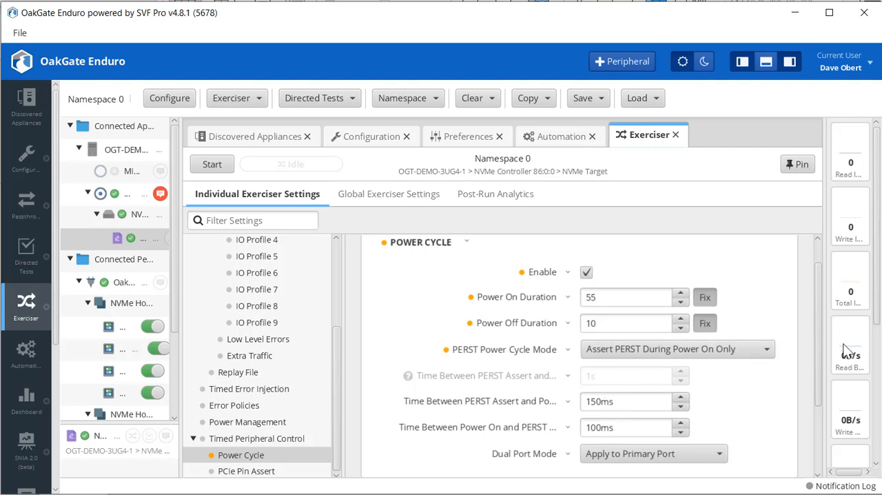
Set the Composite Power Action to Reset then Power Off and keep PCIe Hot Reset as its Reset Type.
{"action": "scroll", "coordinate": [819, 363], "scroll_direction": "down", "scroll_amount": 3}
{"action": "left_click", "coordinate": [733, 438]}
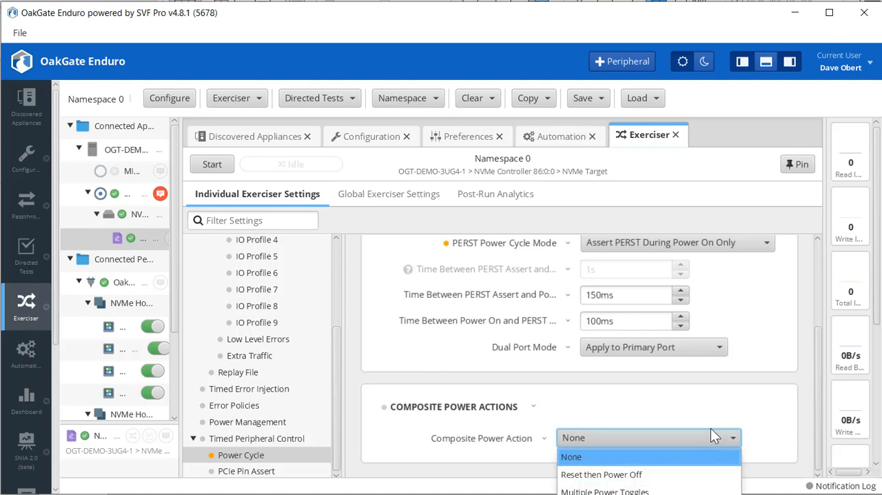
{"action": "left_click", "coordinate": [656, 475]}
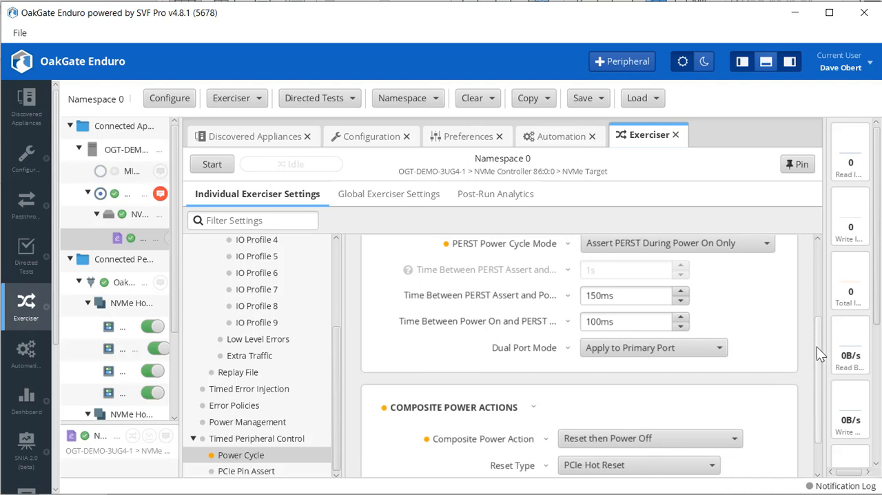
{"action": "scroll", "coordinate": [817, 347], "scroll_direction": "down", "scroll_amount": 1}
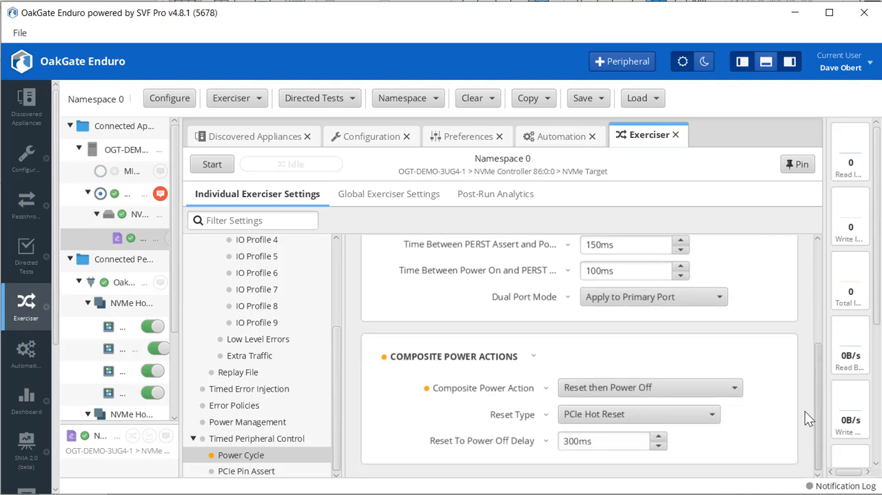
{"action": "left_click", "coordinate": [711, 415]}
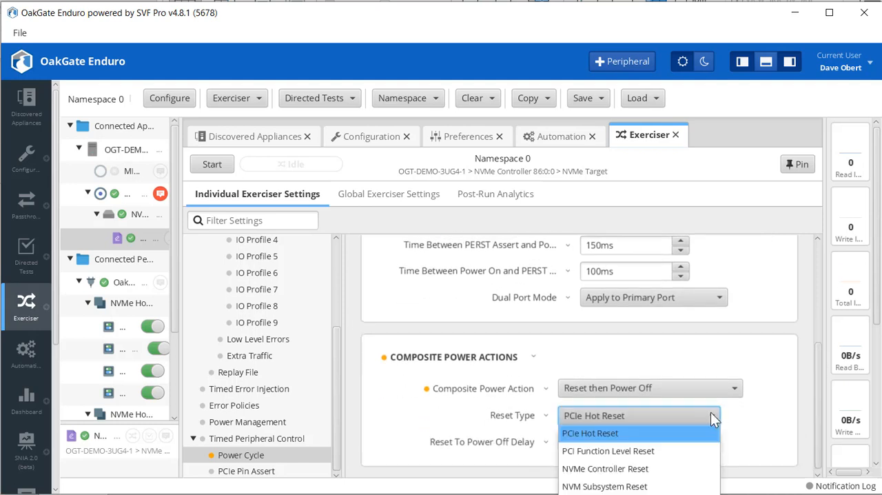
{"action": "left_click", "coordinate": [711, 413]}
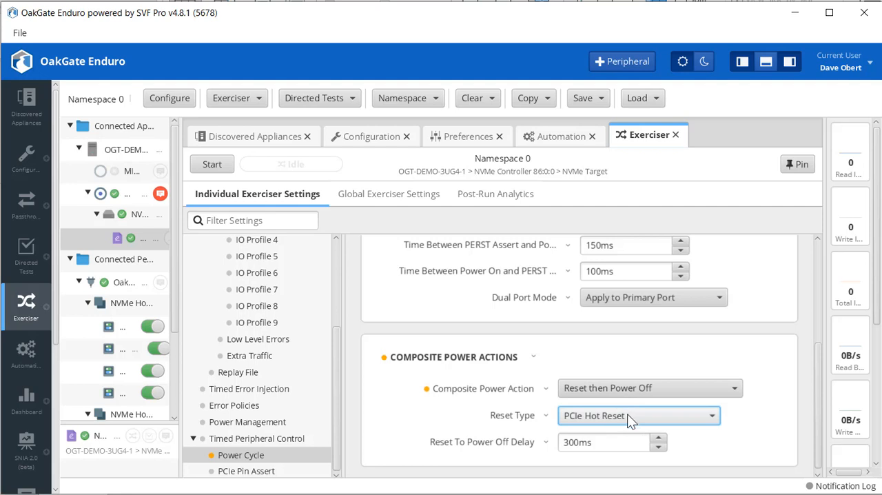
Set the Composite Power Action to Multiple Power Toggles and review its toggle and group timing settings.
{"action": "left_click", "coordinate": [736, 390]}
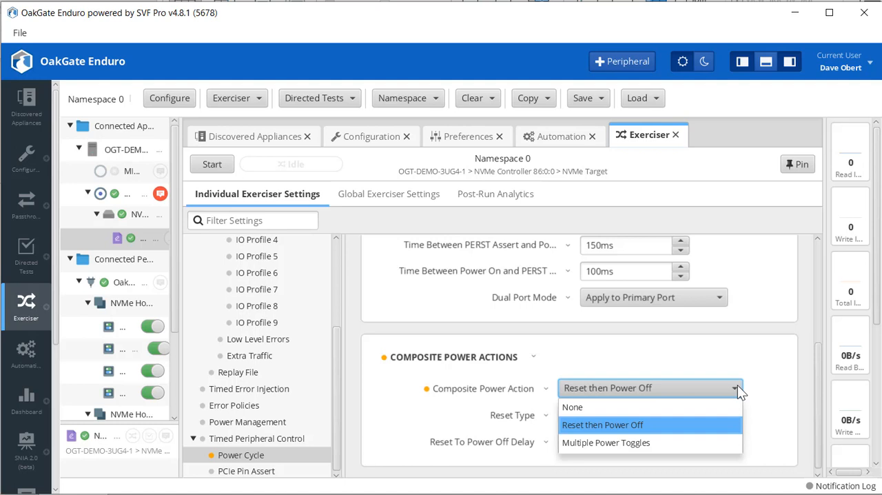
{"action": "left_click", "coordinate": [645, 443]}
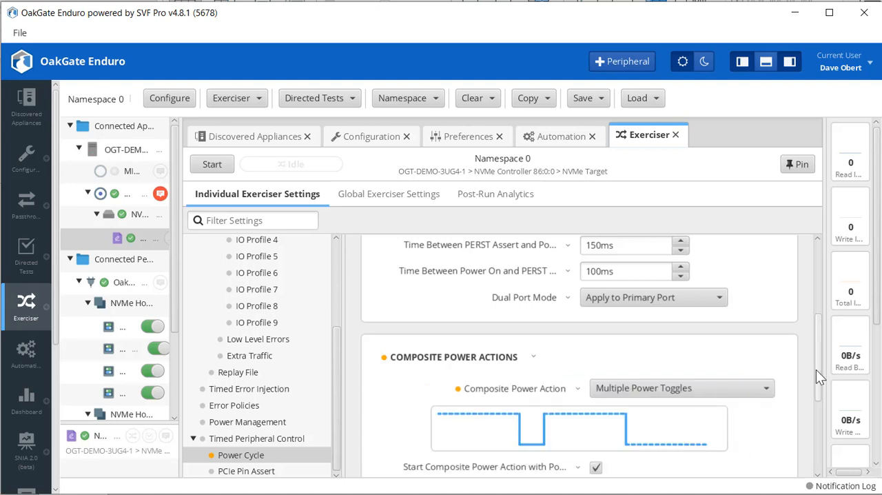
{"action": "left_click_drag", "start_coordinate": [816, 369], "coordinate": [815, 441]}
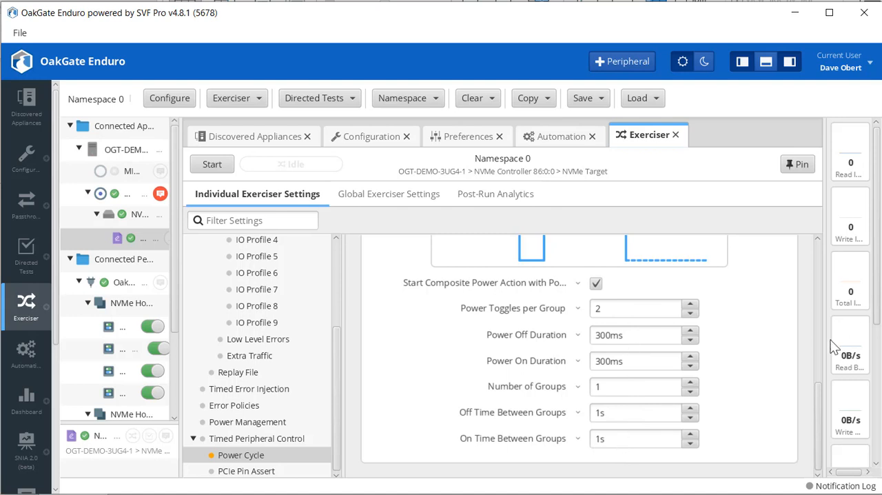
{"action": "left_click_drag", "start_coordinate": [819, 418], "coordinate": [815, 381]}
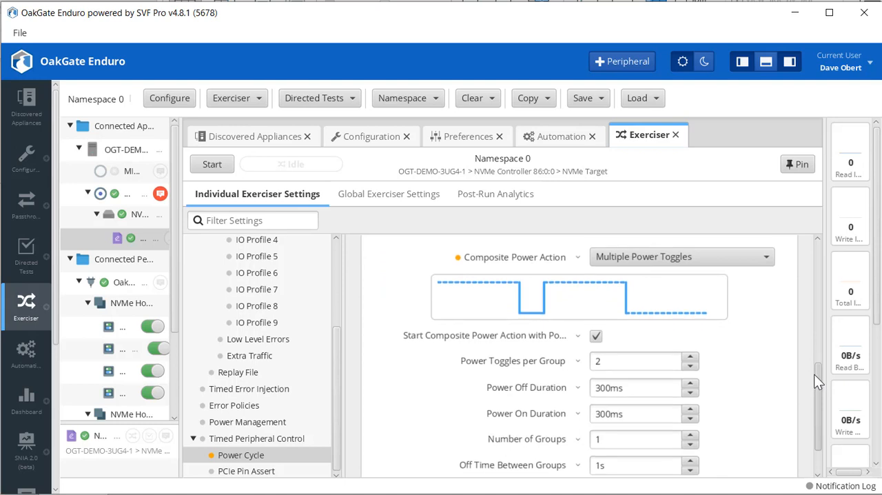
{"action": "left_click_drag", "start_coordinate": [814, 375], "coordinate": [775, 240]}
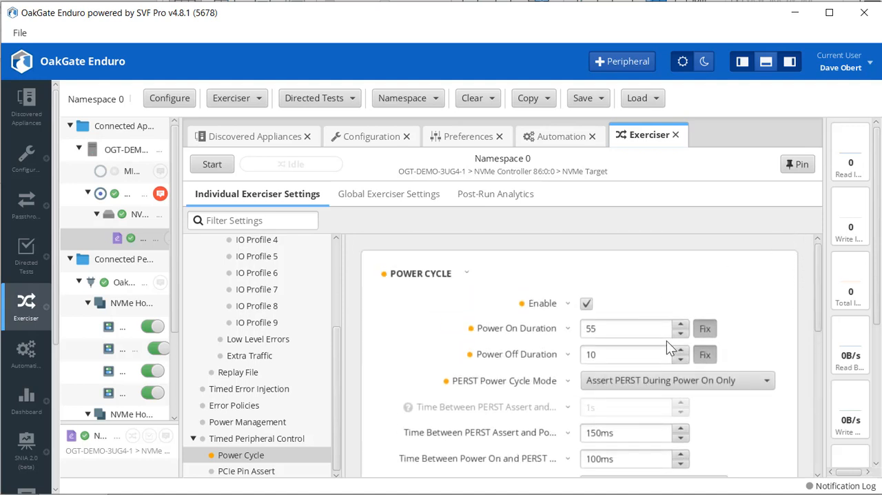
Try the Unsafe option for the PCIe Power Off Mode in the Global Exerciser Settings and set it back to Safe.
{"action": "left_click", "coordinate": [414, 202]}
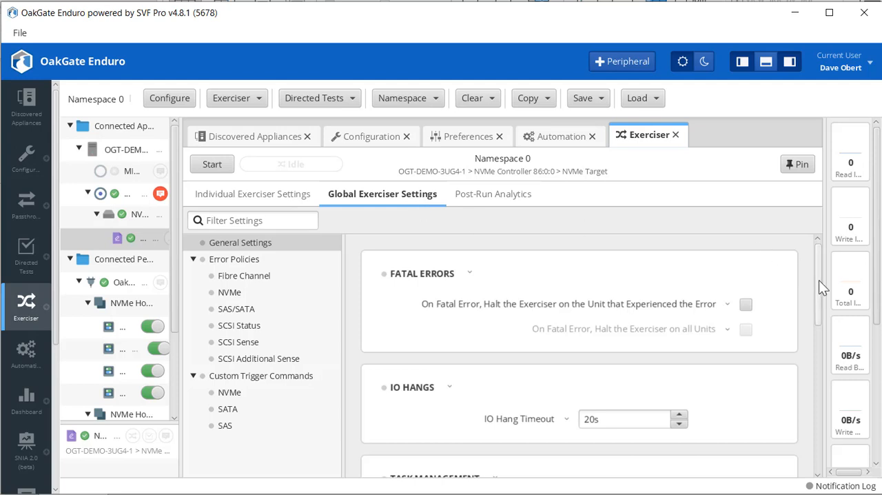
{"action": "left_click_drag", "start_coordinate": [819, 280], "coordinate": [817, 306]}
{"action": "left_click_drag", "start_coordinate": [813, 305], "coordinate": [815, 396]}
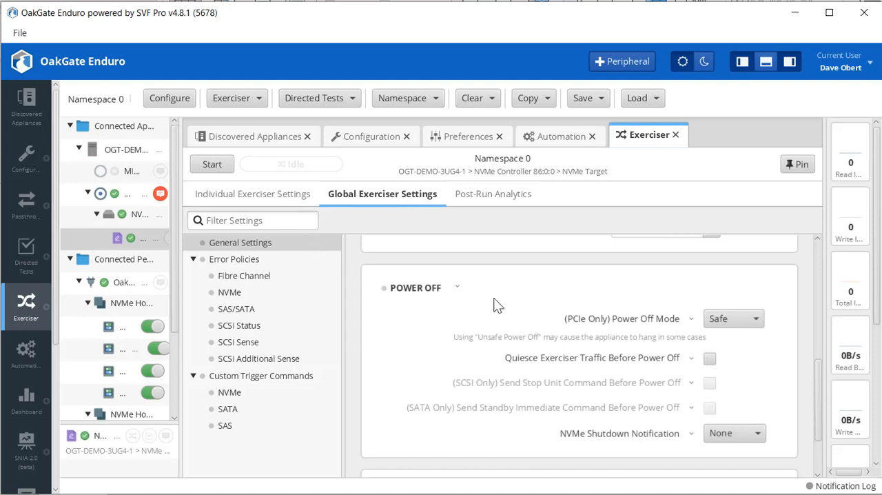
{"action": "left_click", "coordinate": [761, 320]}
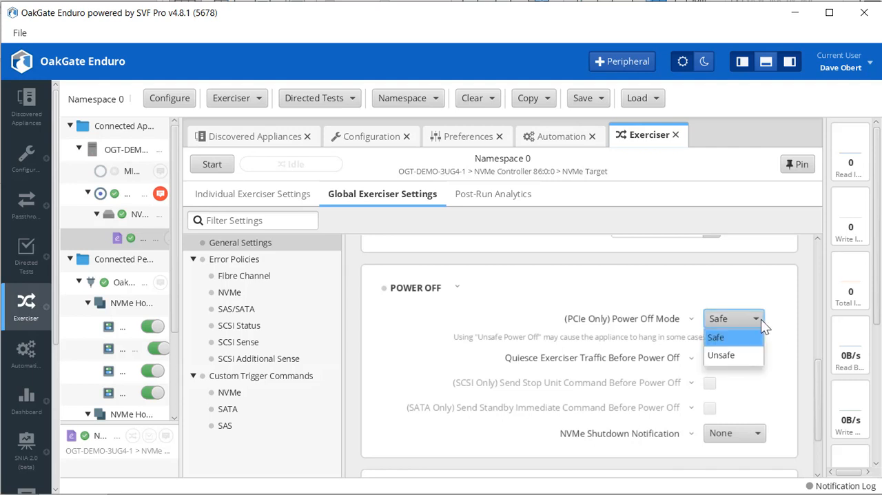
{"action": "left_click", "coordinate": [745, 340]}
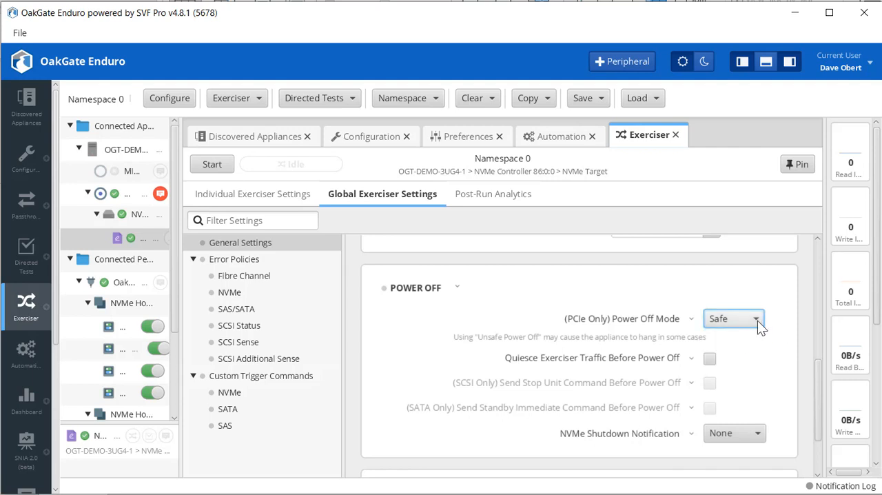
{"action": "left_click", "coordinate": [758, 320]}
{"action": "left_click", "coordinate": [740, 353]}
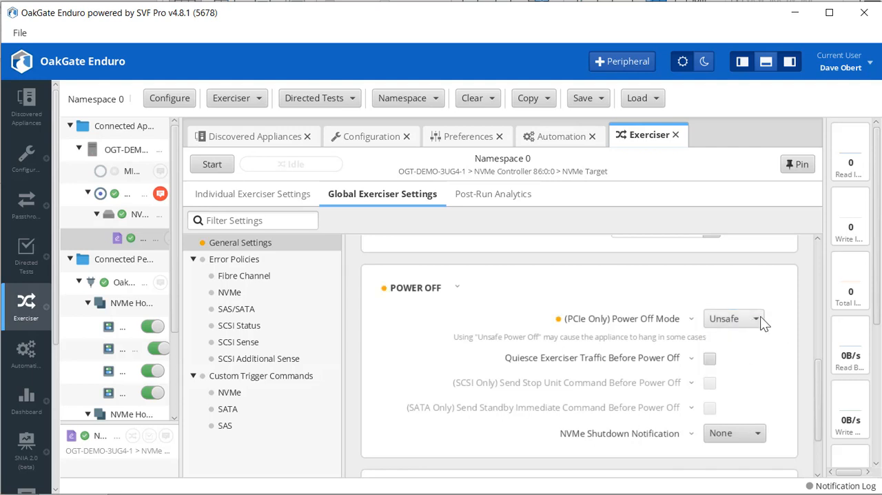
{"action": "left_click", "coordinate": [762, 319]}
{"action": "left_click", "coordinate": [742, 336]}
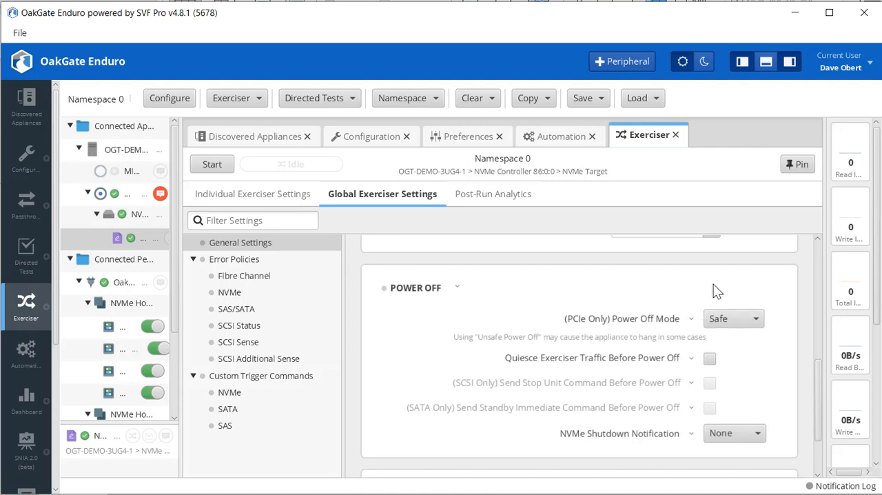
Switch the global PCIe Power Off Mode between Safe and Unsafe to compare both, ending on Safe.
{"action": "left_click", "coordinate": [758, 321]}
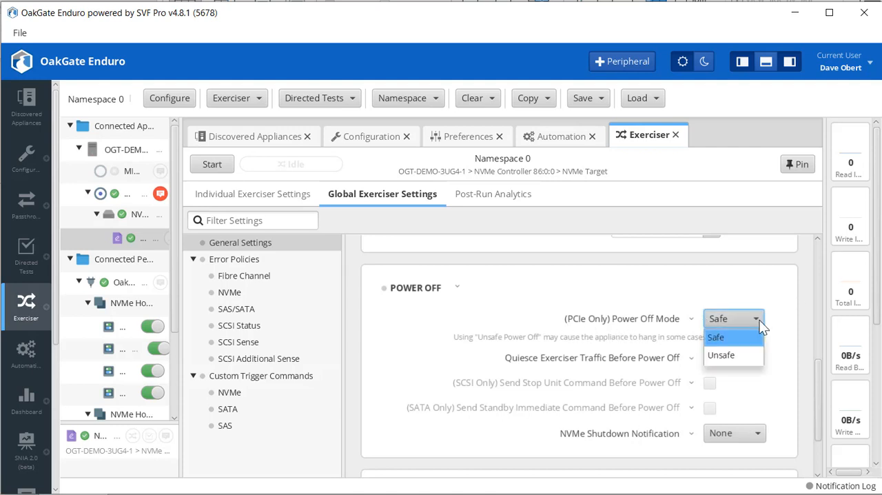
{"action": "left_click", "coordinate": [748, 337]}
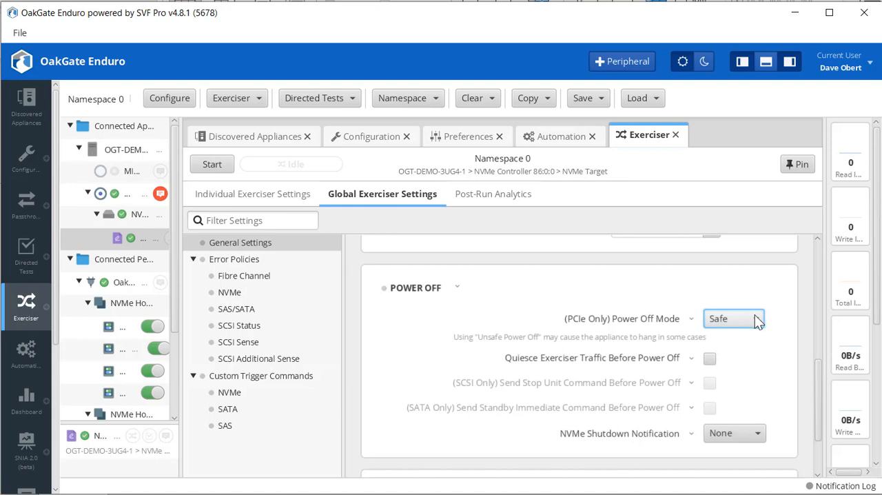
{"action": "left_click", "coordinate": [755, 317]}
{"action": "left_click", "coordinate": [748, 354]}
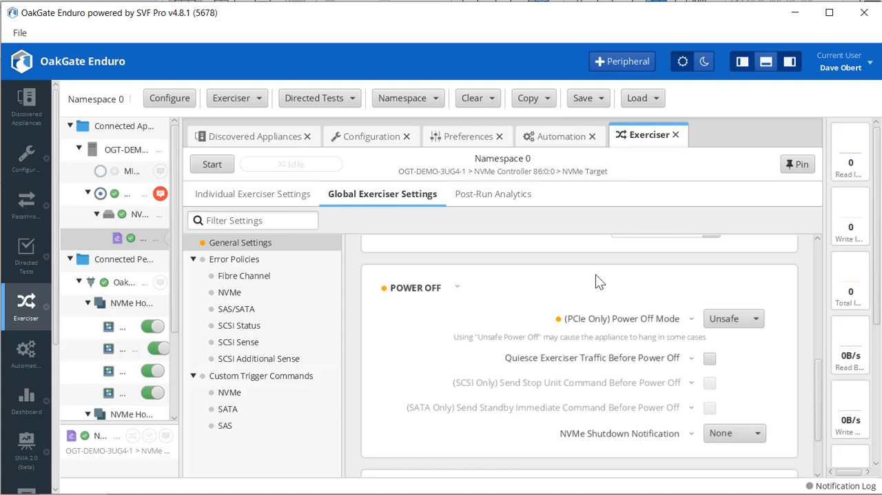
{"action": "left_click", "coordinate": [760, 326]}
{"action": "left_click", "coordinate": [735, 336]}
{"action": "left_click", "coordinate": [755, 323]}
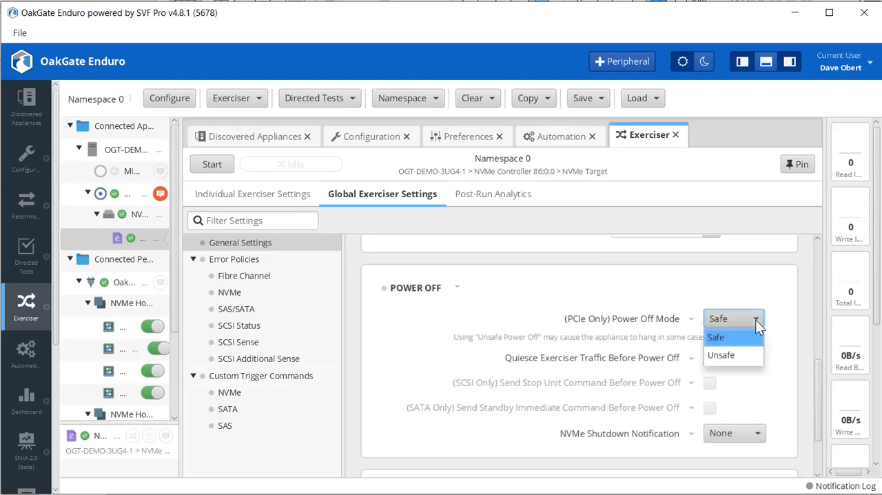
{"action": "left_click", "coordinate": [741, 355]}
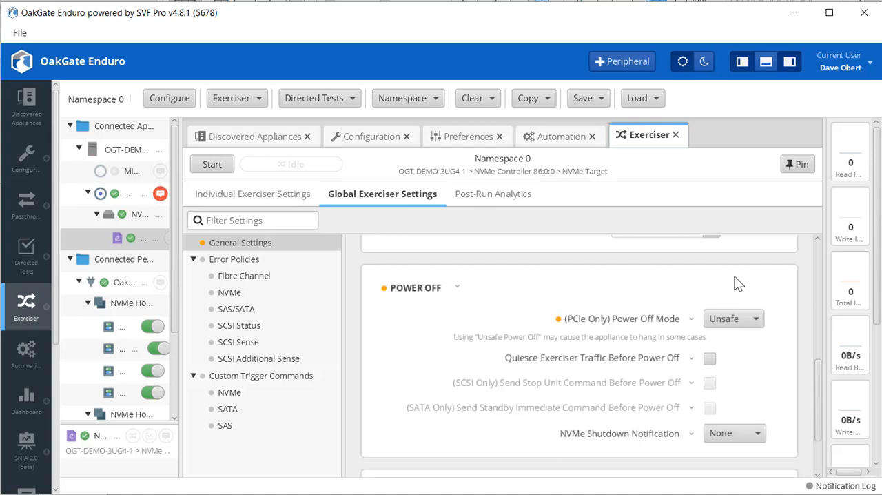
{"action": "left_click", "coordinate": [758, 321]}
{"action": "left_click", "coordinate": [737, 337]}
Enable Quiesce Exerciser Traffic Before Power Off and try the NVMe Shutdown Notification as Normal and as Abrupt.
{"action": "left_click", "coordinate": [760, 435]}
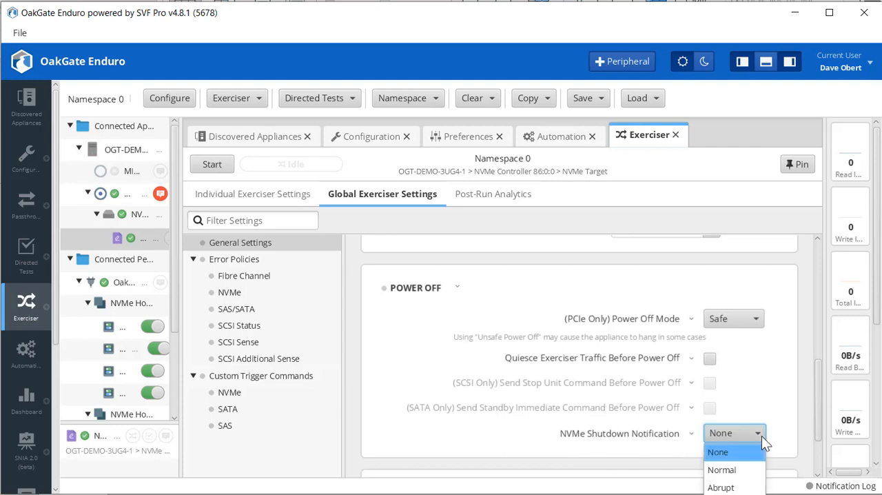
{"action": "left_click", "coordinate": [729, 471]}
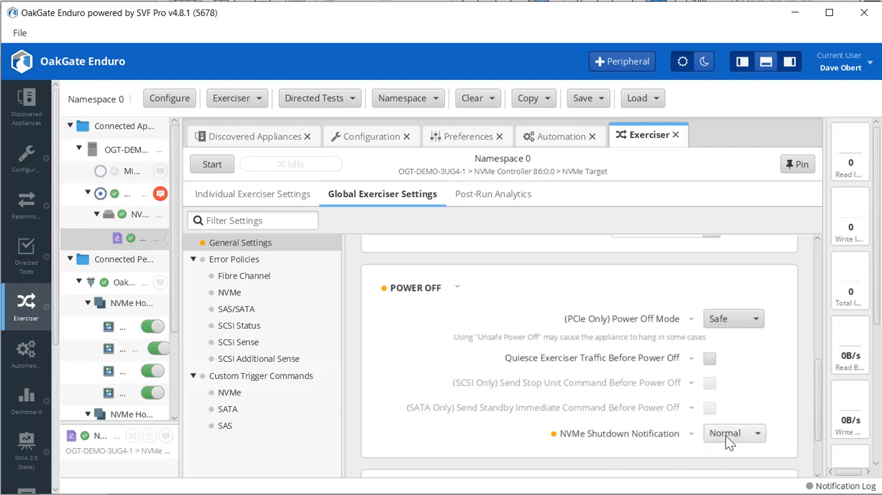
{"action": "left_click", "coordinate": [710, 359]}
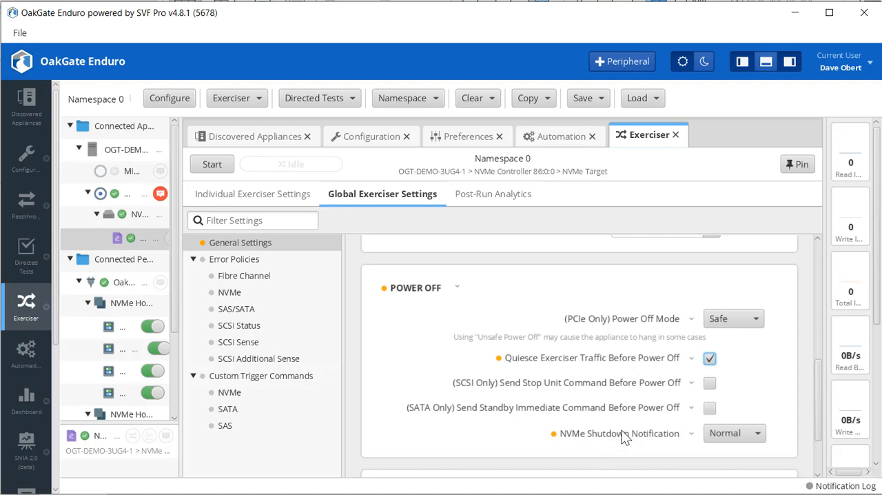
{"action": "left_click", "coordinate": [761, 434]}
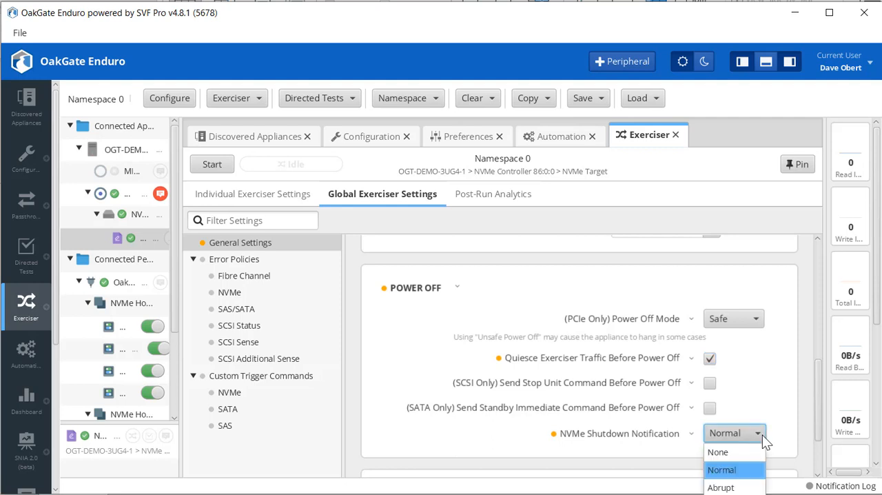
{"action": "left_click", "coordinate": [728, 488]}
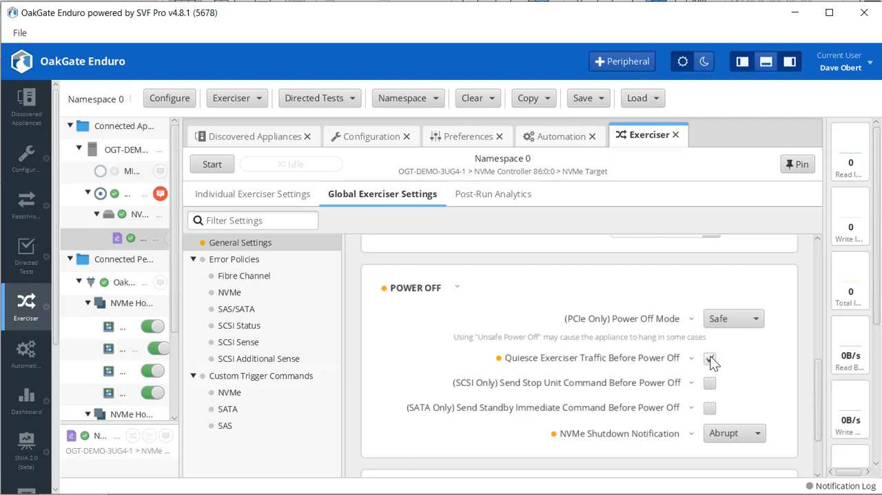
Restore the NVMe Shutdown Notification to None and disable Quiesce Exerciser Traffic Before Power Off.
{"action": "left_click", "coordinate": [757, 437]}
{"action": "left_click", "coordinate": [736, 445]}
{"action": "left_click", "coordinate": [712, 359]}
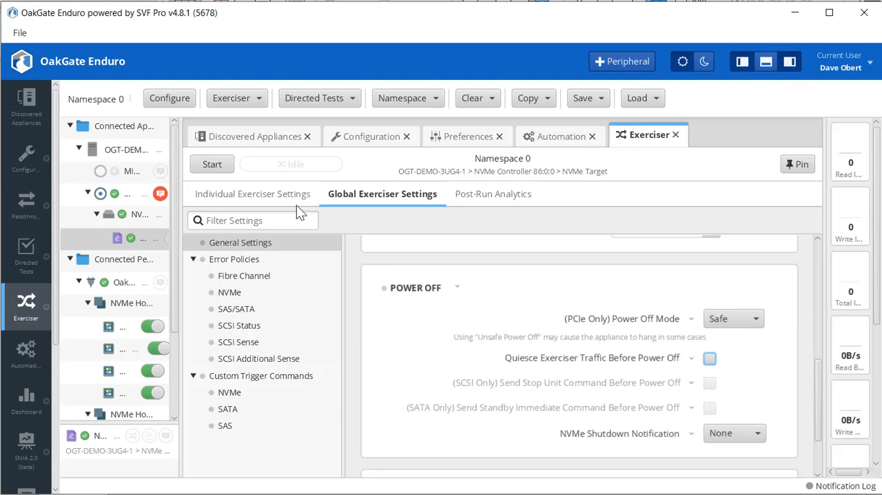
Revise the individual Power Cycle settings' Composite Power Action and set the PERST Power Cycle Mode to No PERST During Power Cycle.
{"action": "left_click", "coordinate": [277, 196]}
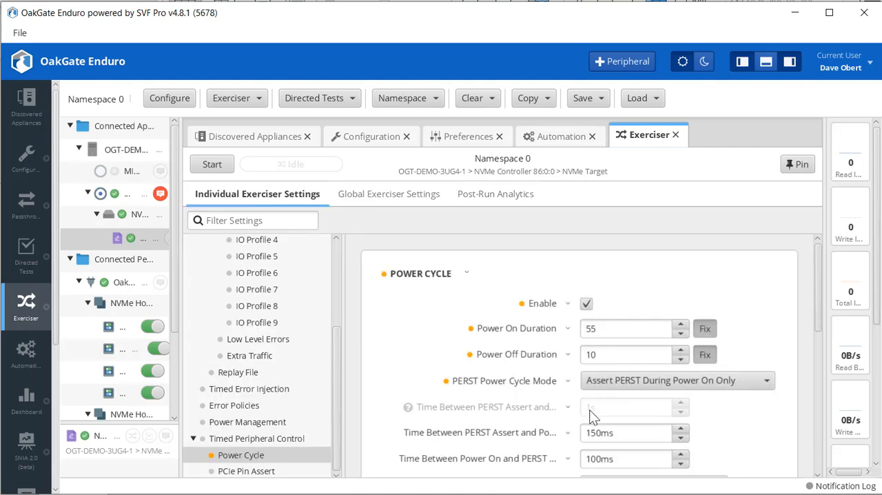
{"action": "left_click_drag", "start_coordinate": [819, 299], "coordinate": [796, 395]}
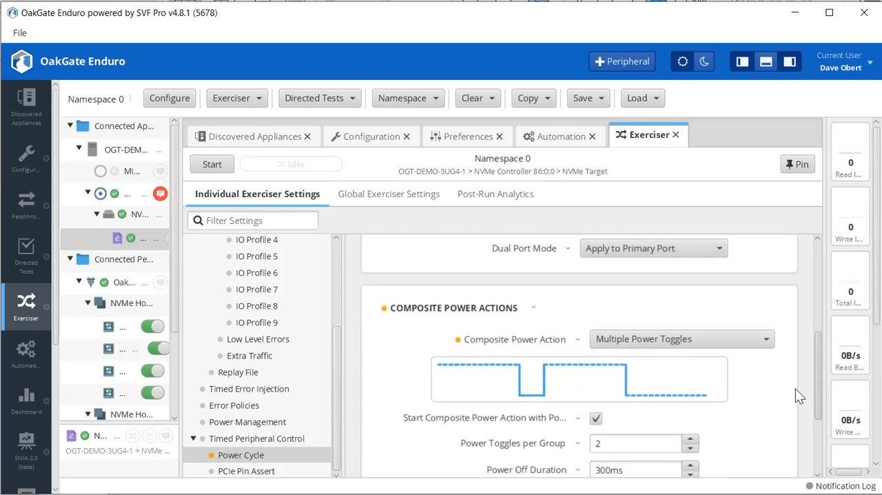
{"action": "left_click", "coordinate": [765, 336]}
{"action": "left_click", "coordinate": [640, 368]}
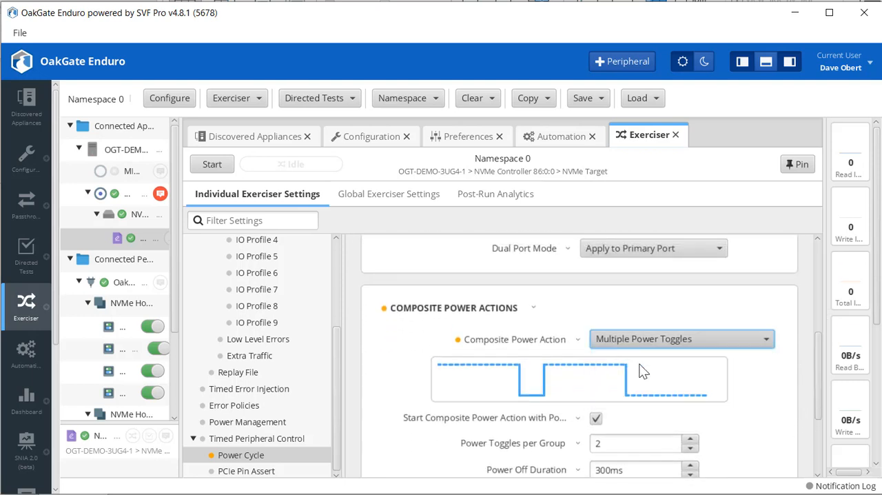
{"action": "left_click_drag", "start_coordinate": [819, 413], "coordinate": [819, 323]}
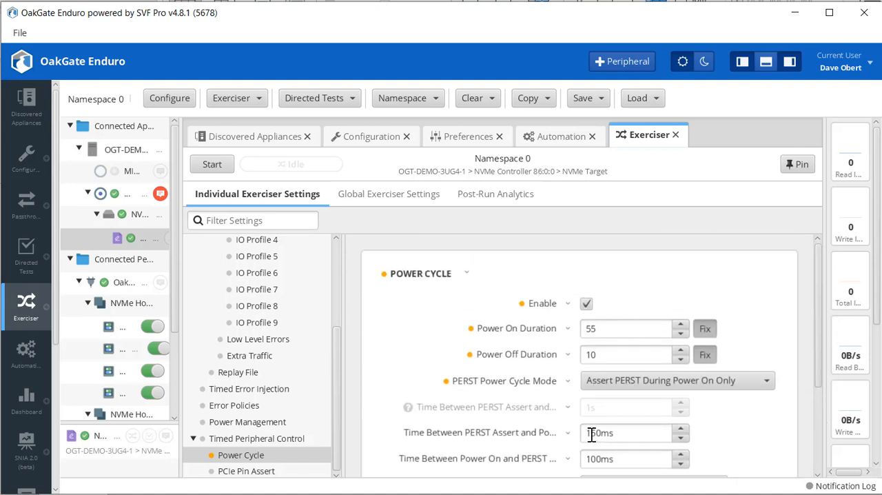
{"action": "left_click", "coordinate": [771, 383]}
{"action": "left_click", "coordinate": [716, 399]}
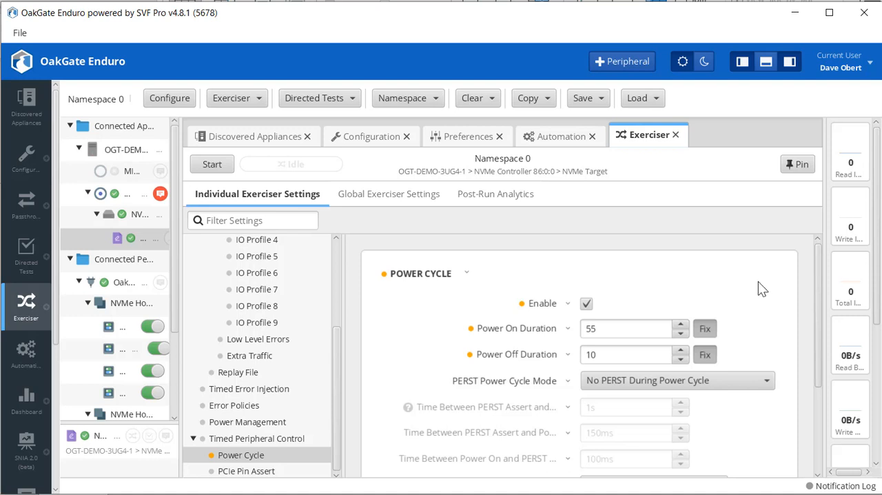
Enable Timed Error Injection and make the NVMe Controller, NVM Subsystem, PCIe Hot and PCI Function Level Reset Timers fixed.
{"action": "left_click", "coordinate": [263, 392]}
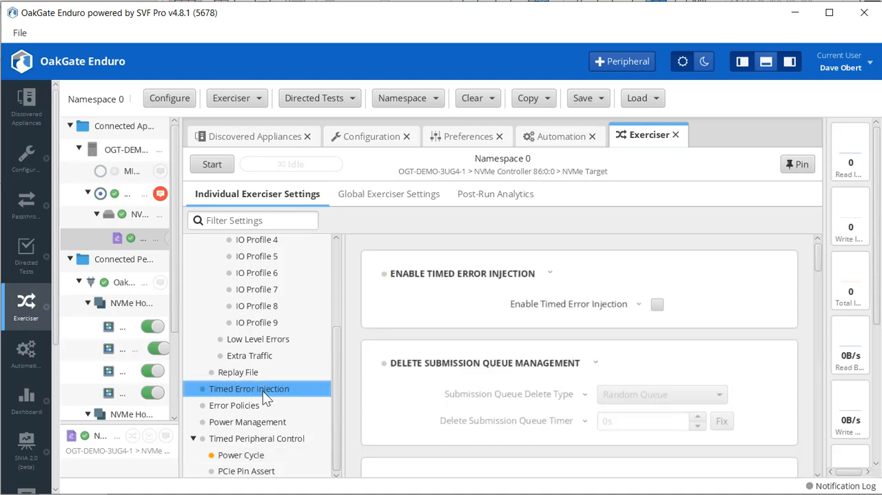
{"action": "left_click", "coordinate": [657, 306]}
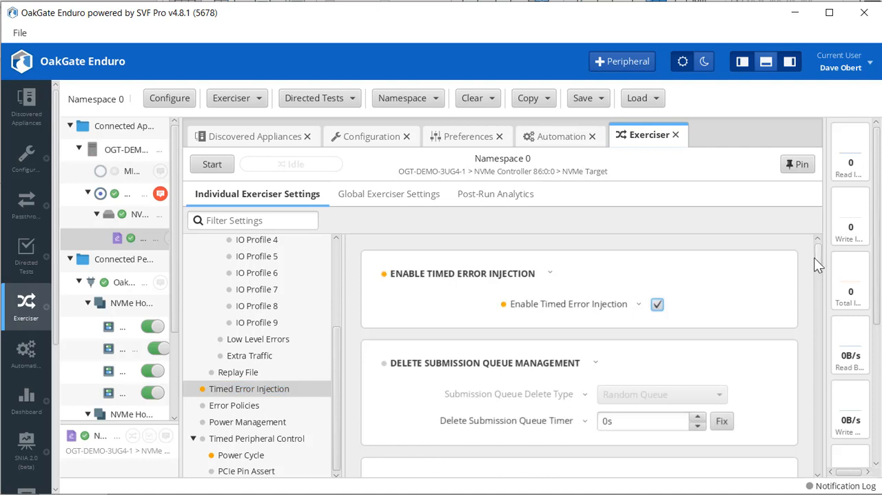
{"action": "left_click_drag", "start_coordinate": [814, 257], "coordinate": [816, 316]}
{"action": "left_click_drag", "start_coordinate": [815, 320], "coordinate": [811, 338]}
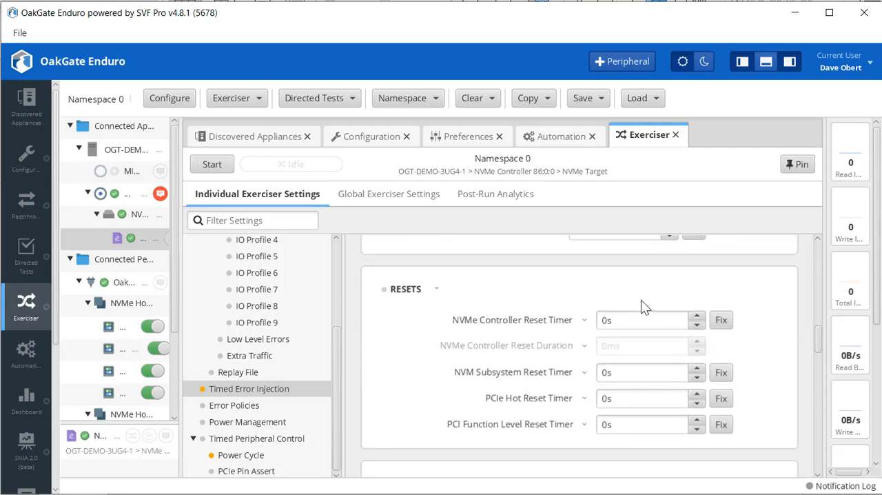
{"action": "left_click", "coordinate": [633, 320]}
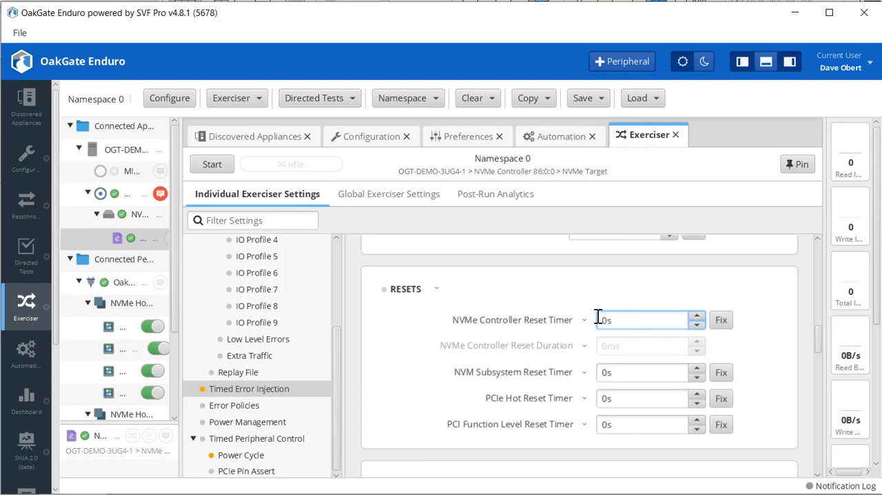
{"action": "left_click_drag", "start_coordinate": [599, 317], "coordinate": [630, 320]}
{"action": "left_click", "coordinate": [721, 321]}
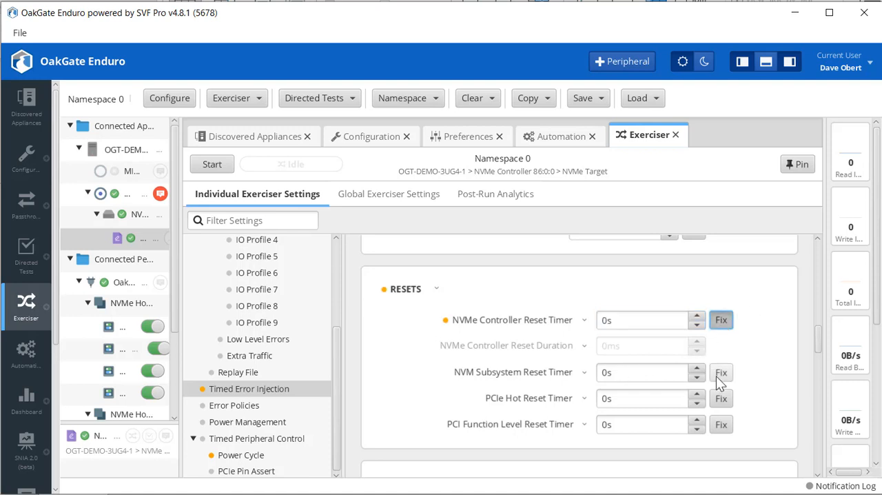
{"action": "left_click", "coordinate": [719, 373]}
{"action": "left_click", "coordinate": [723, 400]}
{"action": "left_click", "coordinate": [721, 424]}
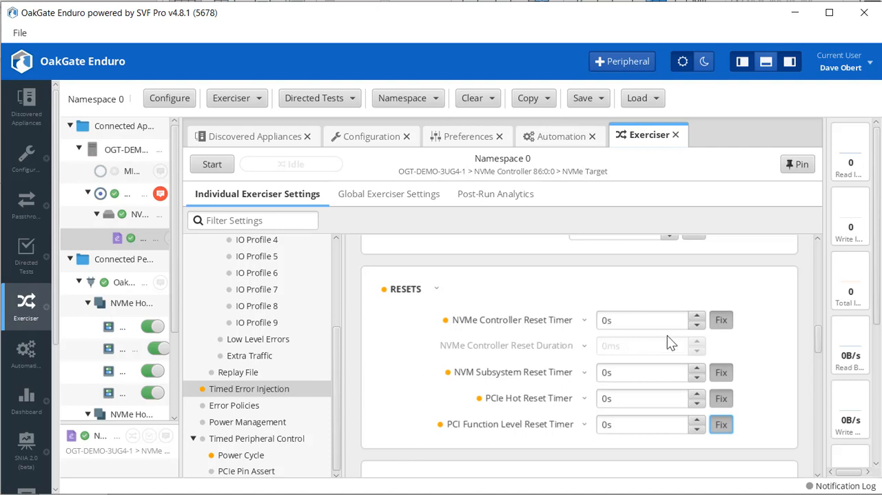
{"action": "left_click_drag", "start_coordinate": [820, 326], "coordinate": [820, 249]}
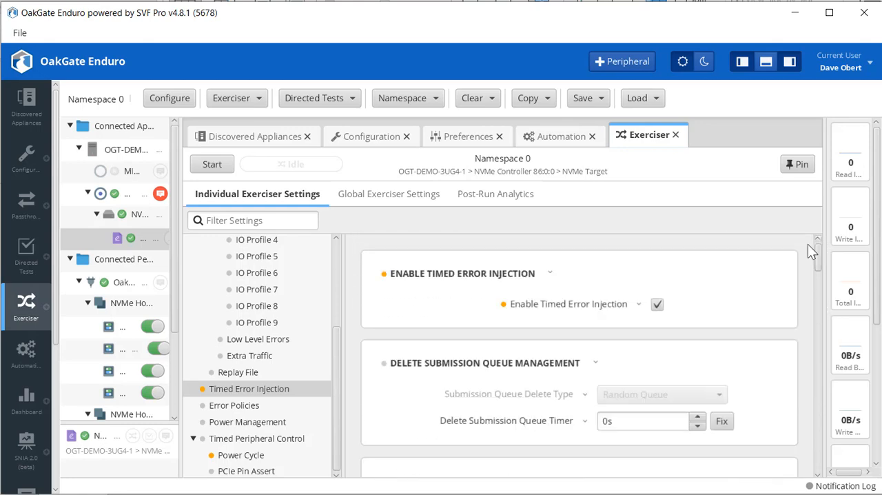